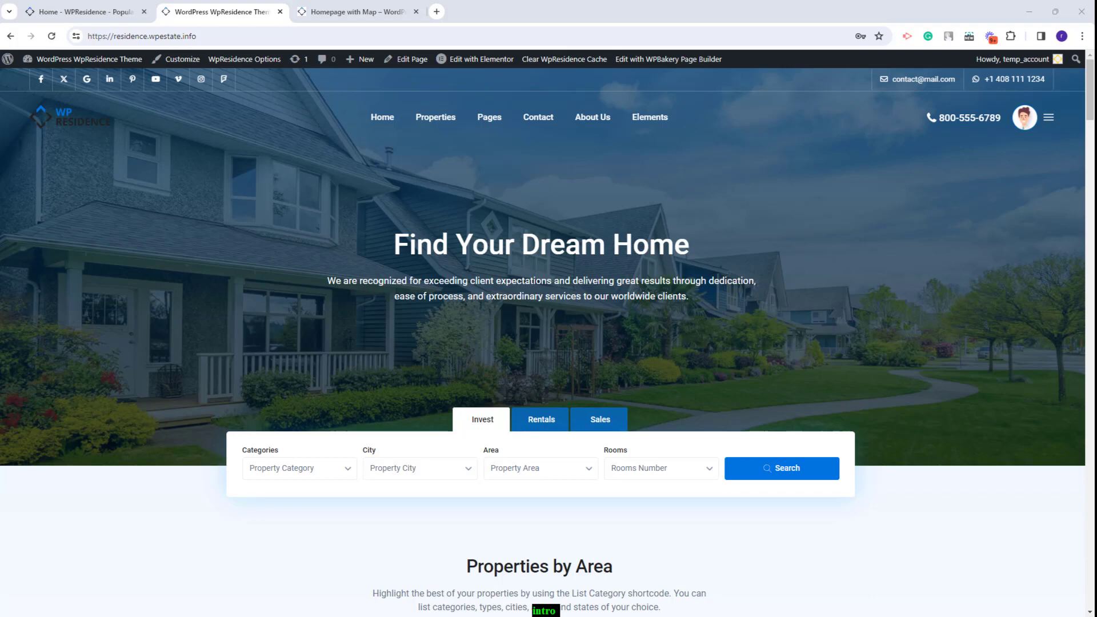
# Open the Homepage with Map page for editing and set its header type to global
pyautogui.hotkey('ctrl', 'w')
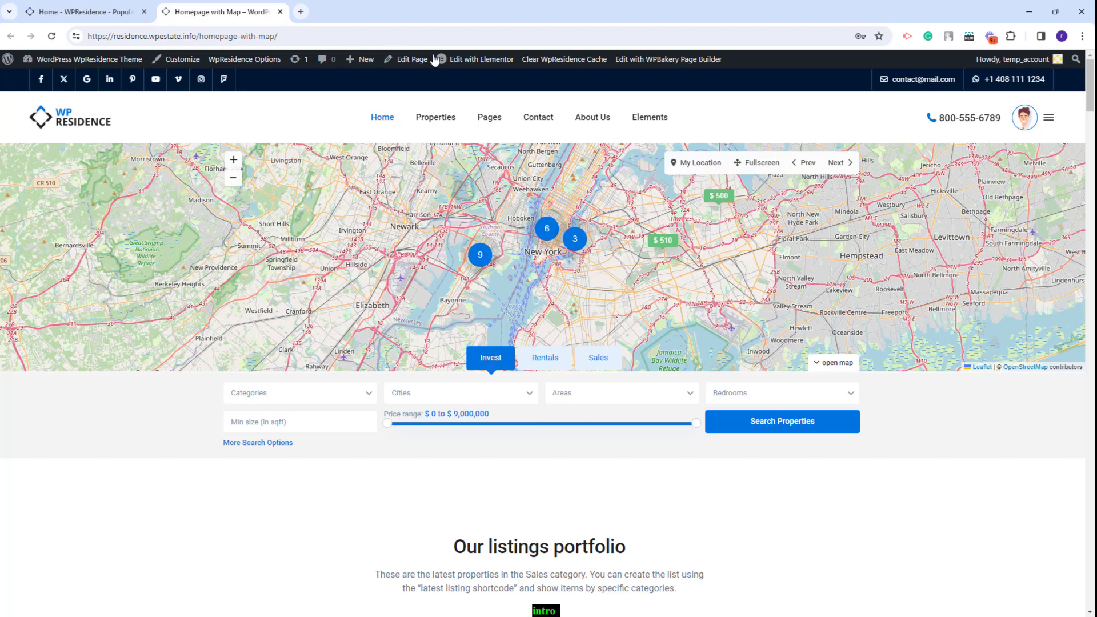
pyautogui.click(396, 60)
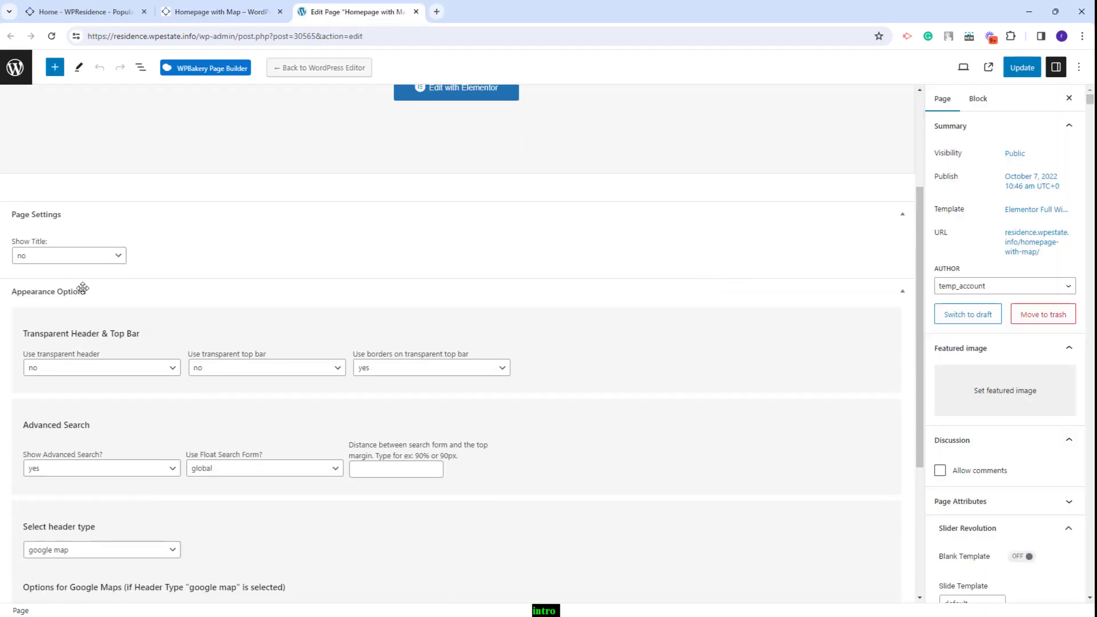
pyautogui.scroll(-1, 23, 295)
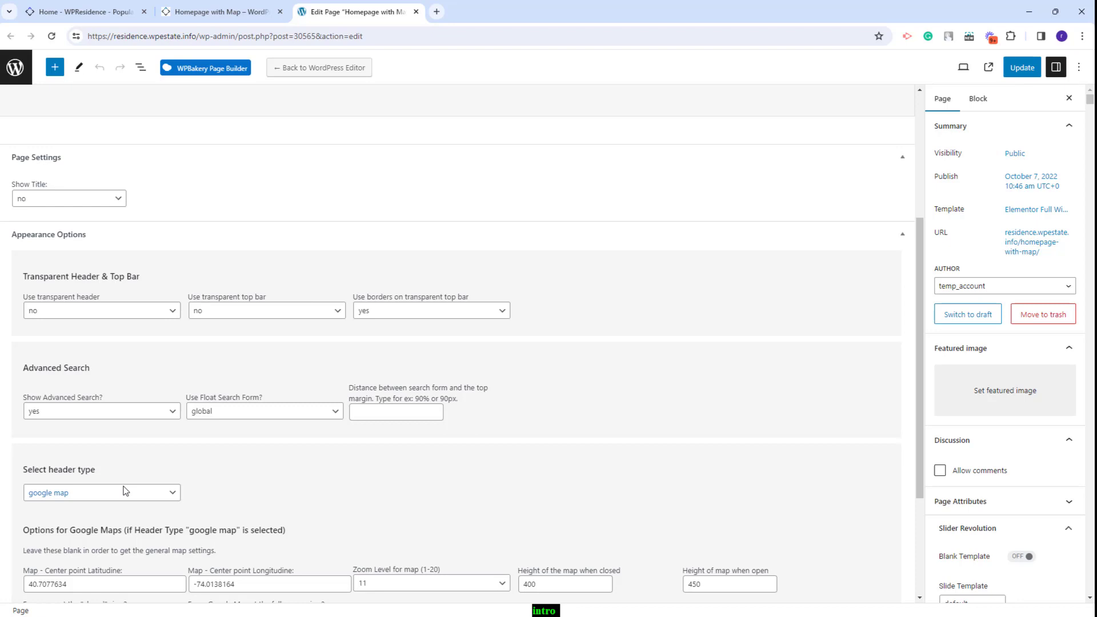
pyautogui.scroll(-2, 126, 490)
pyautogui.moveTo(22, 355); pyautogui.dragTo(98, 358)
pyautogui.click(98, 379)
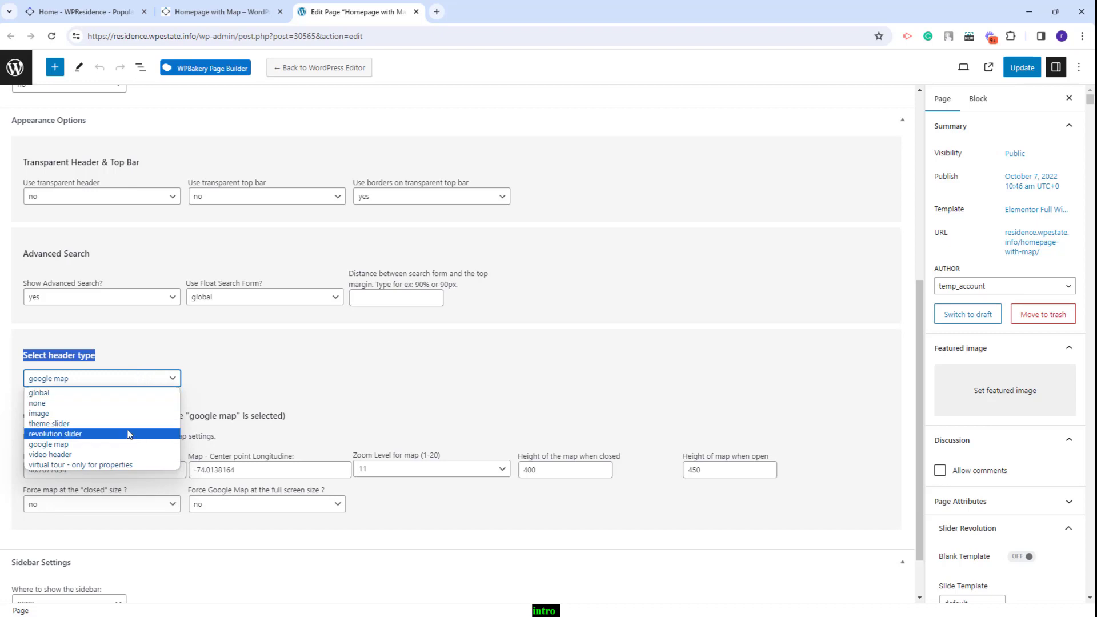
pyautogui.click(95, 393)
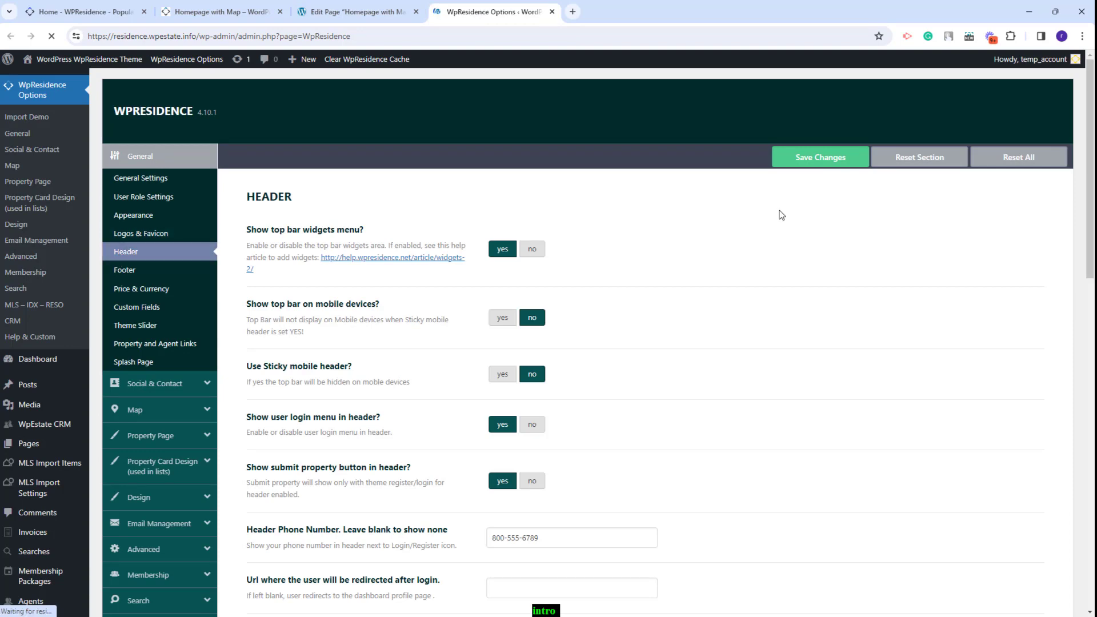
# Review the global Media Header Type setting in the WpResidence theme's header options, then return to the page editor
pyautogui.scroll(-14, 778, 215)
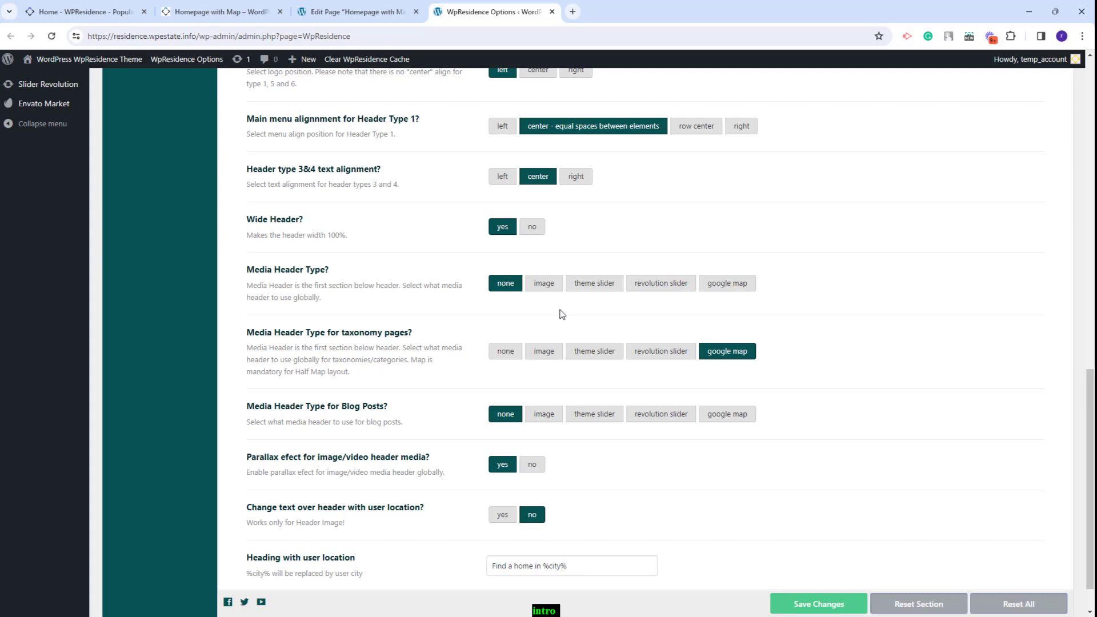
pyautogui.click(384, 8)
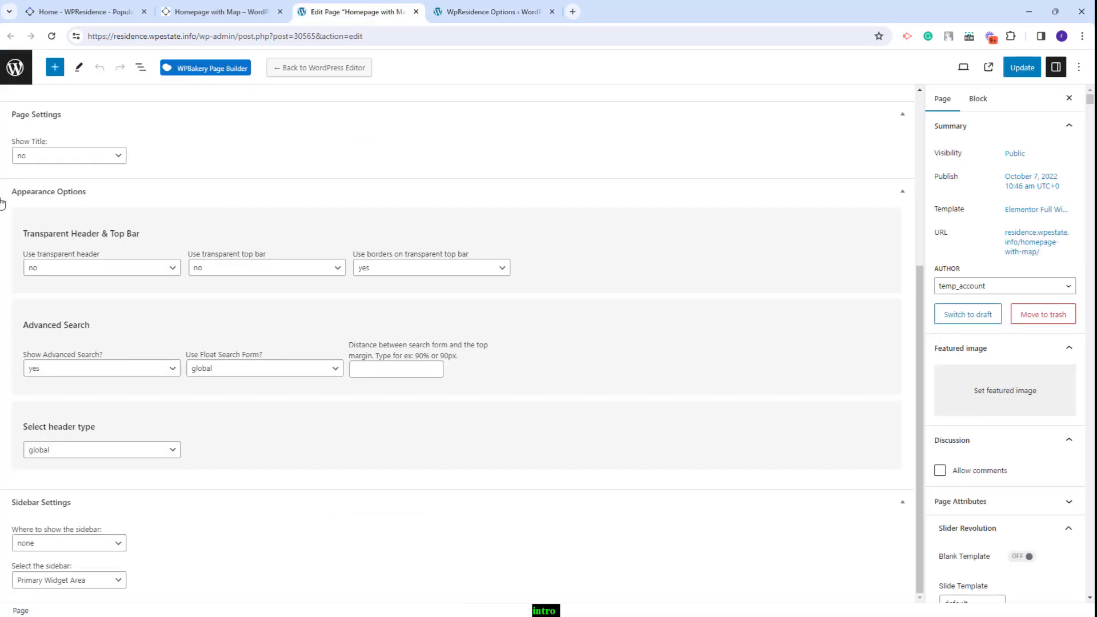
# Update the page with header type none and Show Advanced Search set to no, and view the live page
pyautogui.click(82, 450)
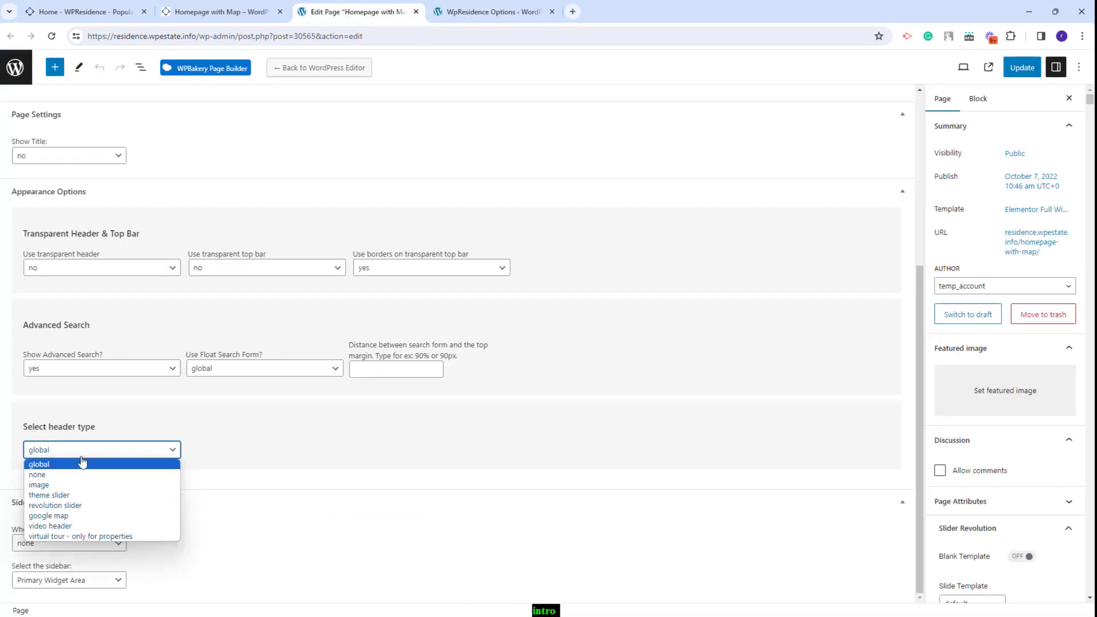
pyautogui.click(78, 474)
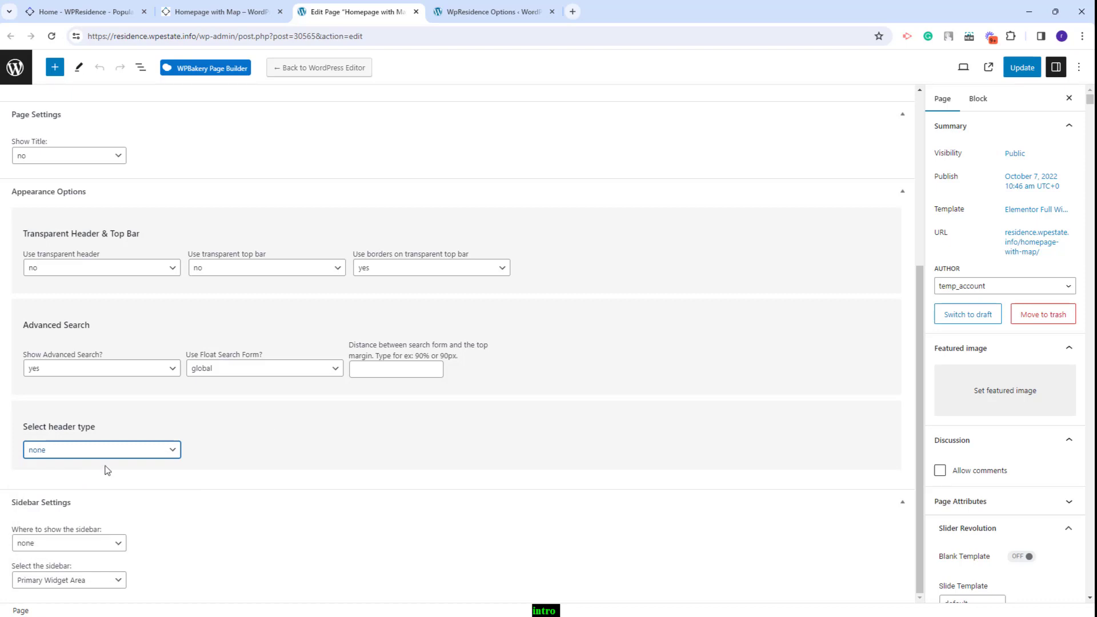
pyautogui.hotkey('ctrl', 's')
pyautogui.click(79, 369)
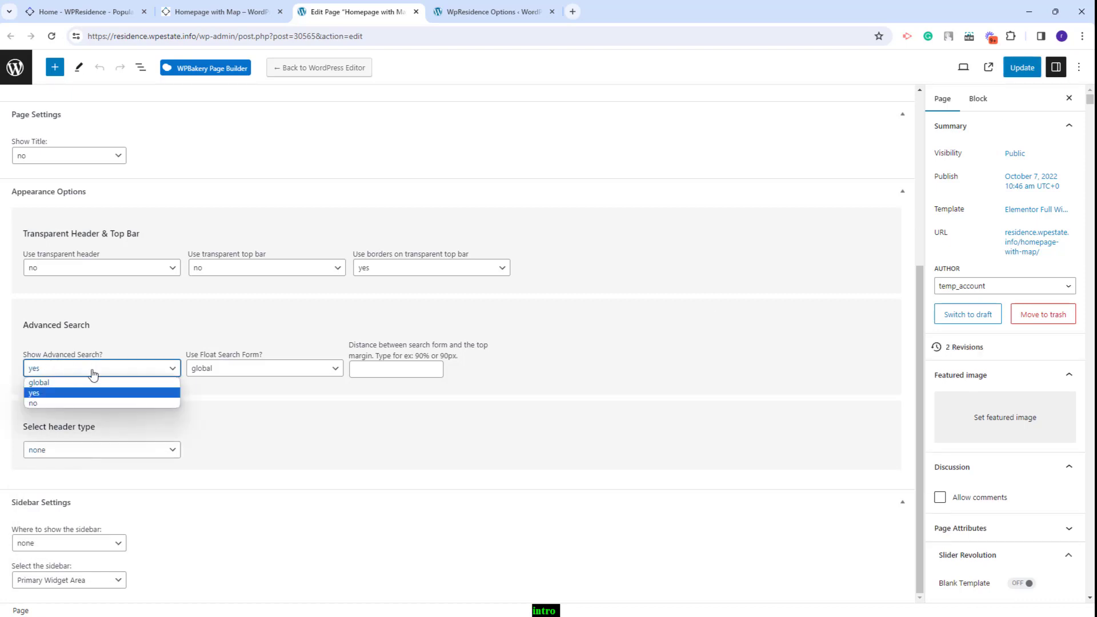
pyautogui.click(87, 403)
pyautogui.hotkey('ctrl', 's')
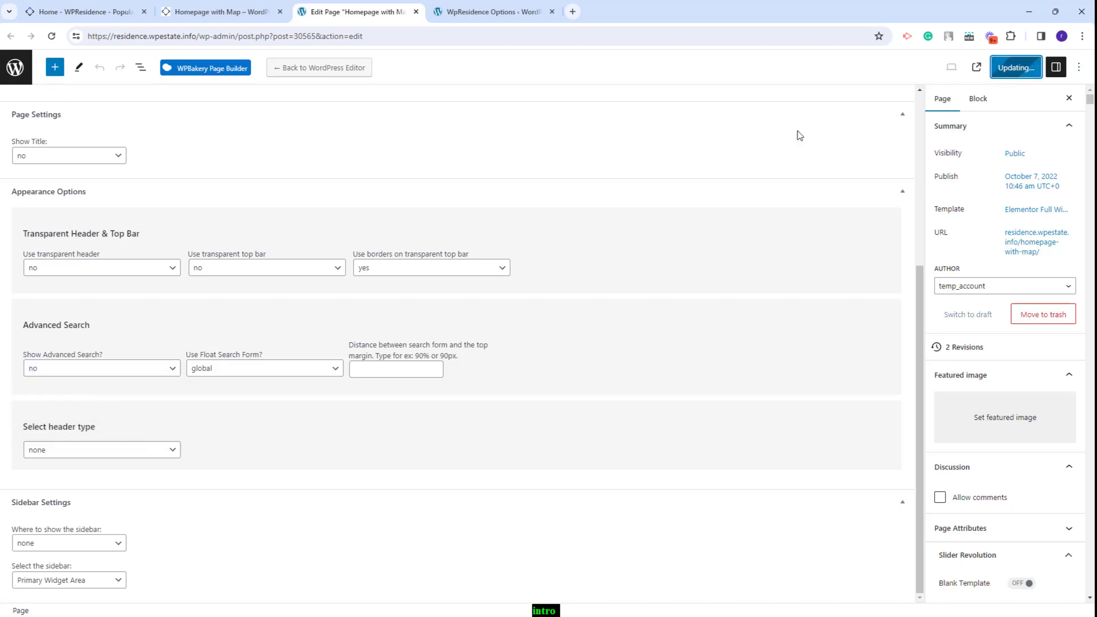
pyautogui.hotkey('ctrl', 'shift', 'Tab')
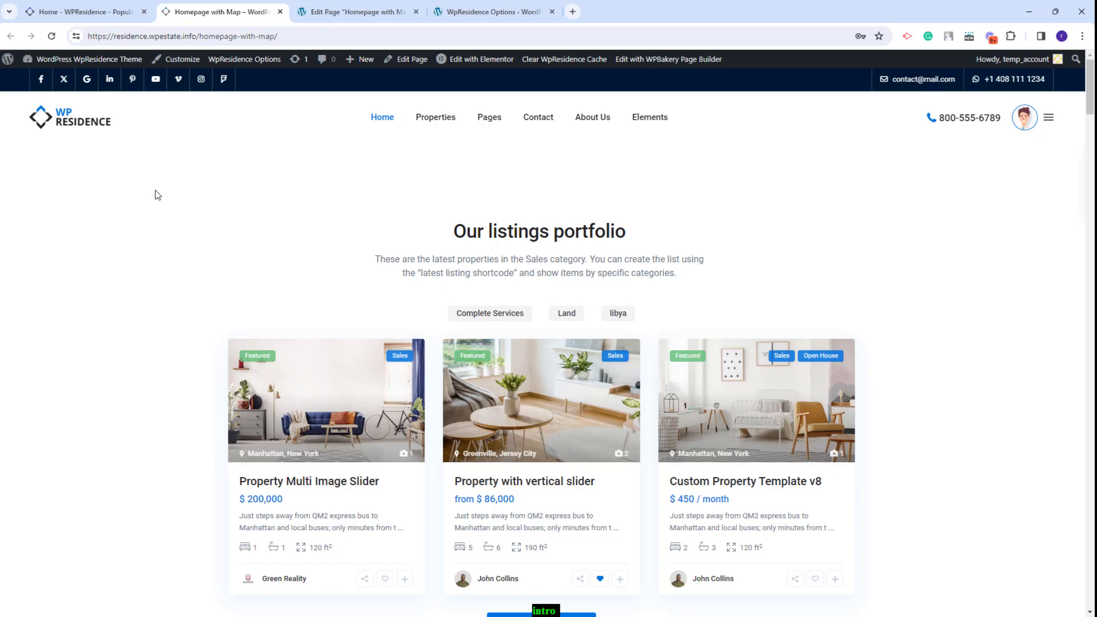
# Set the page's header type to image and upload london_header-Copy.jpg as the header image
pyautogui.hotkey('ctrl', 'Tab')
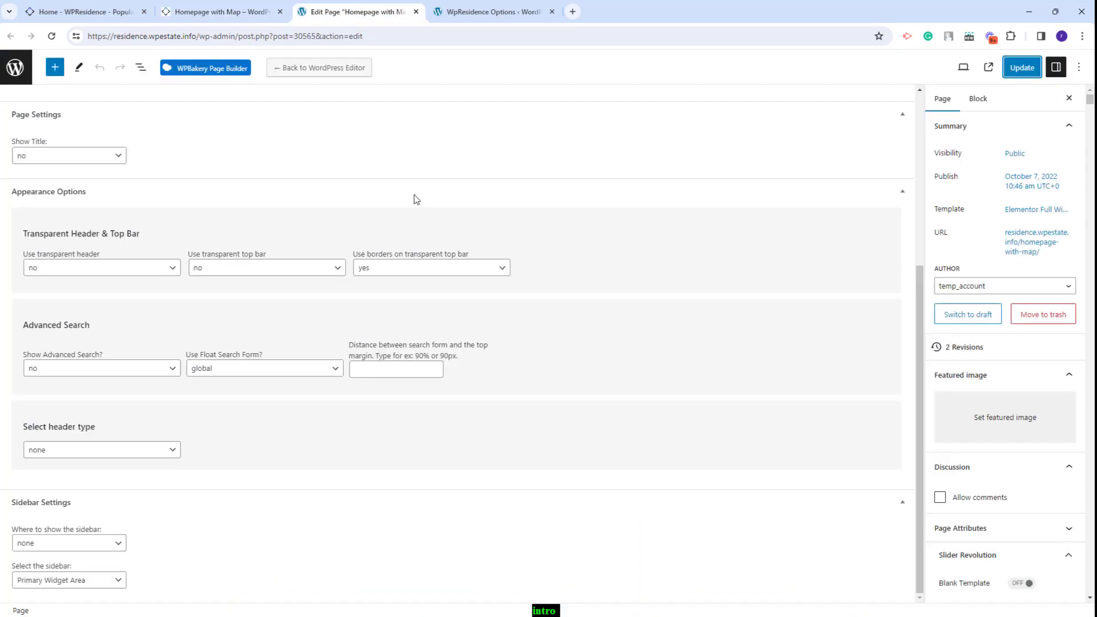
pyautogui.click(57, 450)
pyautogui.click(47, 490)
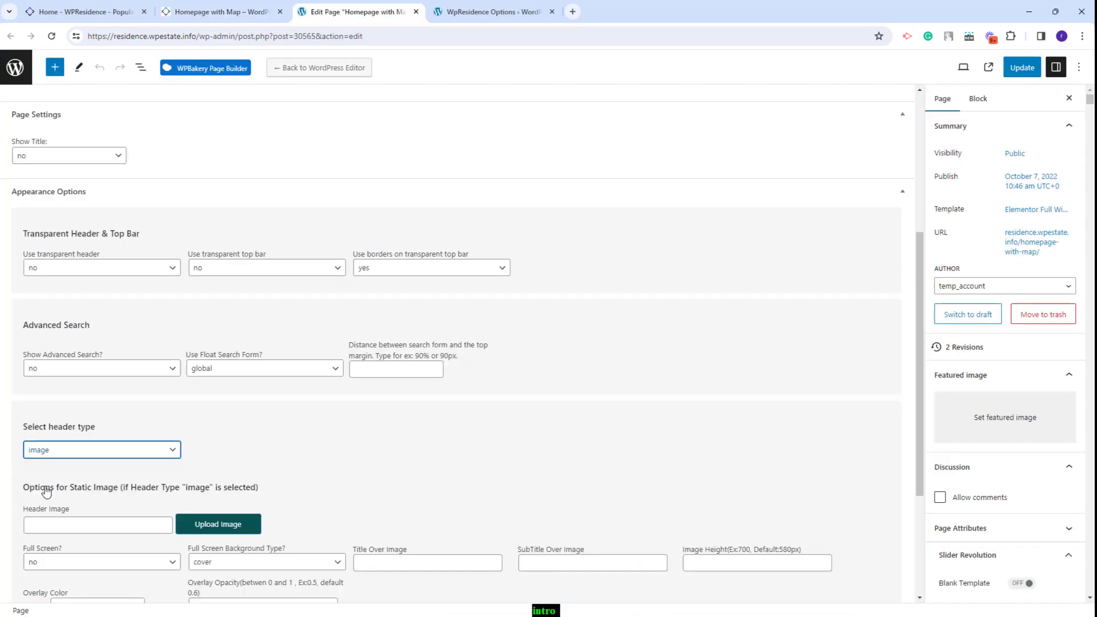
pyautogui.scroll(-3, 28, 352)
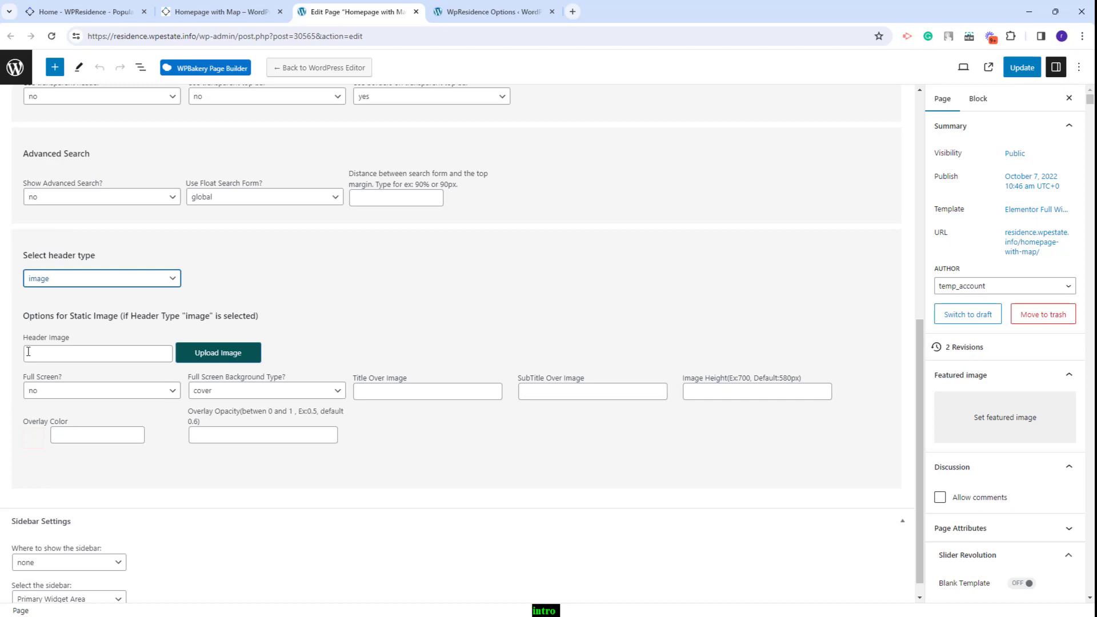
pyautogui.click(229, 359)
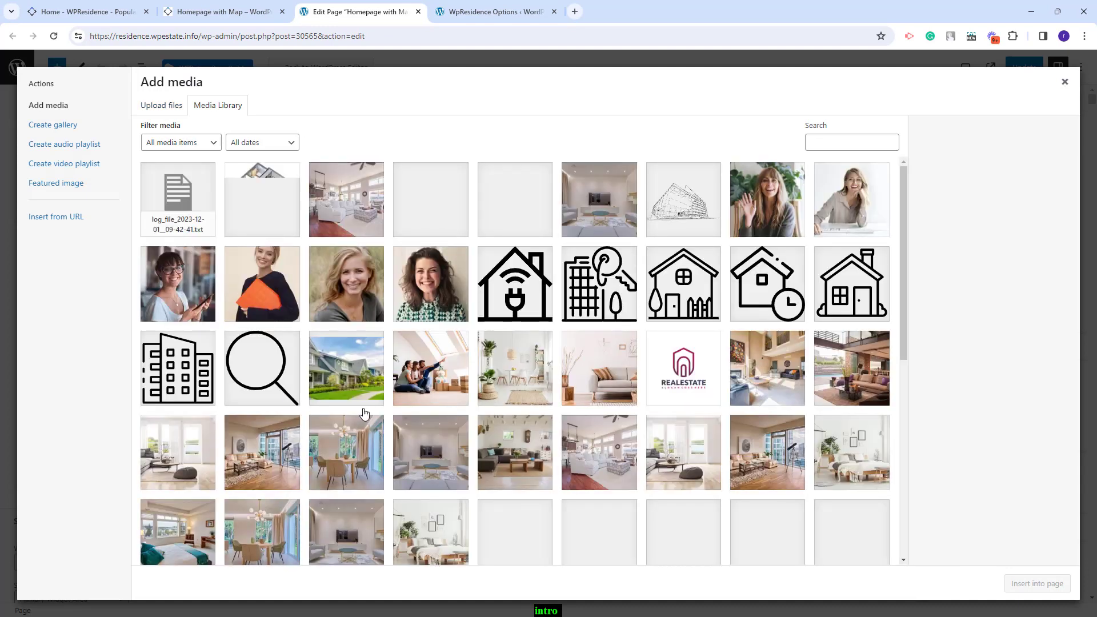
pyautogui.click(165, 113)
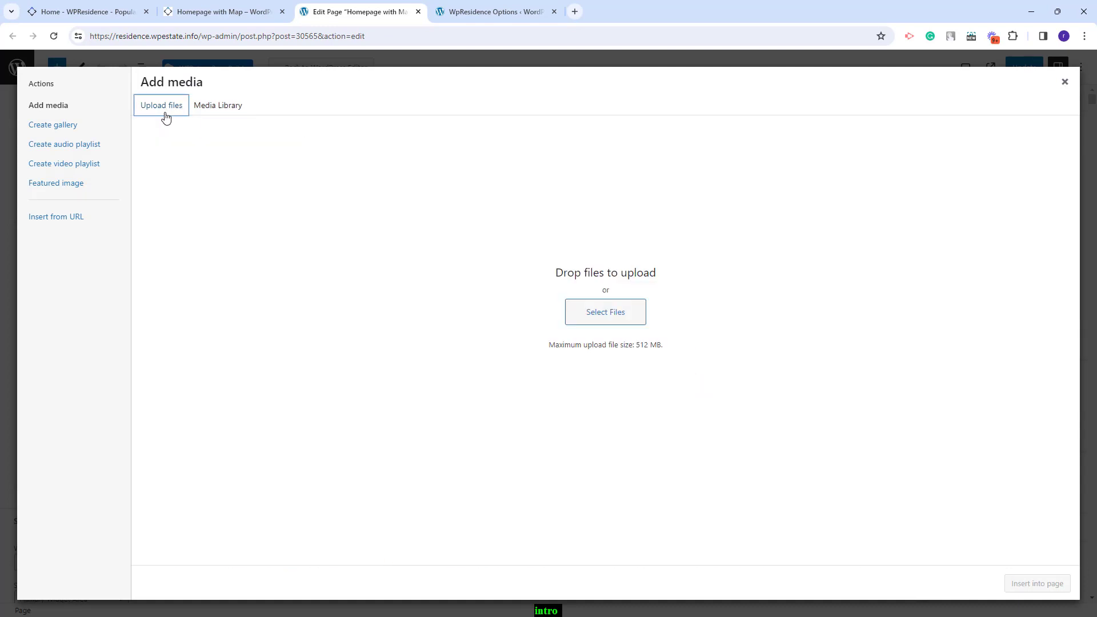
pyautogui.click(610, 312)
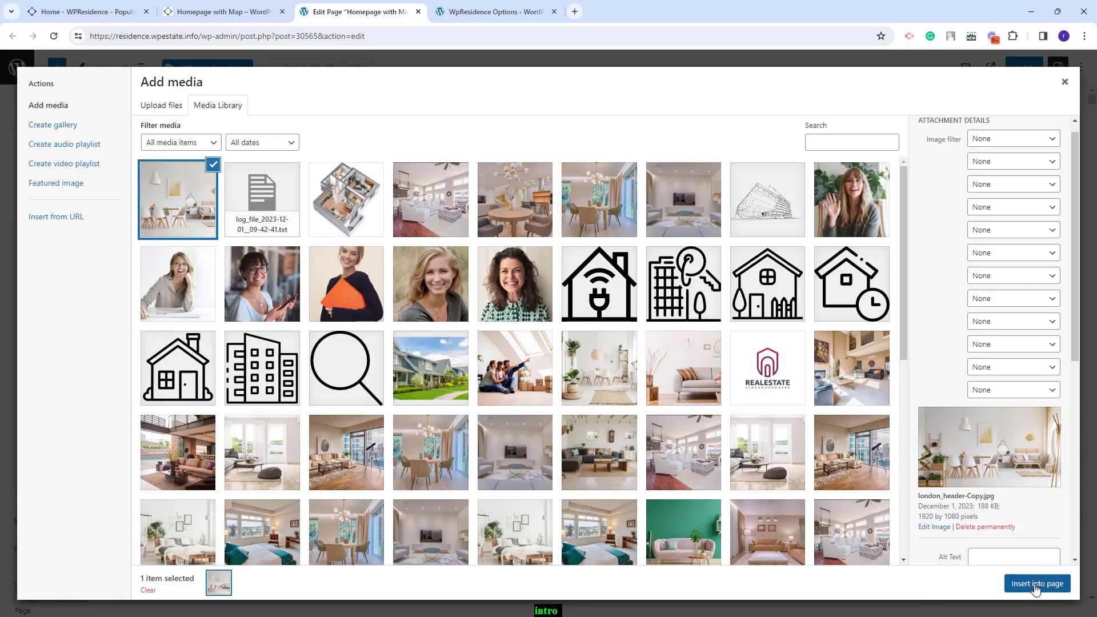
pyautogui.click(1037, 583)
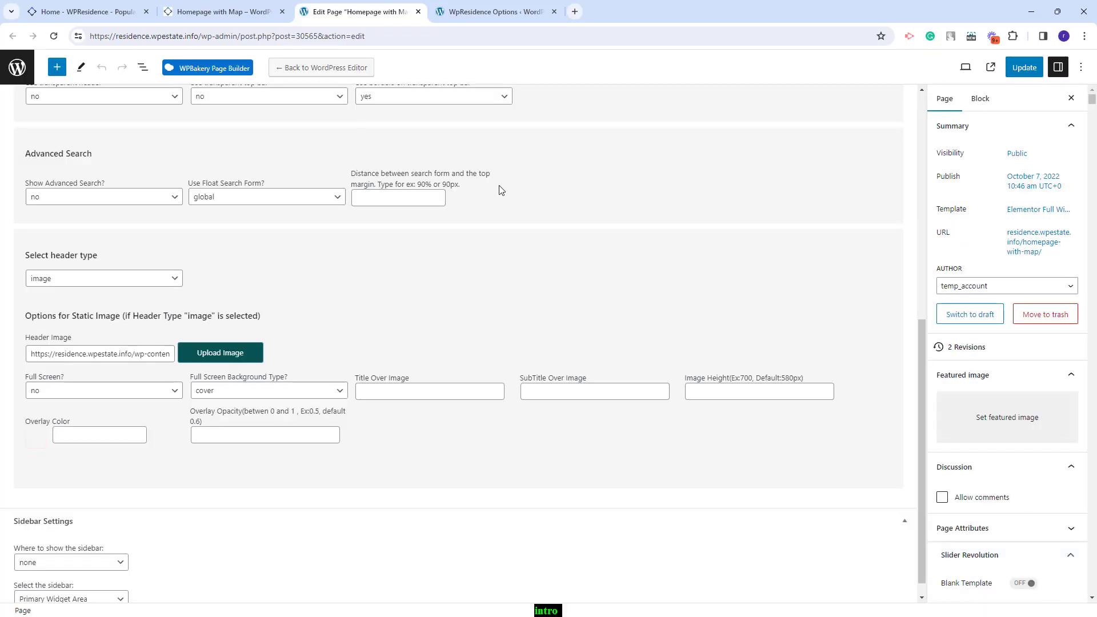
# Examine the available choices for the header image's Full Screen and Full Screen Background Type settings
pyautogui.click(50, 395)
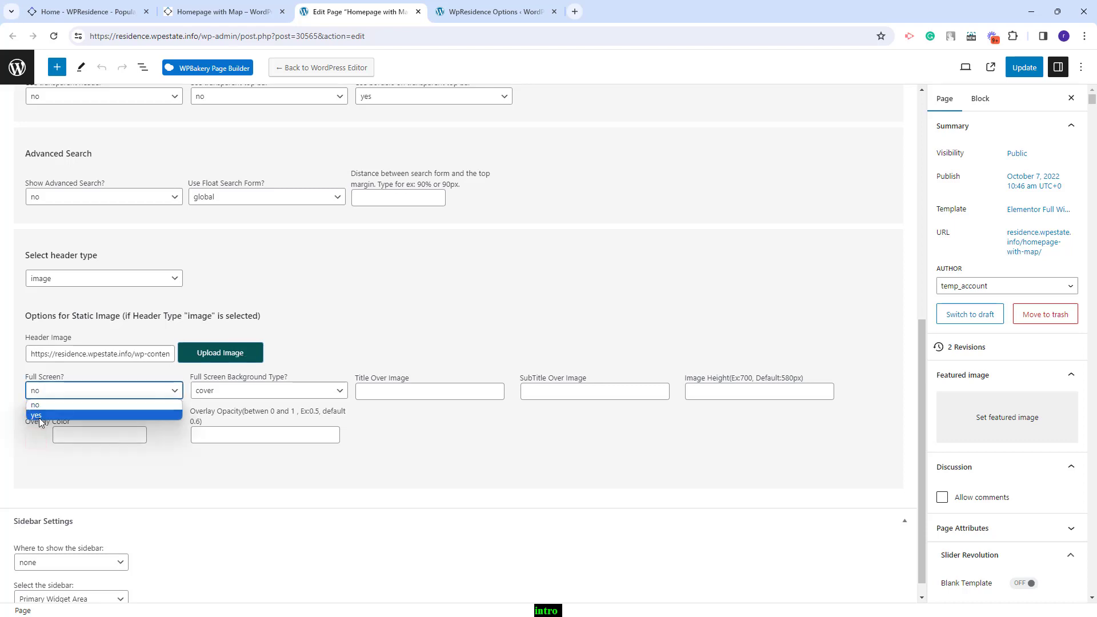
pyautogui.click(228, 390)
pyautogui.click(496, 478)
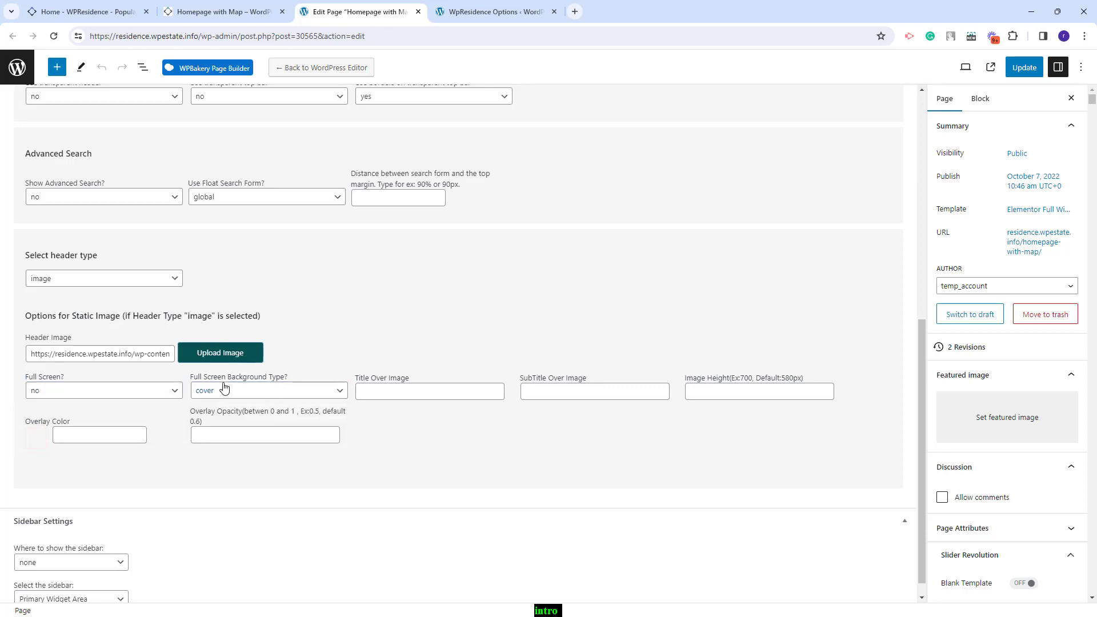
pyautogui.click(289, 393)
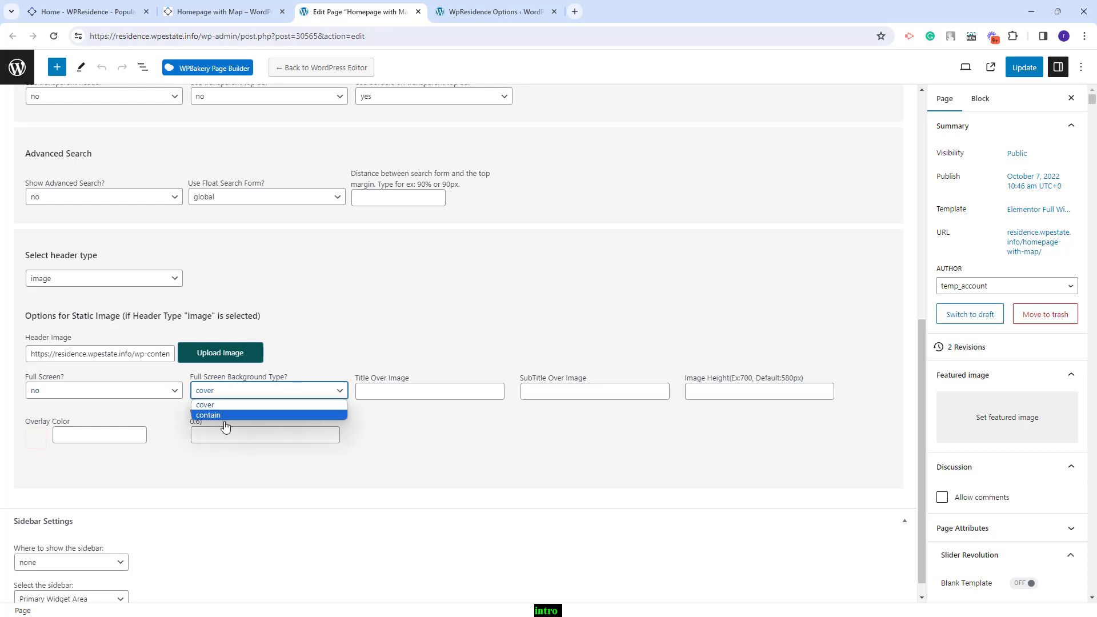
pyautogui.press('Escape')
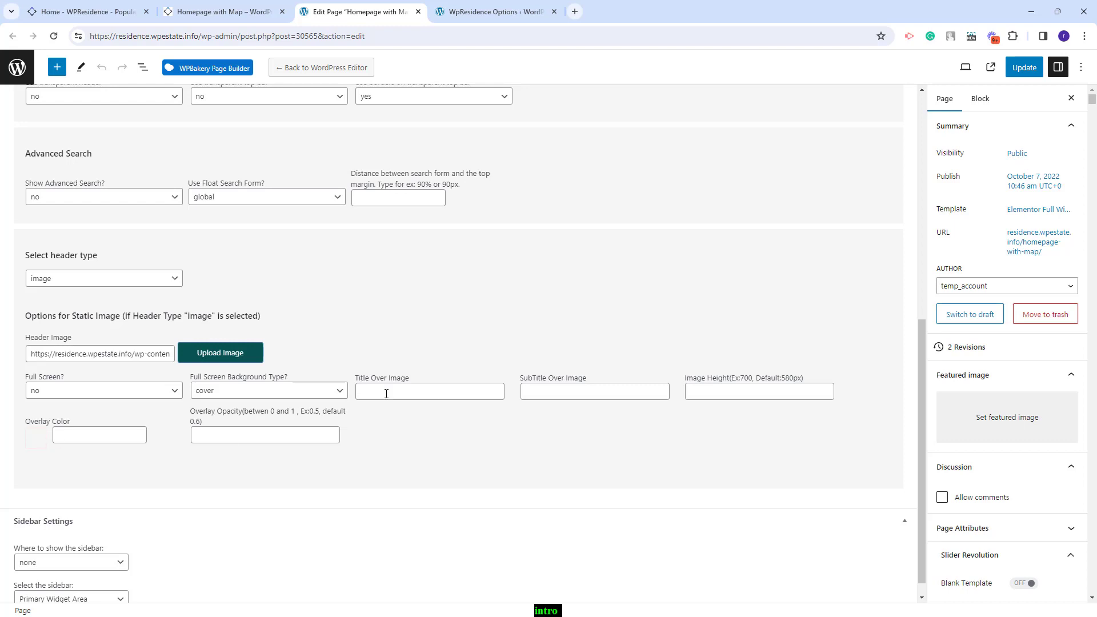
# Set the image title to "Find your dream home", the subtitle starting "We are recognized for exceeding client", and the image height to 720
pyautogui.click(416, 385)
pyautogui.click(423, 436)
pyautogui.click(720, 390)
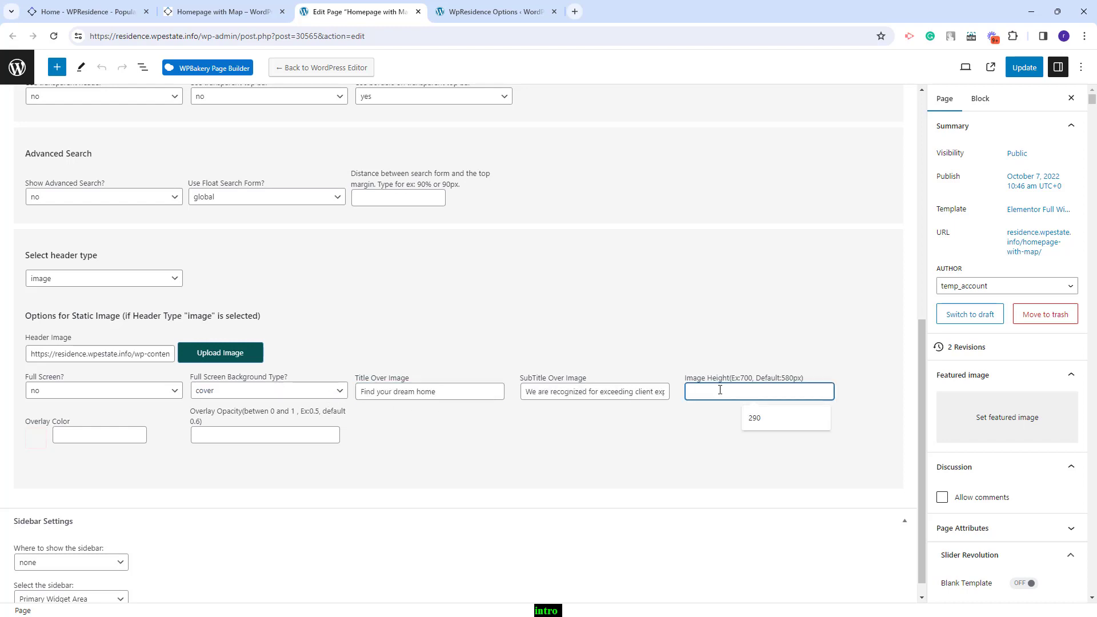
pyautogui.write('720')
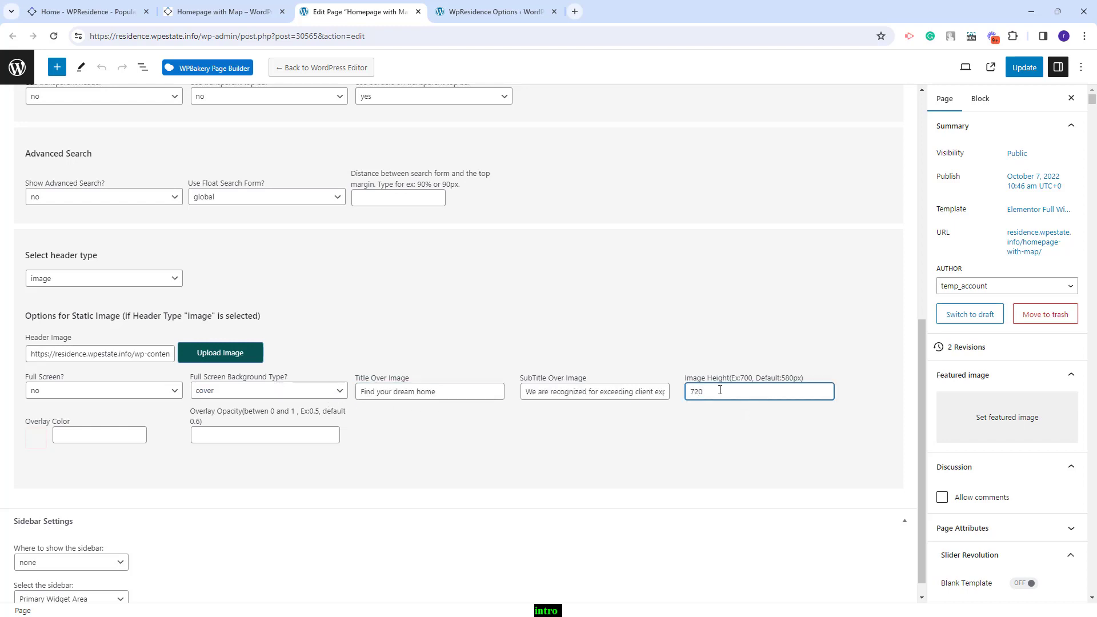
# Give the header image overlay color 121010 with 0.35 opacity, update the page, and view it live
pyautogui.click(35, 437)
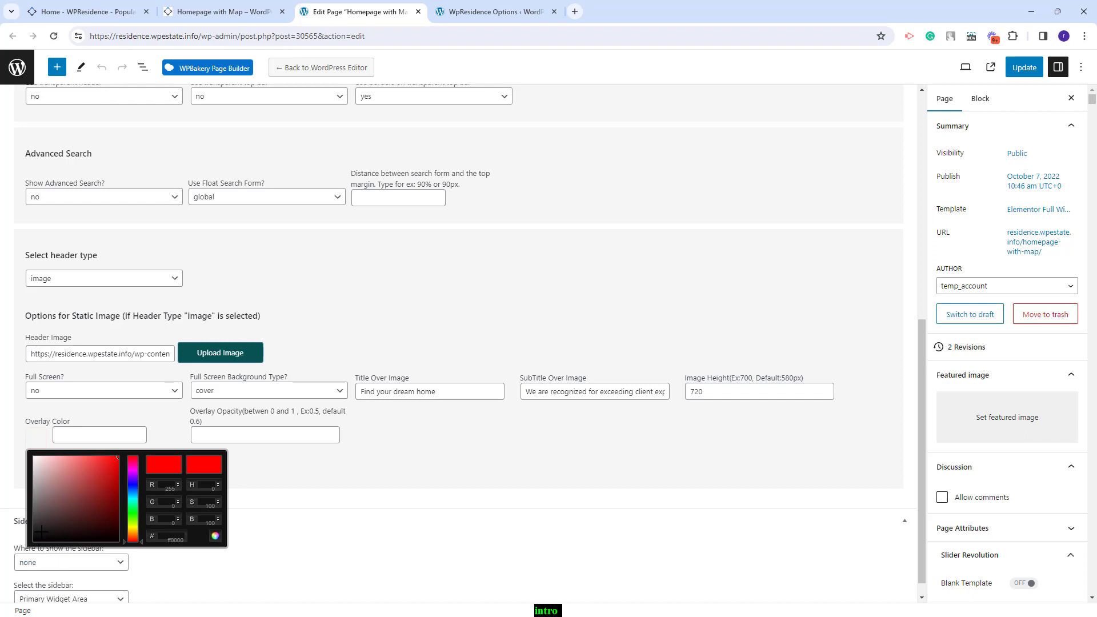
pyautogui.click(41, 533)
pyautogui.click(240, 434)
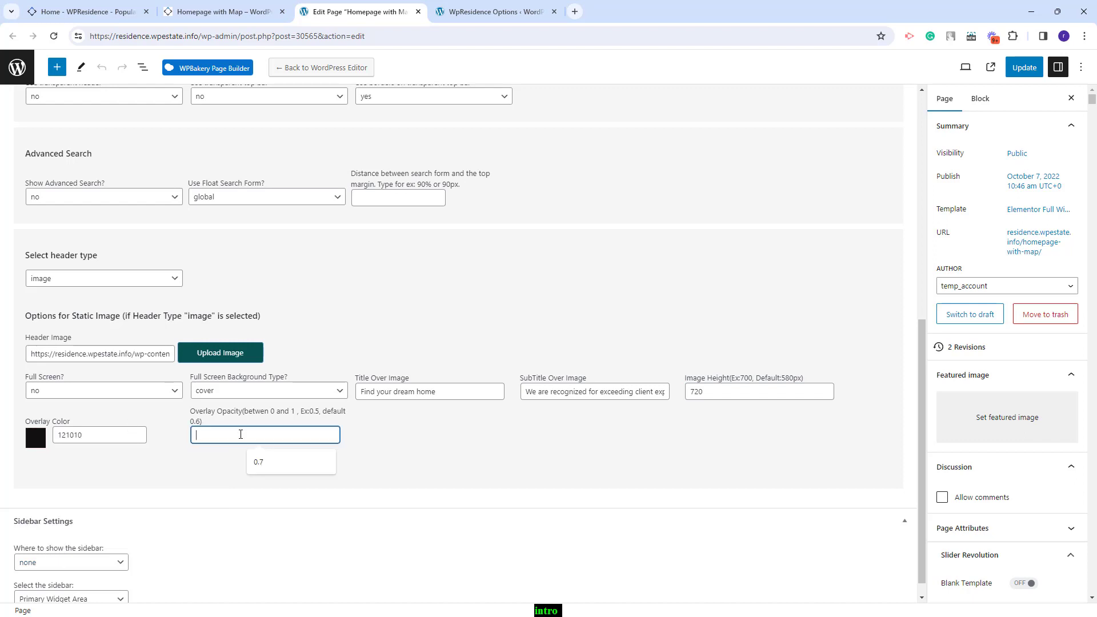
pyautogui.write('0.35')
pyautogui.hotkey('ctrl', 's')
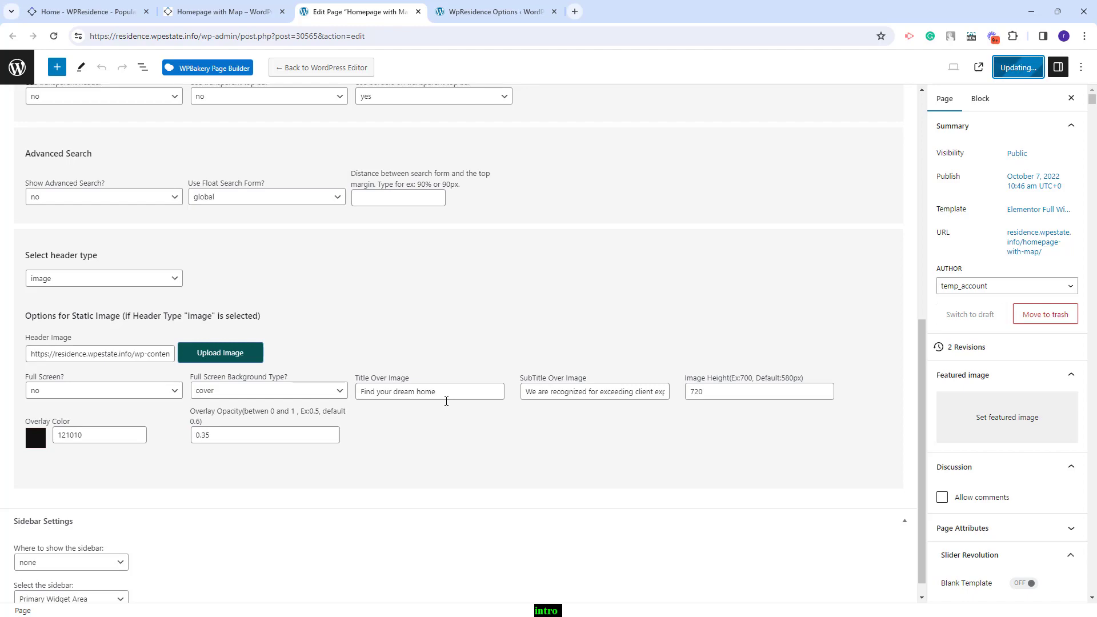
pyautogui.hotkey('ctrl', 'shift', 'Tab')
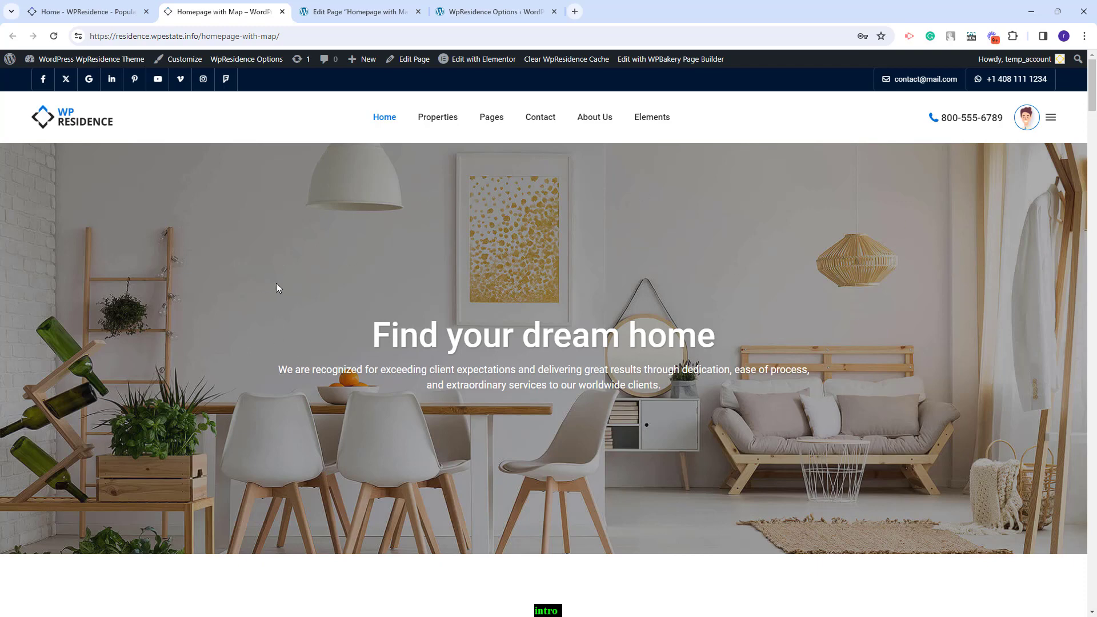
# Enable the advanced search and float search form with a 70% distance from the top margin, update the page, and view it live
pyautogui.hotkey('ctrl', 'Tab')
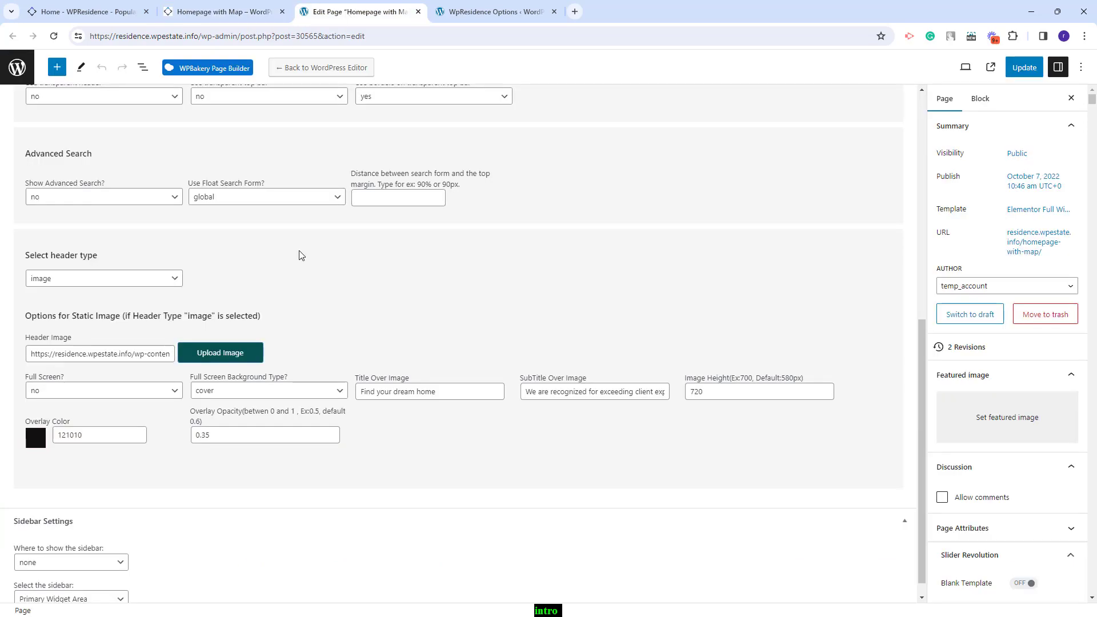
pyautogui.click(48, 200)
pyautogui.click(51, 222)
pyautogui.click(245, 200)
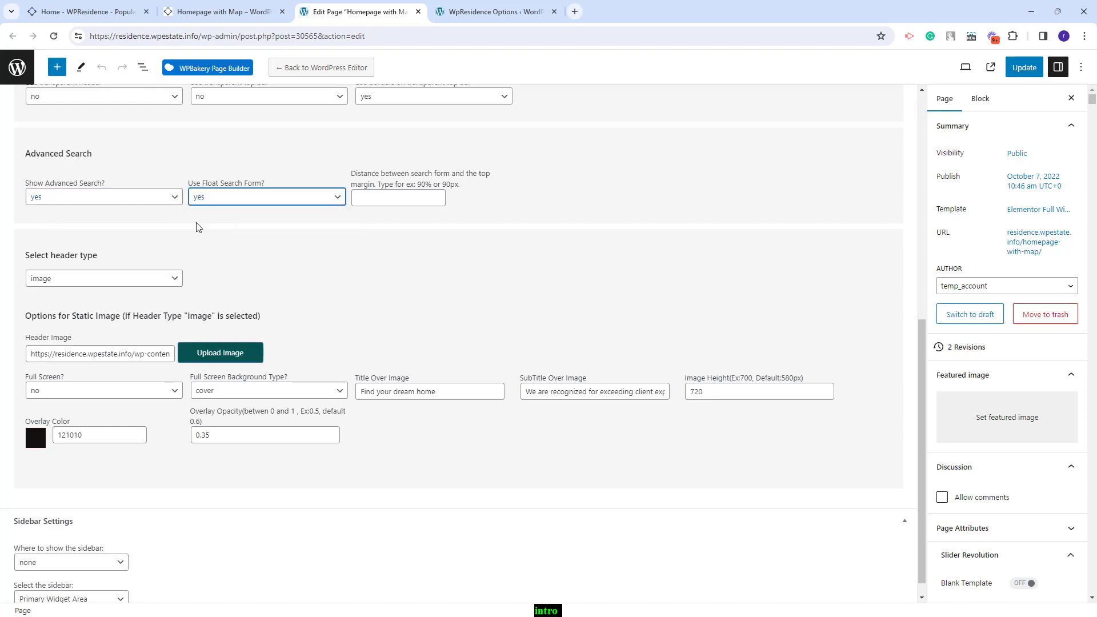
pyautogui.click(365, 198)
pyautogui.write('70')
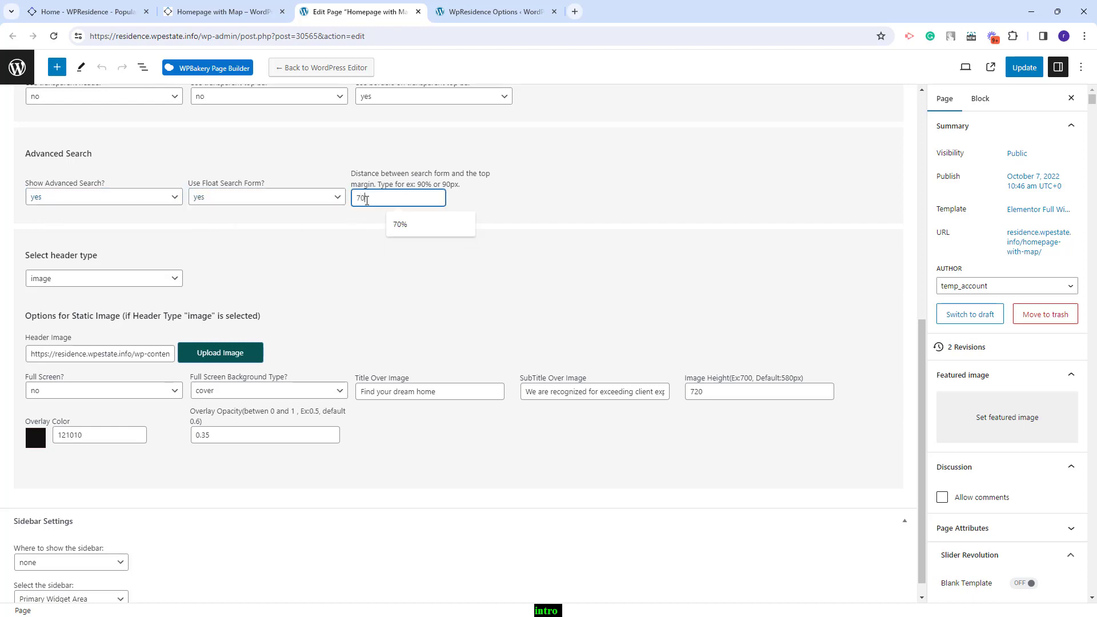
pyautogui.press('Down')
pyautogui.press('Return')
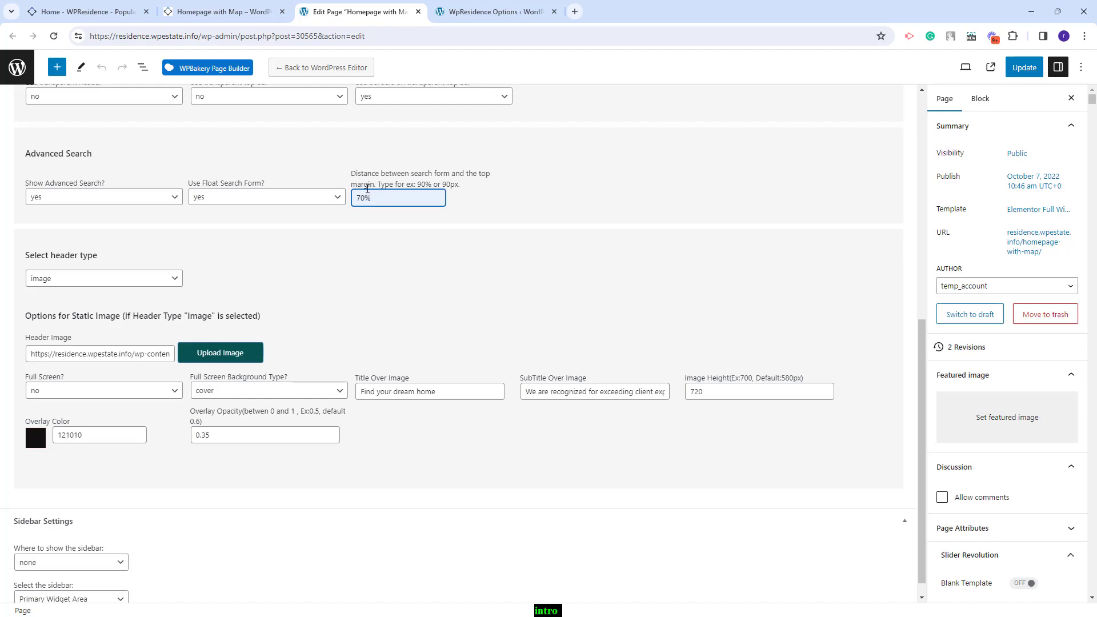
pyautogui.hotkey('ctrl', 's')
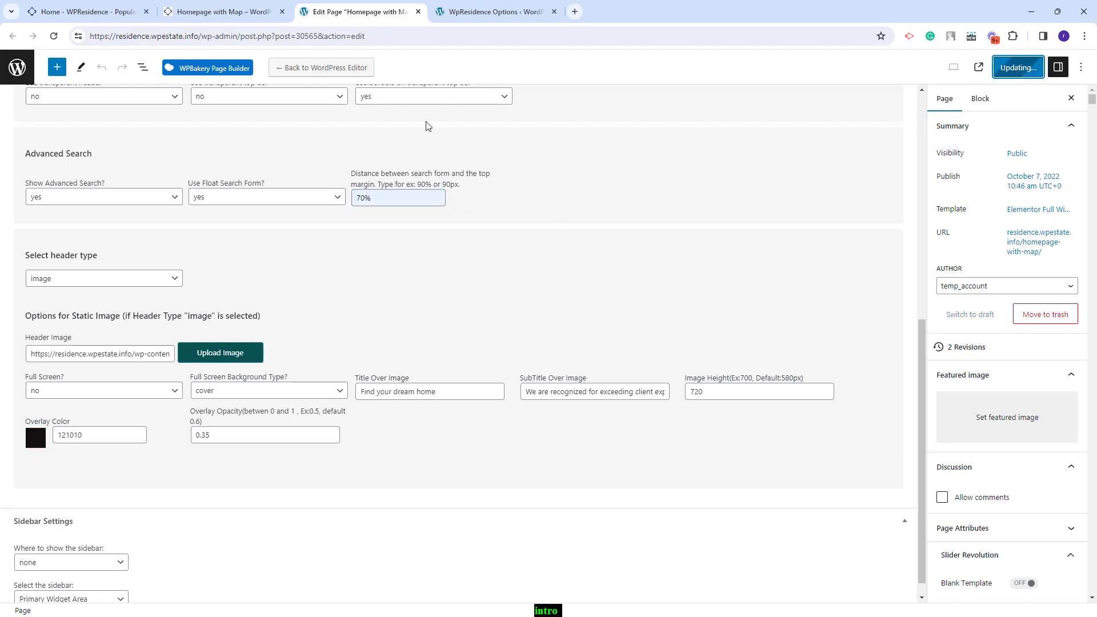
pyautogui.hotkey('ctrl', 'shift', 'Tab')
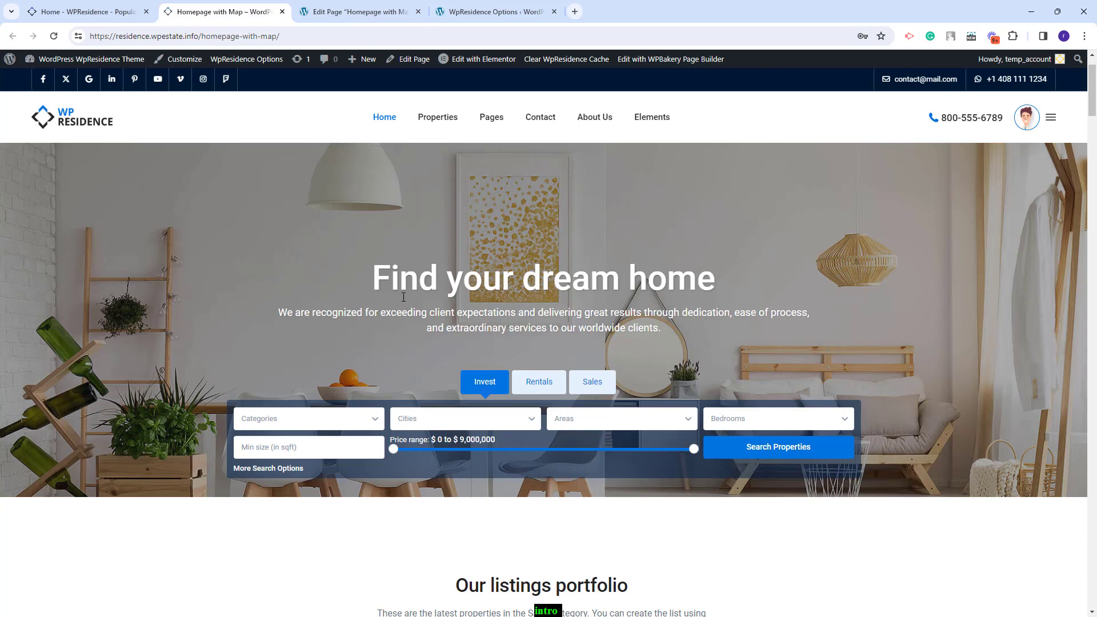
# Review the parallax effect option for header media in the theme's Header settings and observe the effect on the live page
pyautogui.click(494, 11)
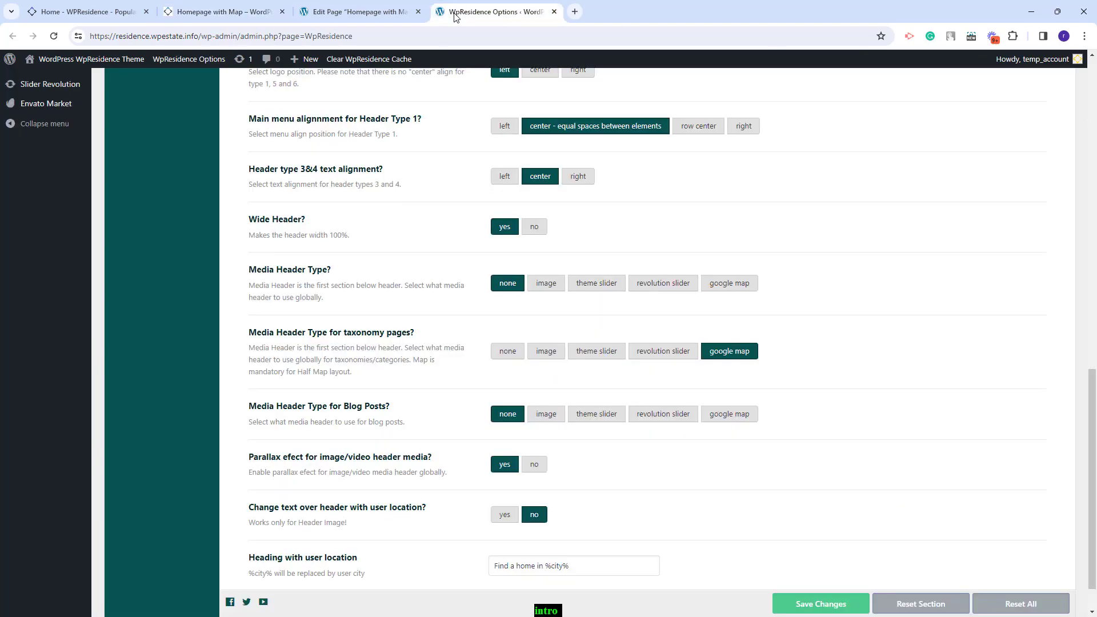
pyautogui.scroll(7, 802, 323)
pyautogui.scroll(7, 807, 326)
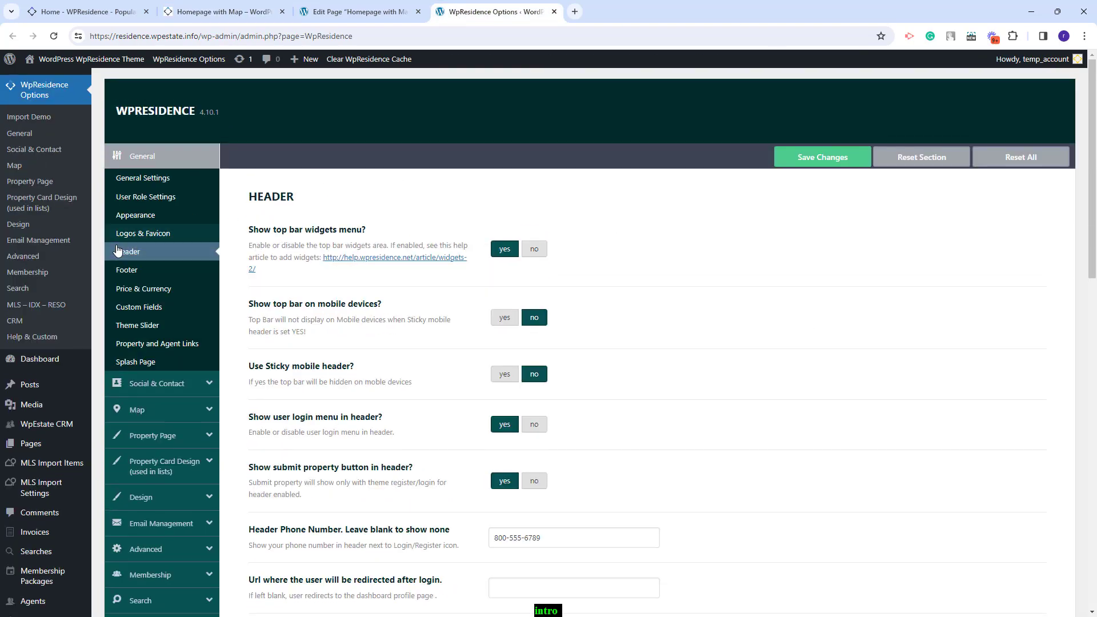
pyautogui.scroll(-5, 743, 334)
pyautogui.scroll(-10, 719, 330)
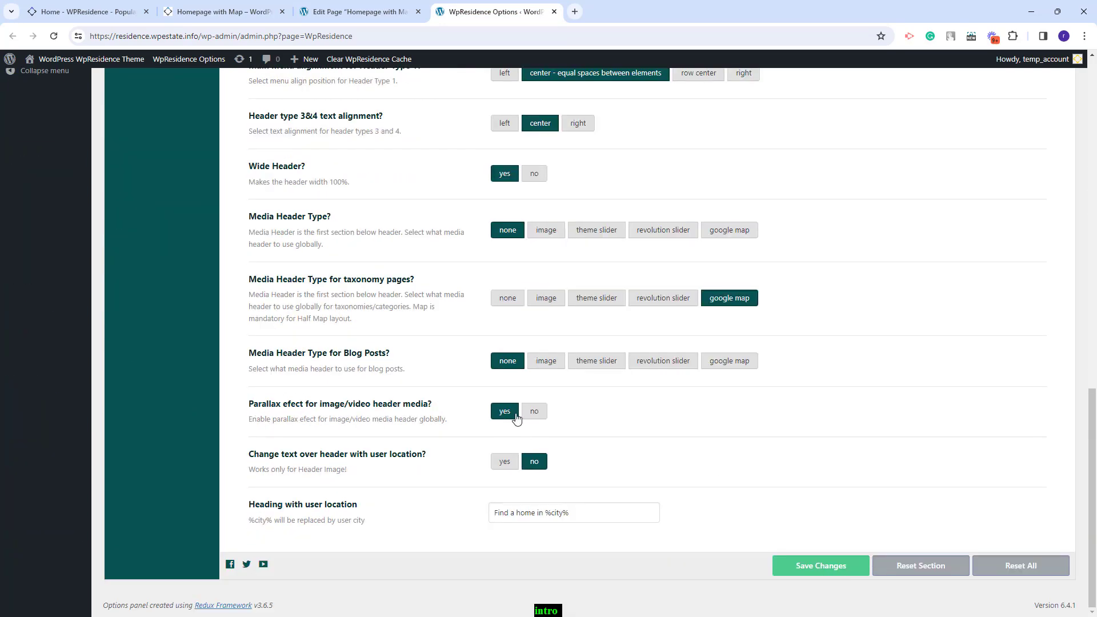
pyautogui.click(208, 16)
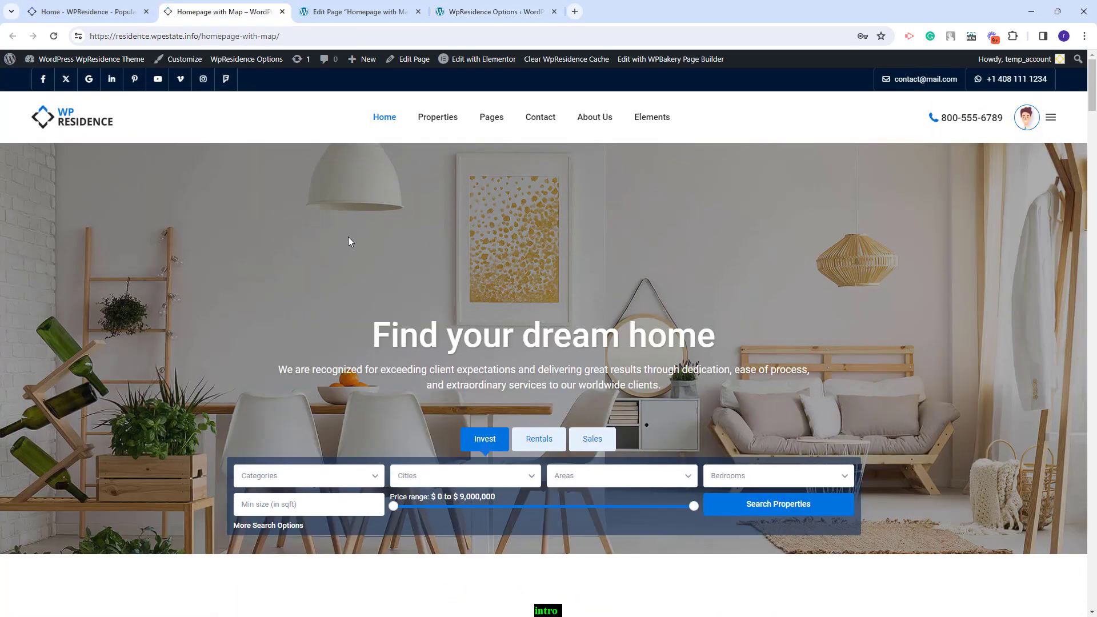
pyautogui.scroll(-3, 350, 242)
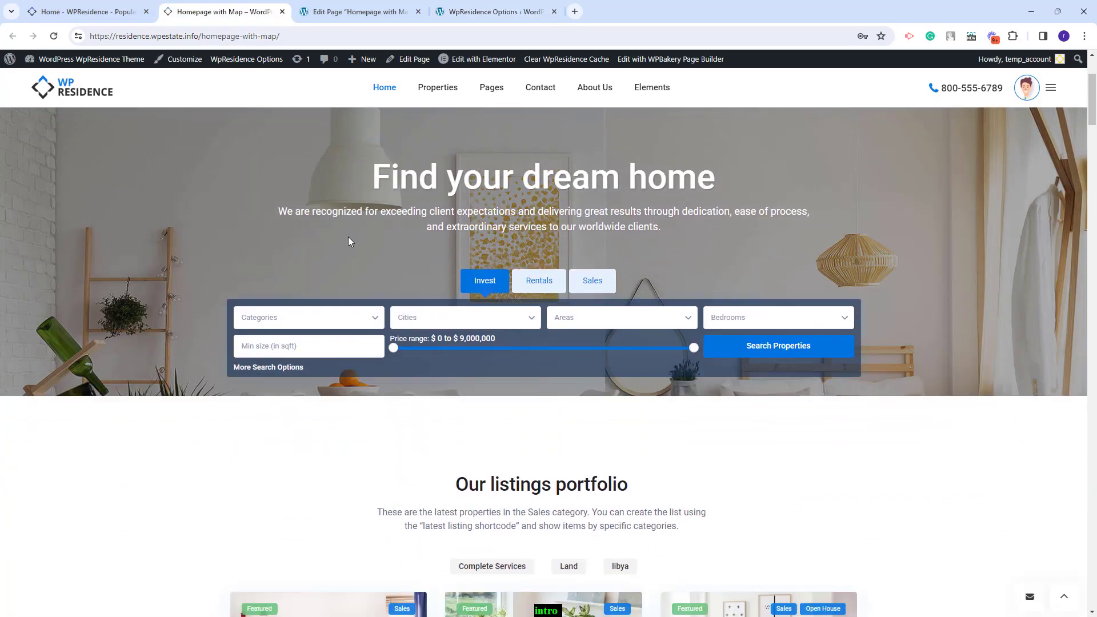
# Enable changing the header text with the user's location, save the theme options, and check the city in the live page heading
pyautogui.hotkey('ctrl', '4')
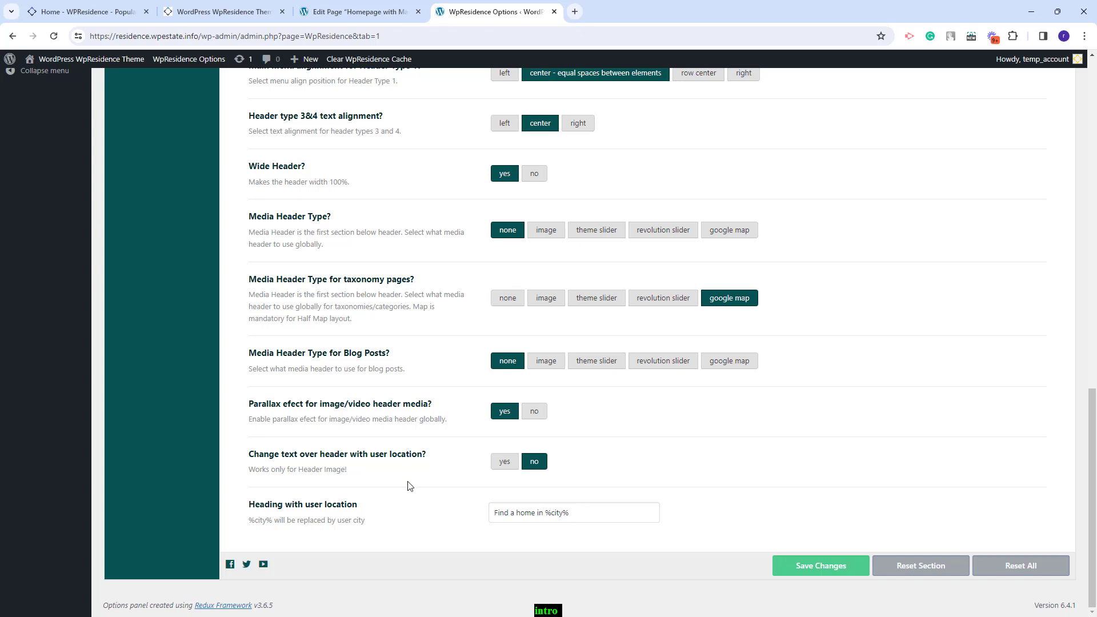
pyautogui.click(506, 462)
pyautogui.click(592, 515)
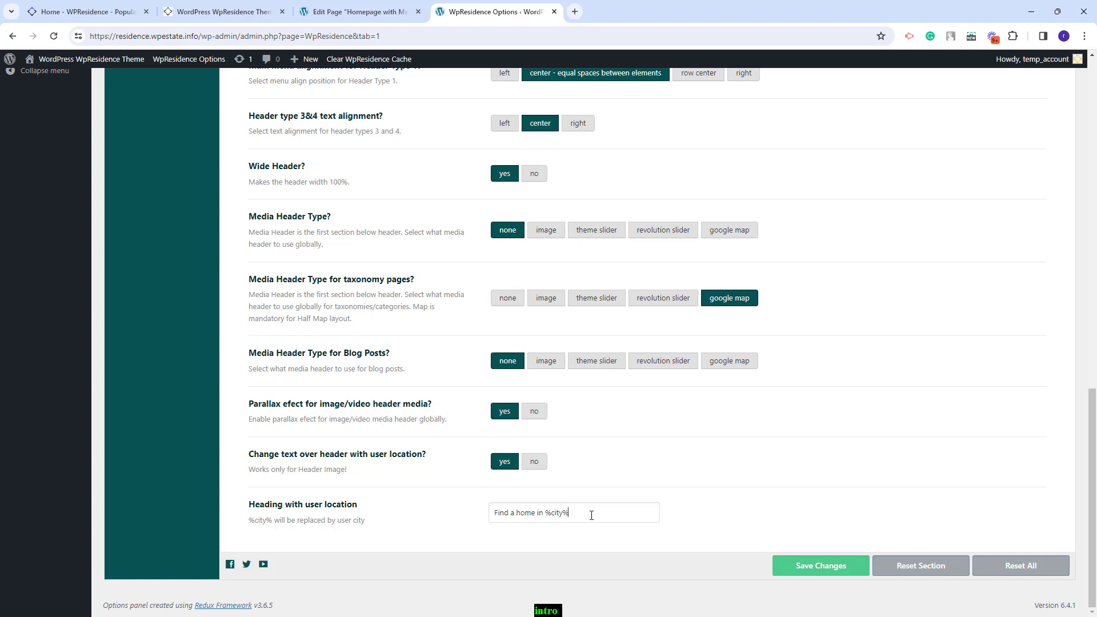
pyautogui.moveTo(545, 513); pyautogui.dragTo(570, 513)
pyautogui.click(830, 566)
pyautogui.hotkey('ctrl', '2')
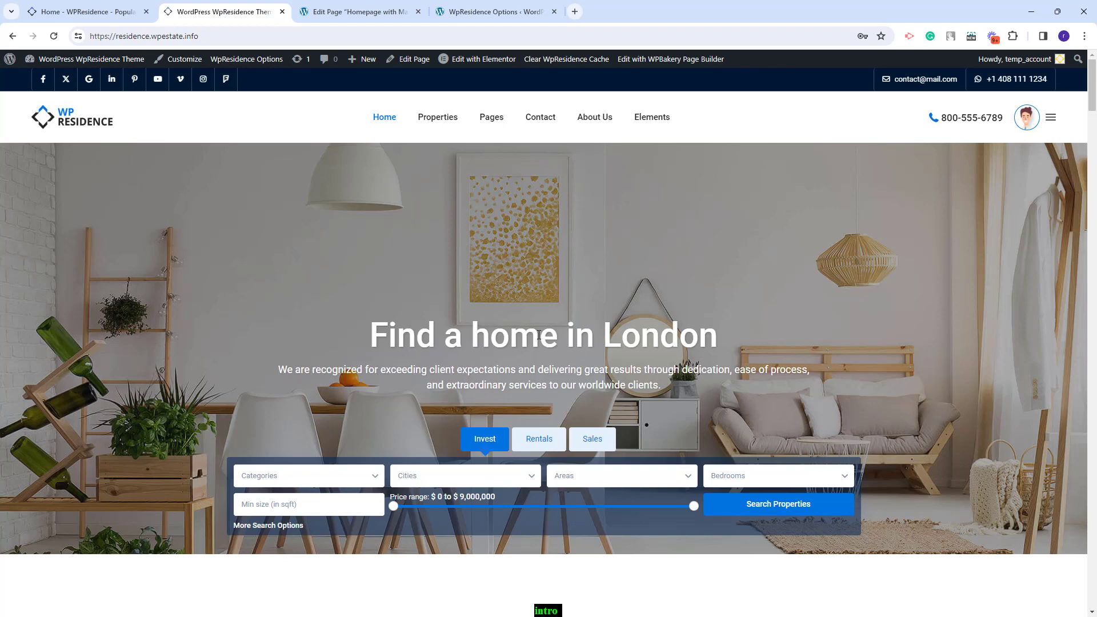
pyautogui.moveTo(613, 332); pyautogui.dragTo(713, 342)
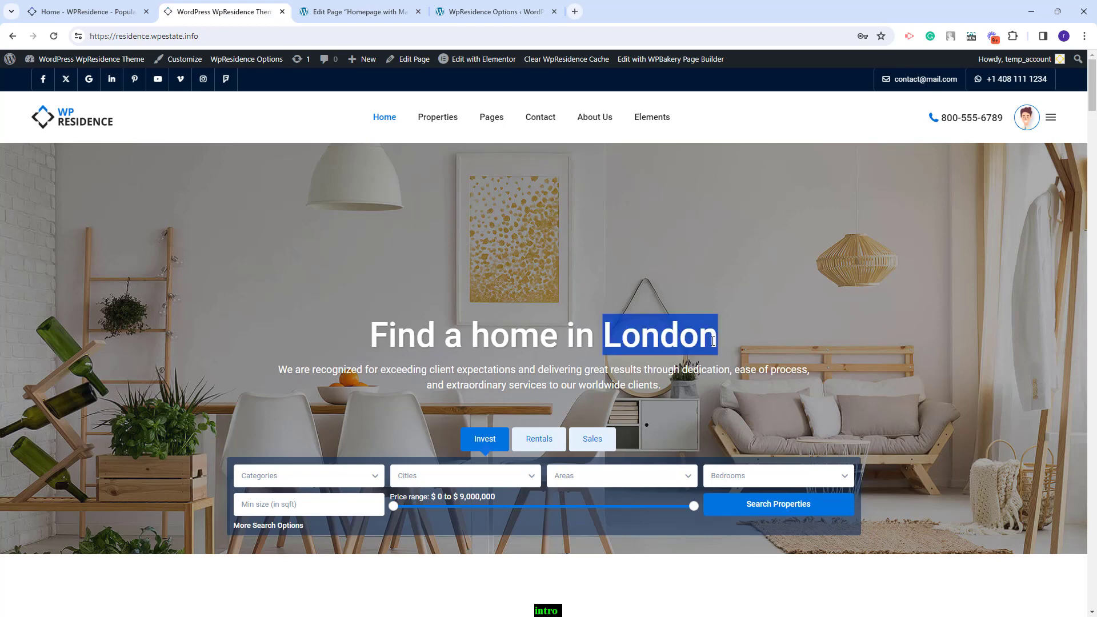
pyautogui.click(388, 211)
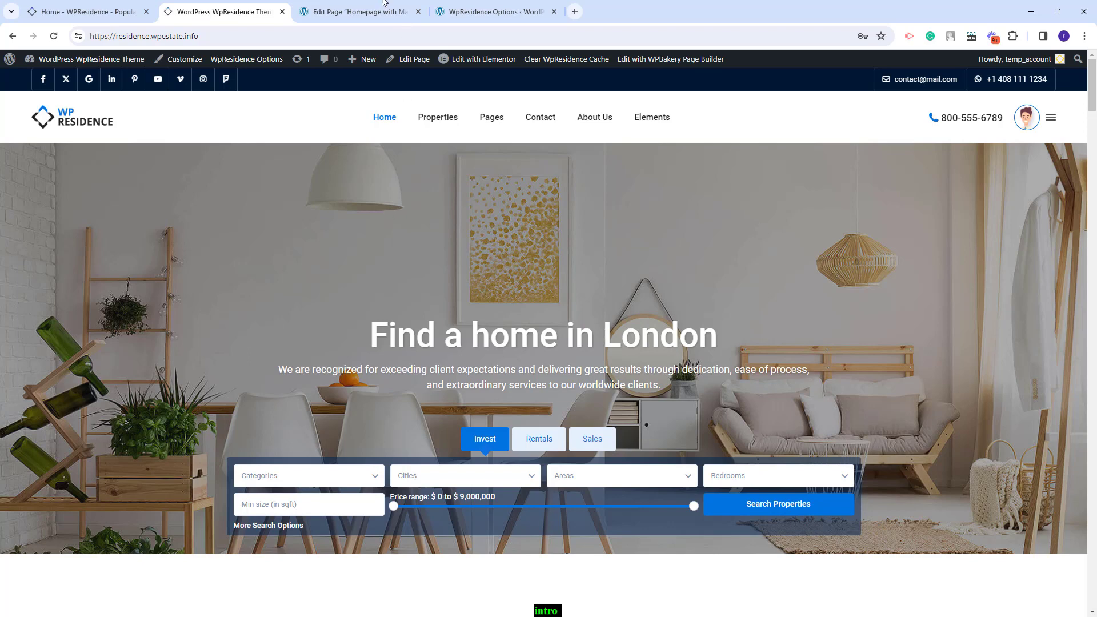
# Set the page's header type to theme slider and update the page
pyautogui.click(346, 12)
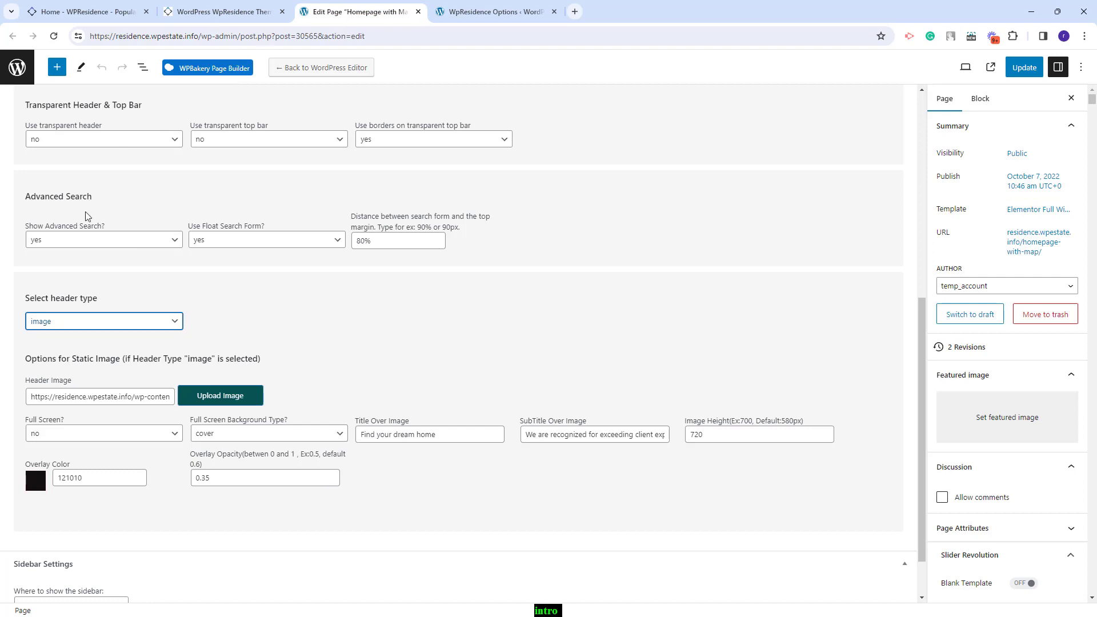
pyautogui.click(172, 321)
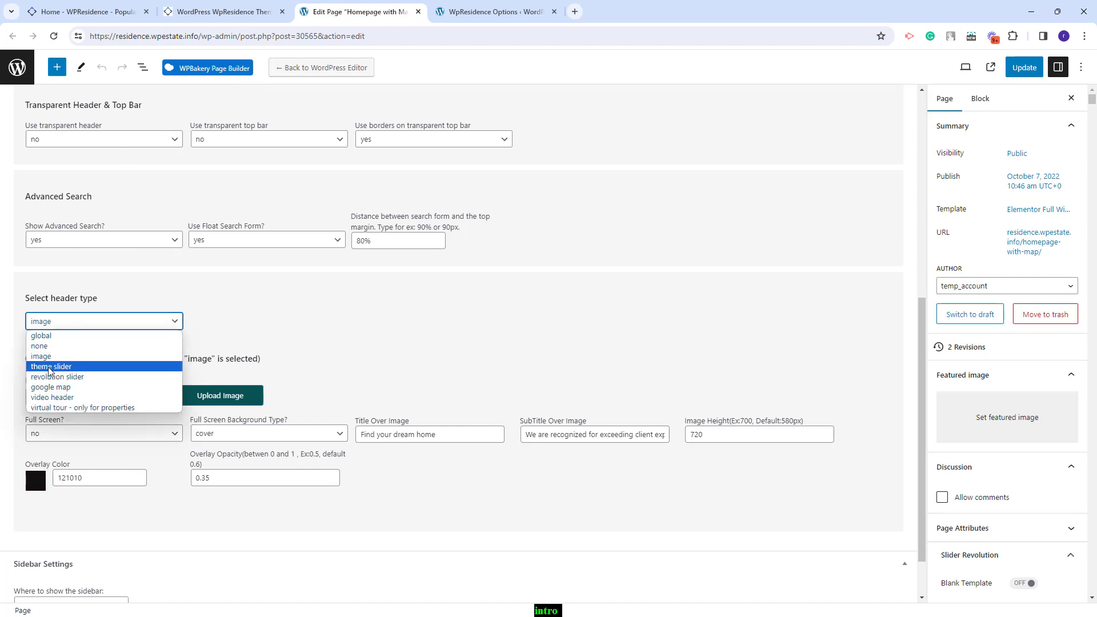
pyautogui.click(67, 367)
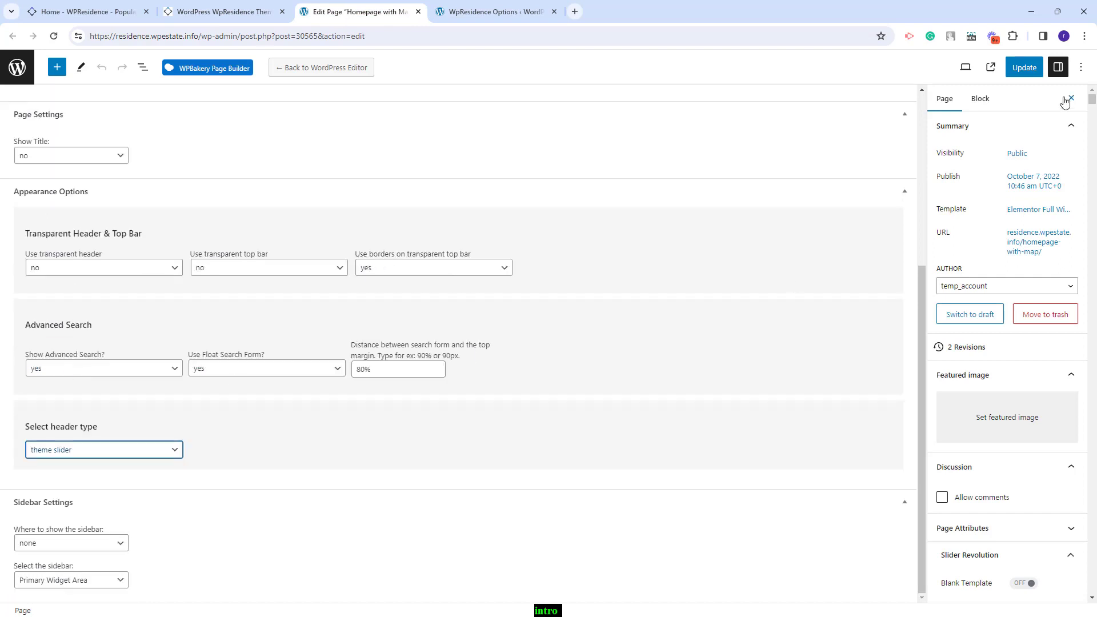
pyautogui.click(1024, 68)
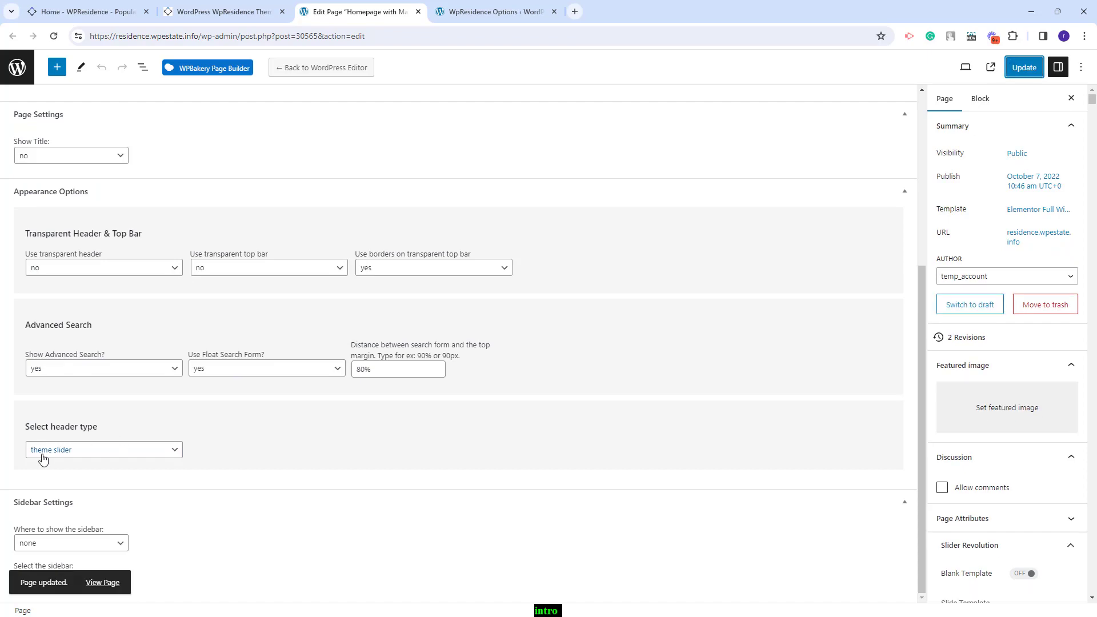
# Examine the properties selected in the Theme Slider options, then view the live slider and advance it to the following property
pyautogui.click(493, 12)
pyautogui.scroll(10, 634, 286)
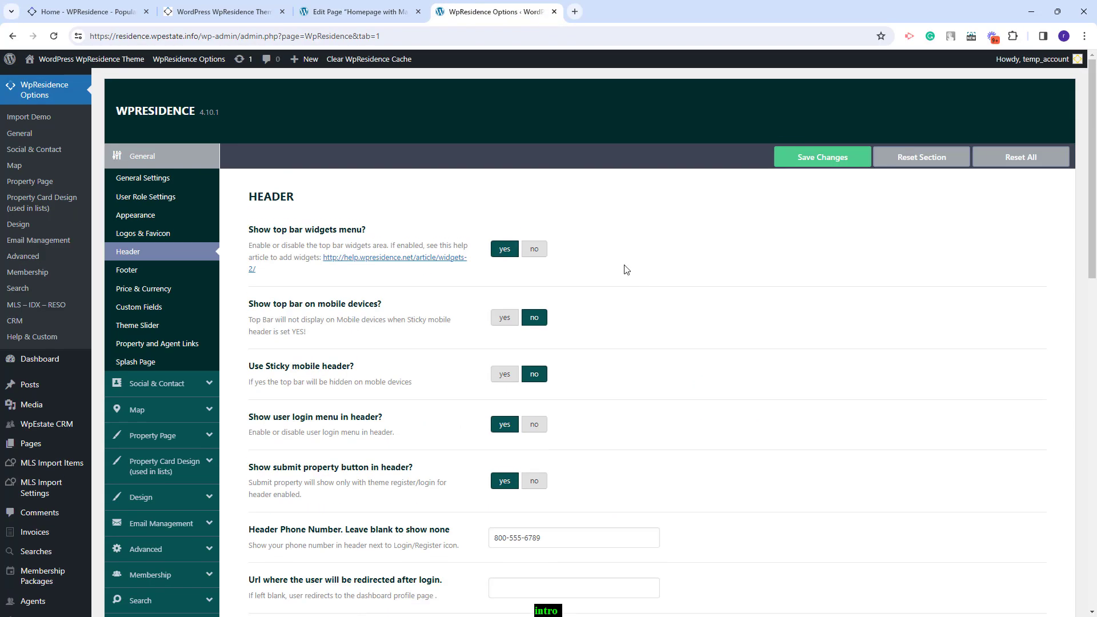
pyautogui.click(137, 325)
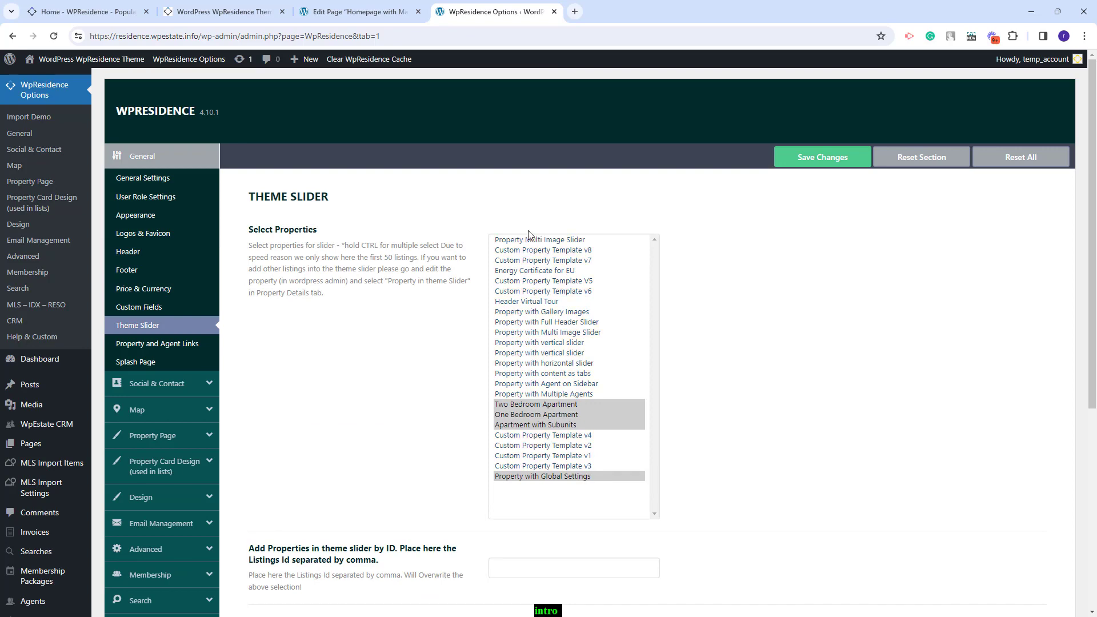
pyautogui.hotkey('ctrl', '2')
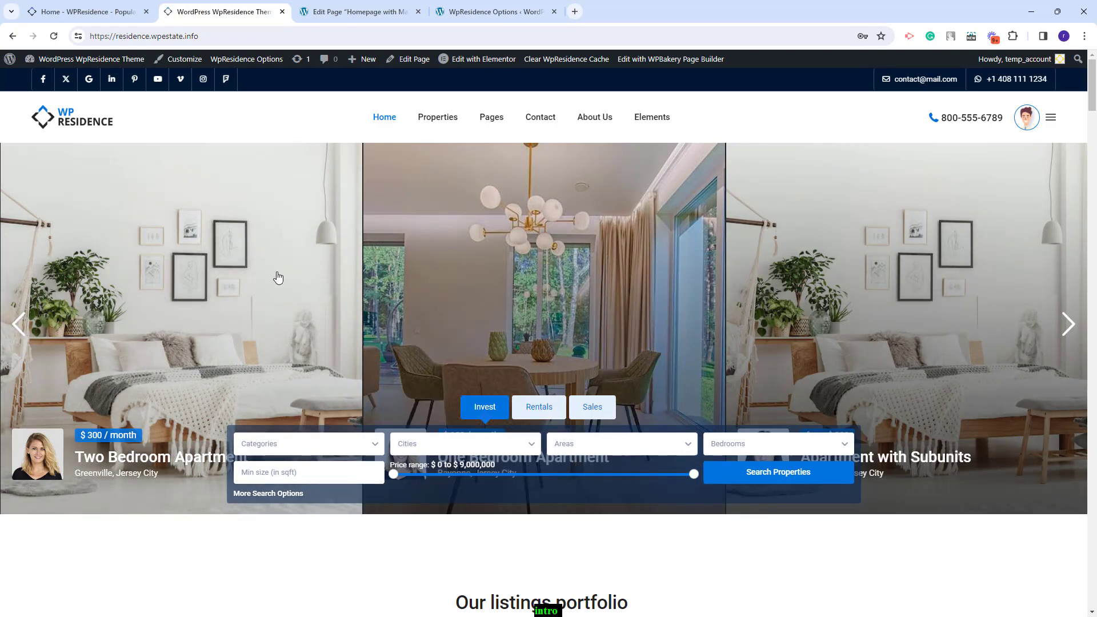
pyautogui.click(1072, 326)
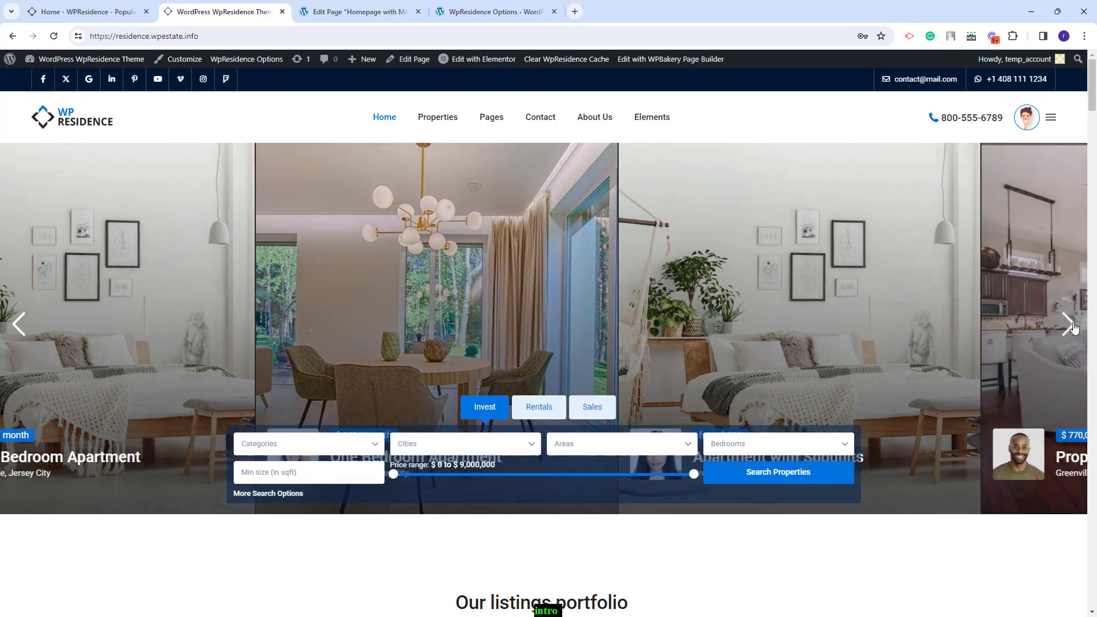
# Set the page's header type to revolution slider and update the page
pyautogui.click(379, 13)
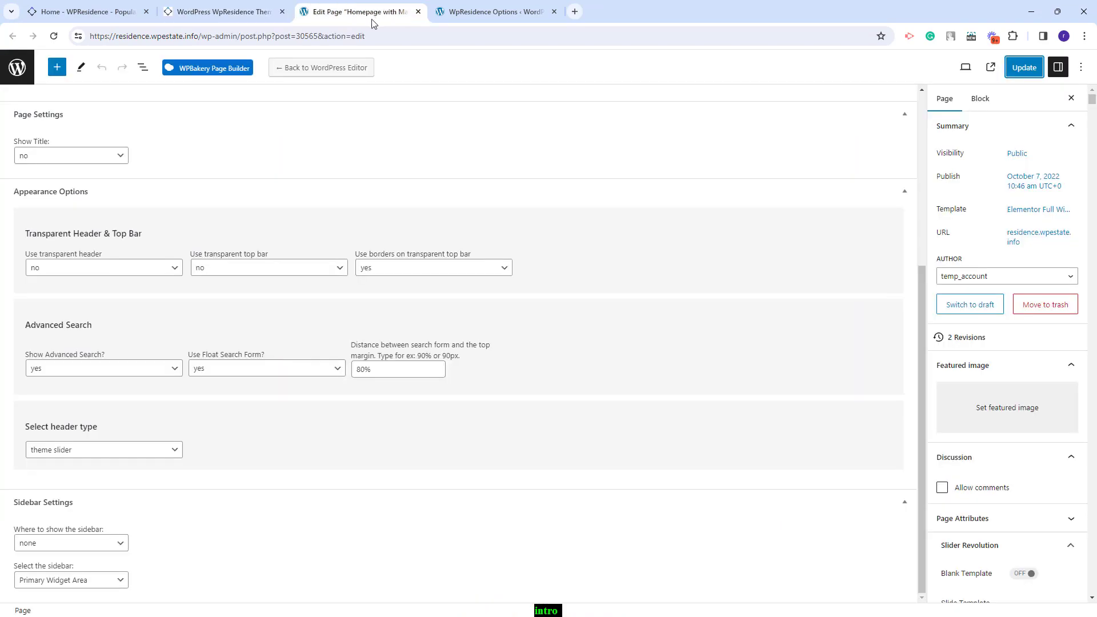
pyautogui.click(175, 451)
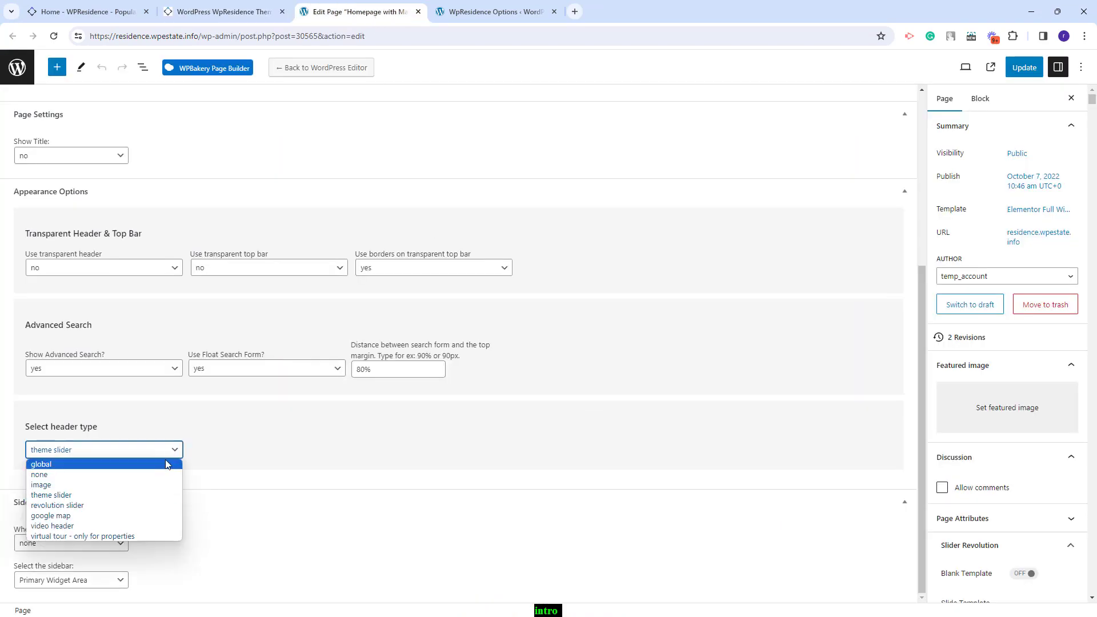
pyautogui.click(56, 506)
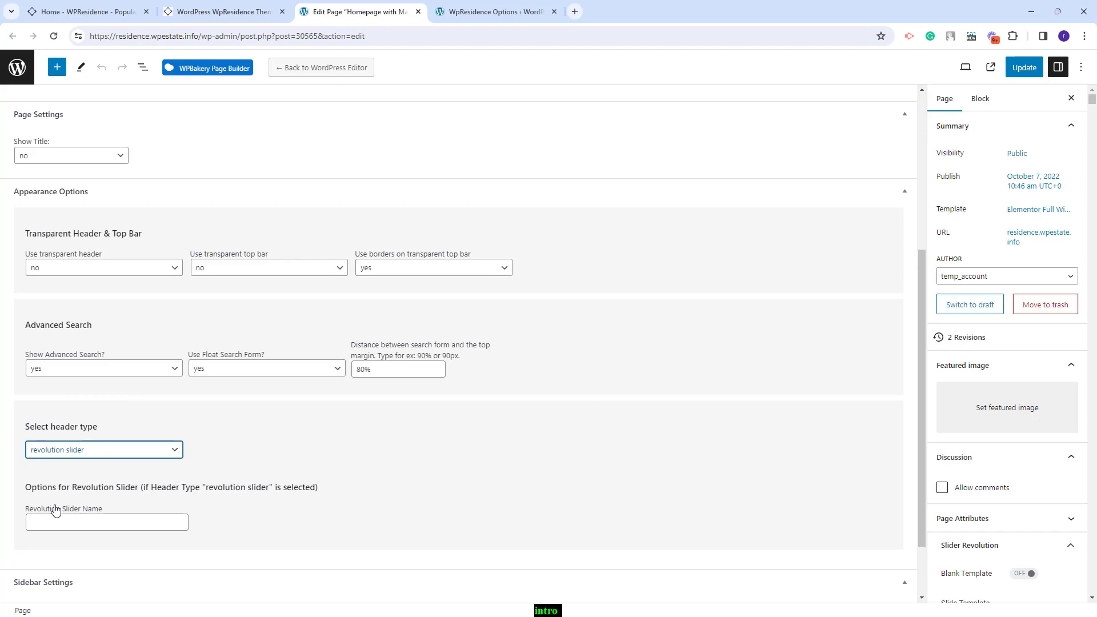
pyautogui.click(1024, 68)
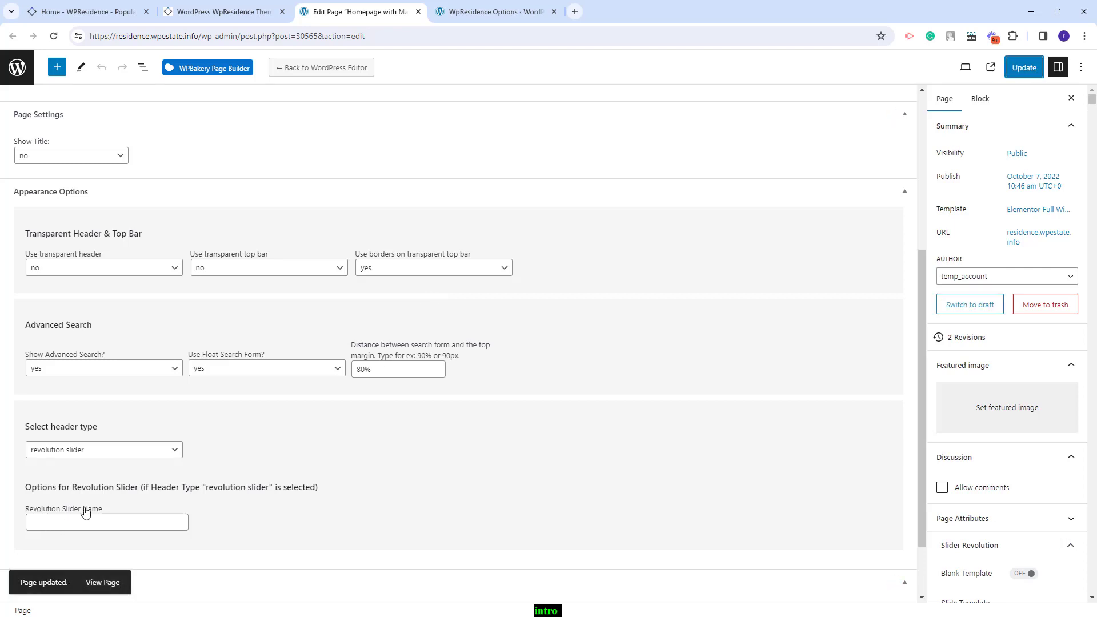
# Open the main1 module in the Slider Revolution editor and copy its alias
pyautogui.click(515, 11)
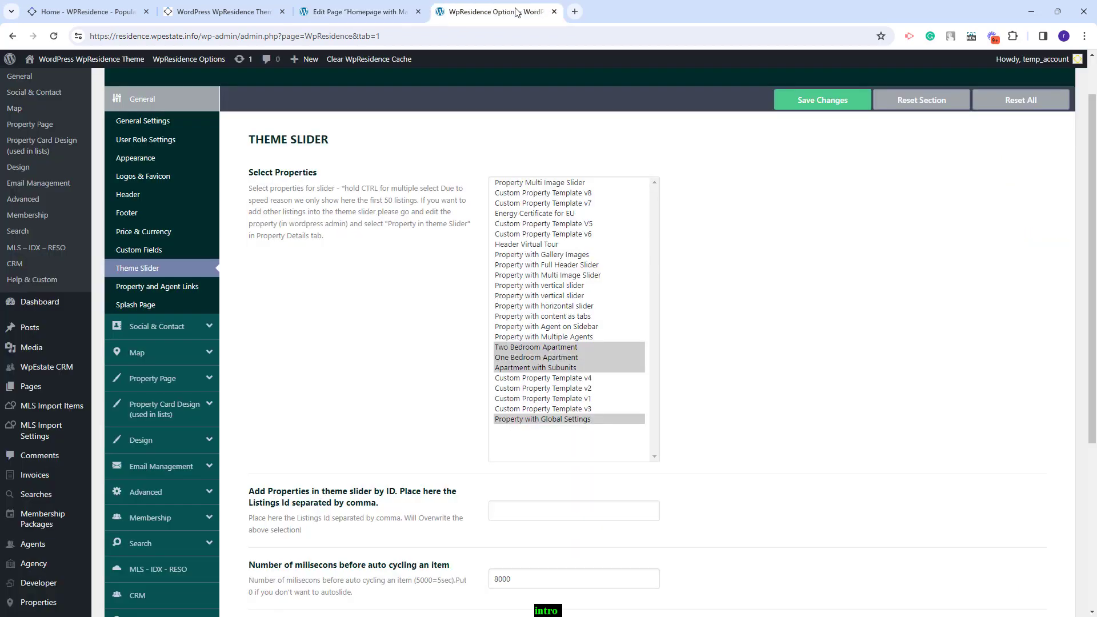
pyautogui.scroll(-3, 66, 469)
pyautogui.scroll(-3, 66, 469)
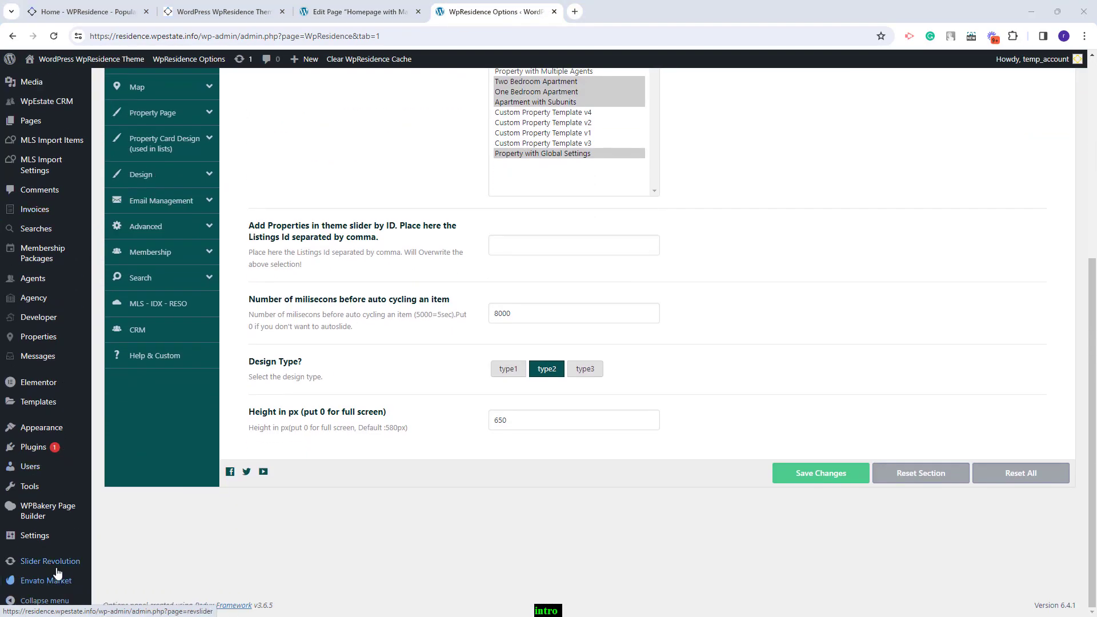
pyautogui.click(37, 565)
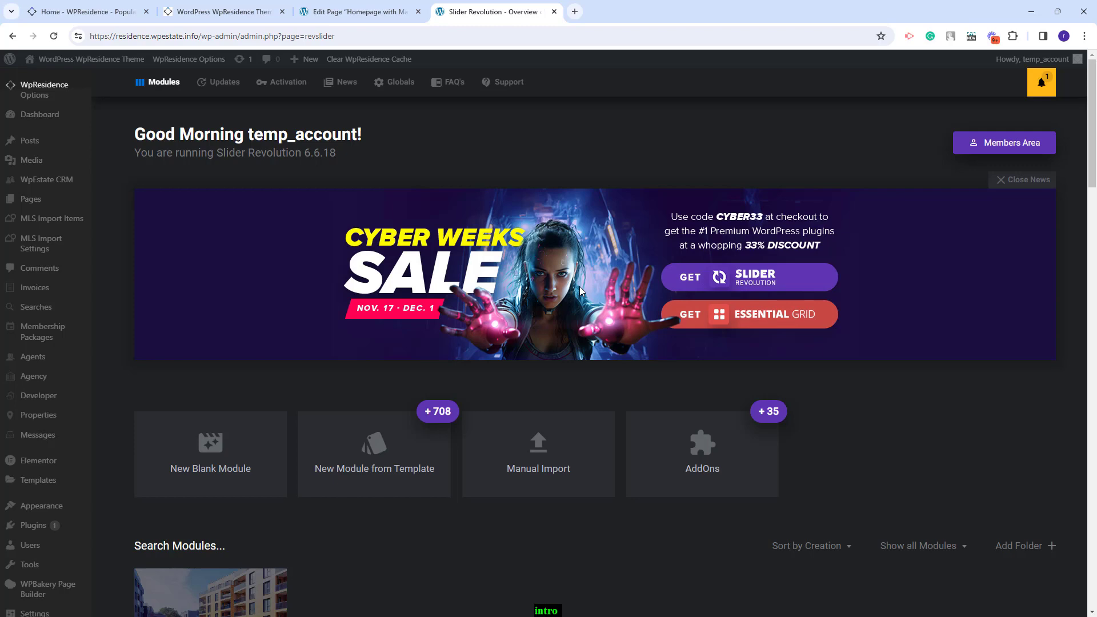
pyautogui.scroll(-2, 206, 492)
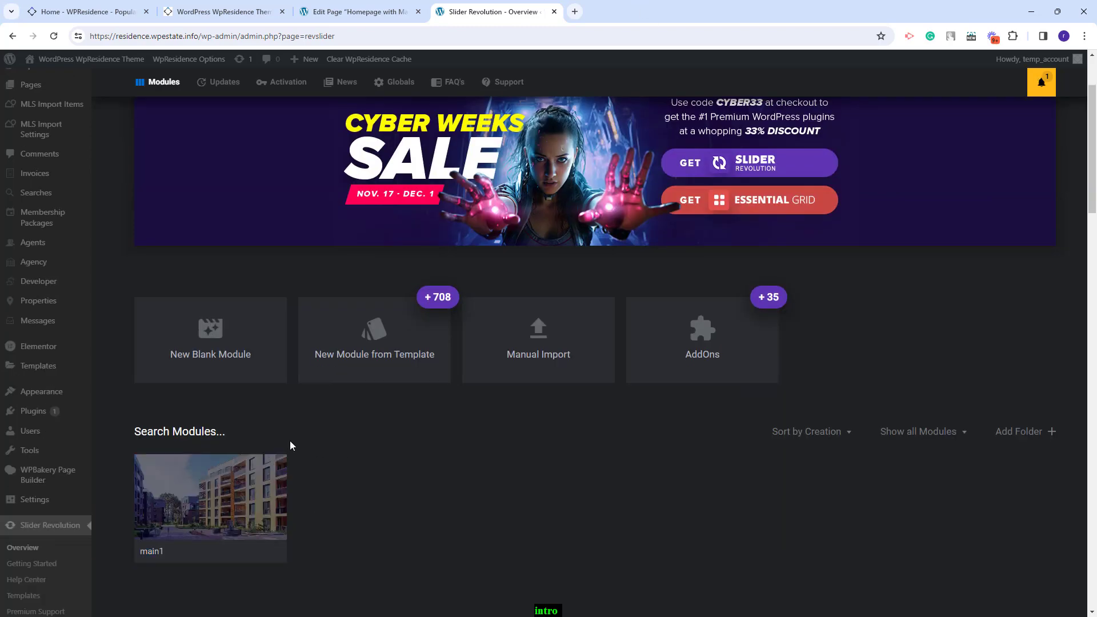
pyautogui.moveTo(192, 502)
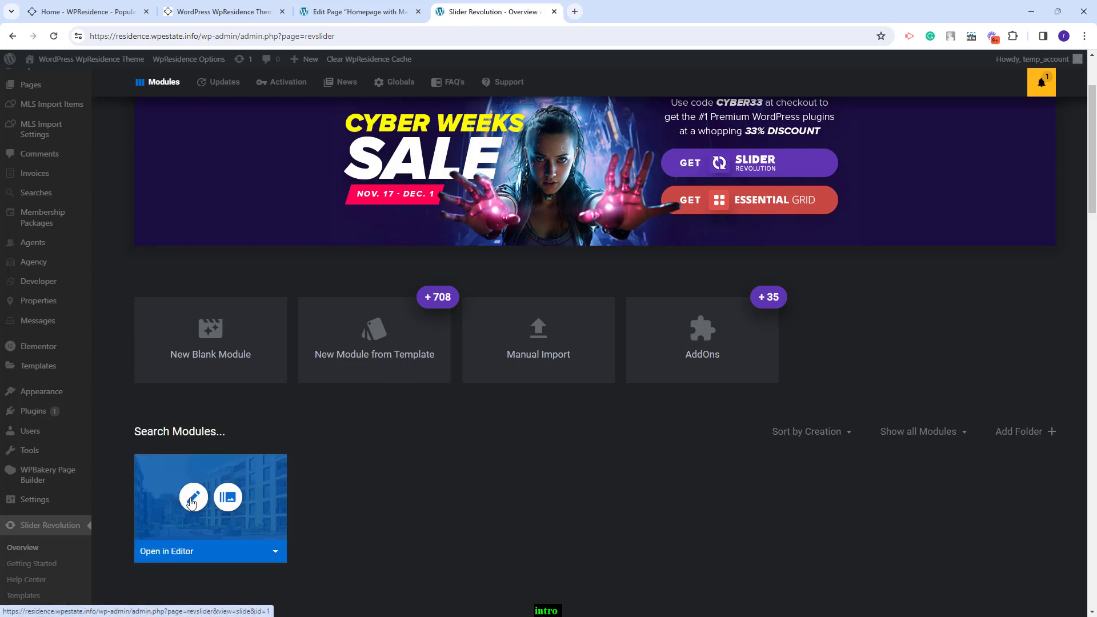
pyautogui.click(193, 497)
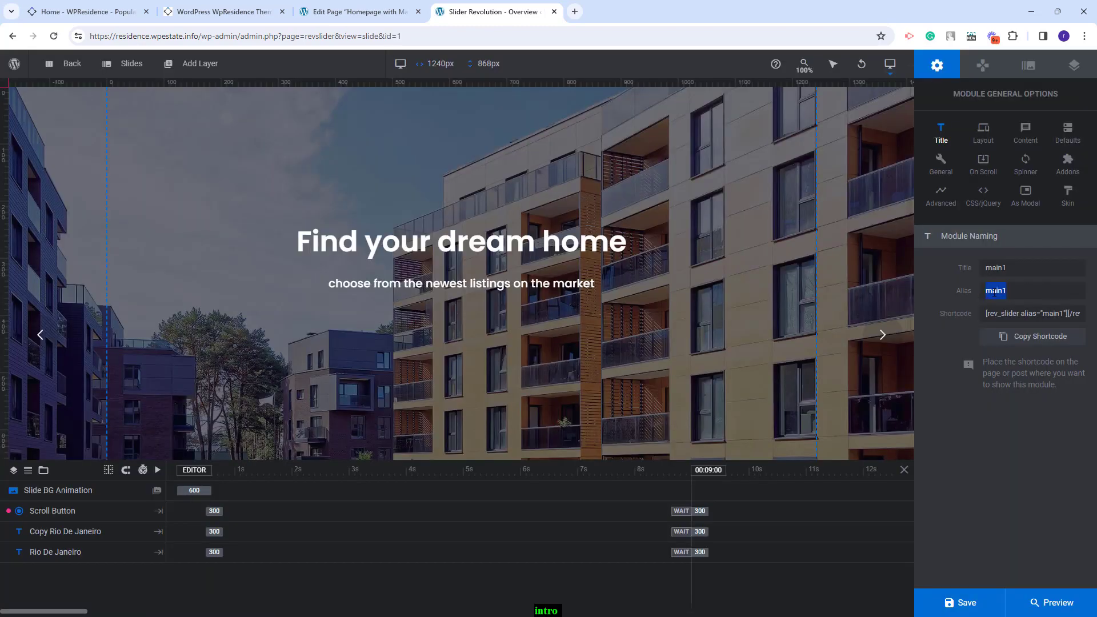
pyautogui.rightClick(994, 292)
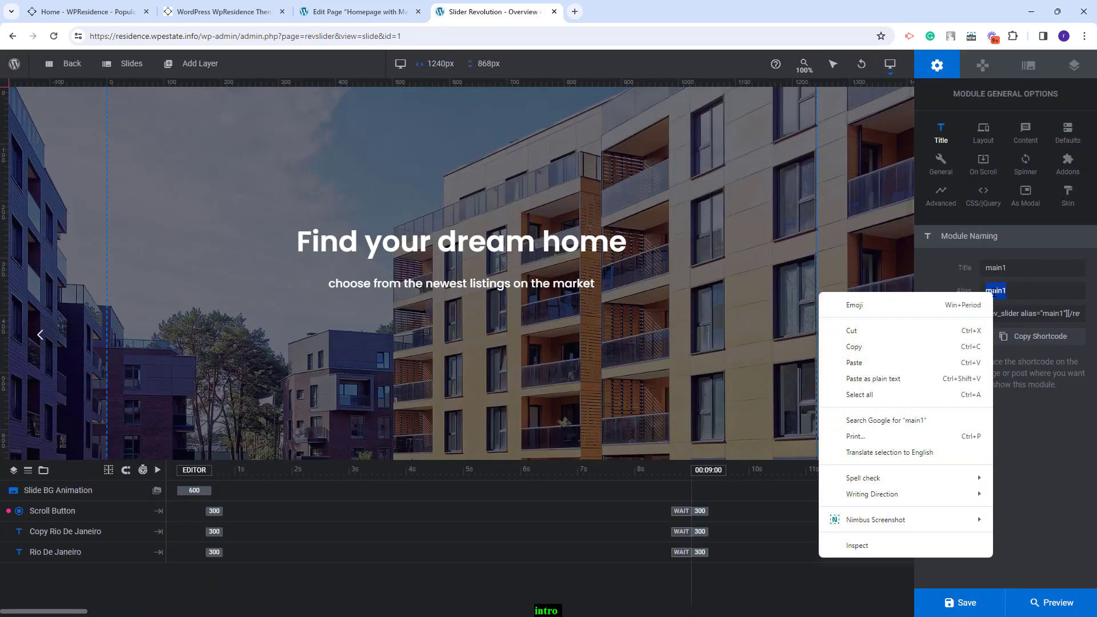
pyautogui.click(861, 347)
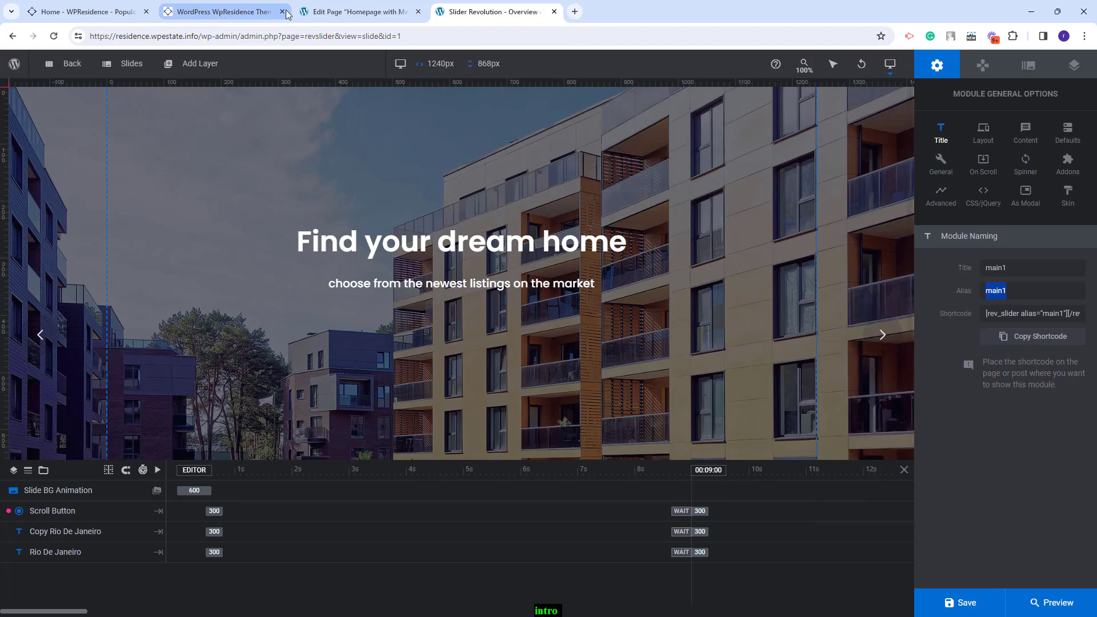
# Set the page's Revolution Slider Name to the copied alias main1, update the page, and view the slider live
pyautogui.click(318, 11)
pyautogui.rightClick(69, 522)
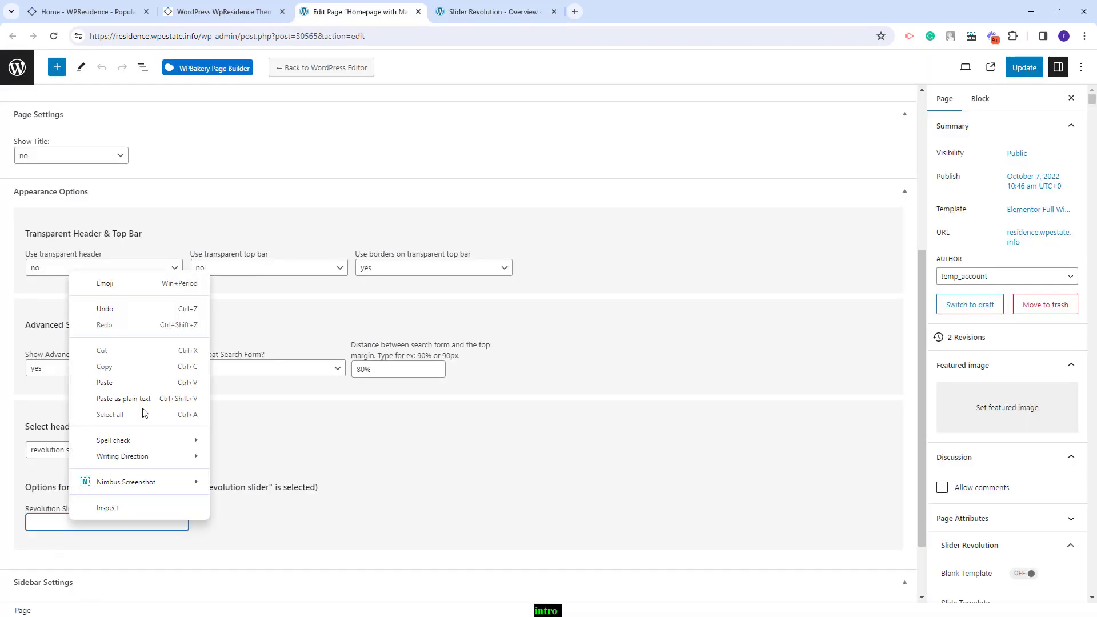
pyautogui.click(104, 383)
pyautogui.hotkey('ctrl', 's')
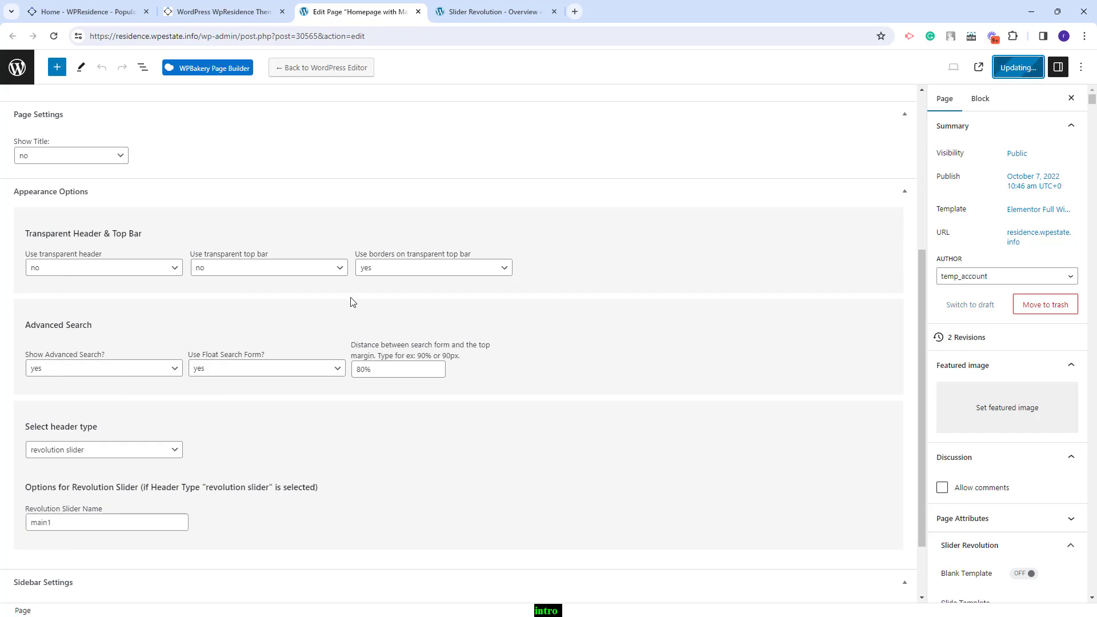
pyautogui.hotkey('ctrl', 'shift', 'Tab')
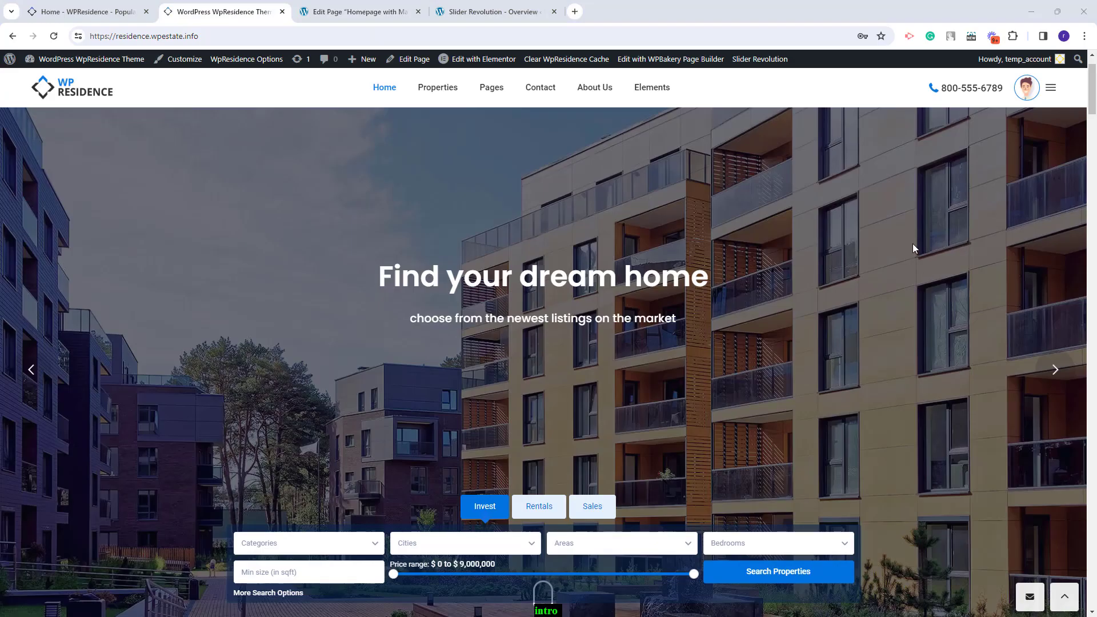
pyautogui.press('F5')
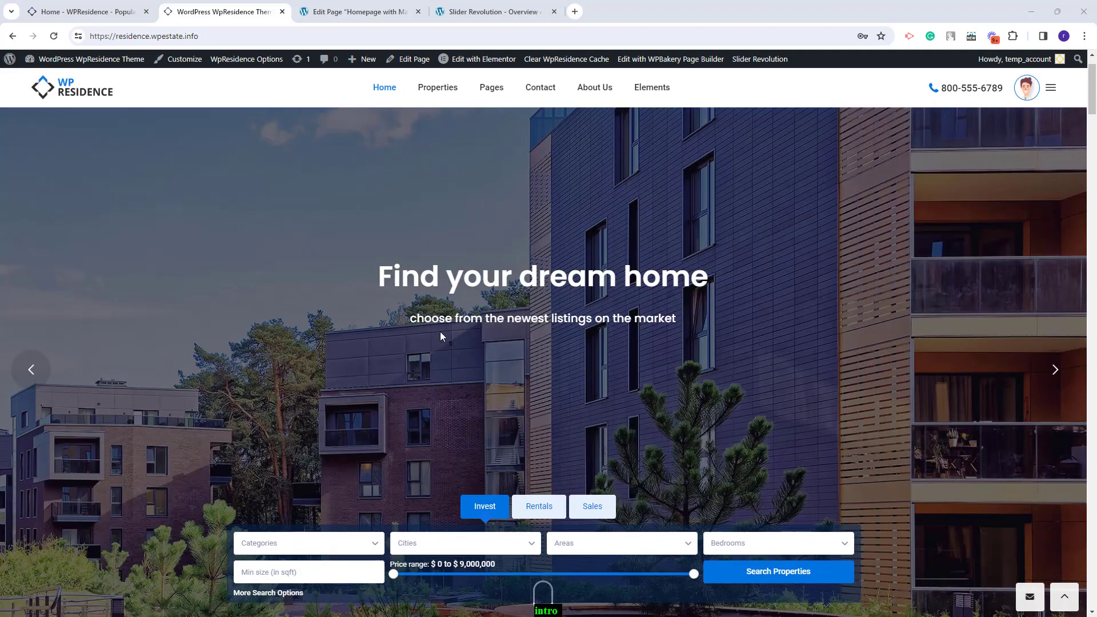
pyautogui.scroll(-1, 443, 354)
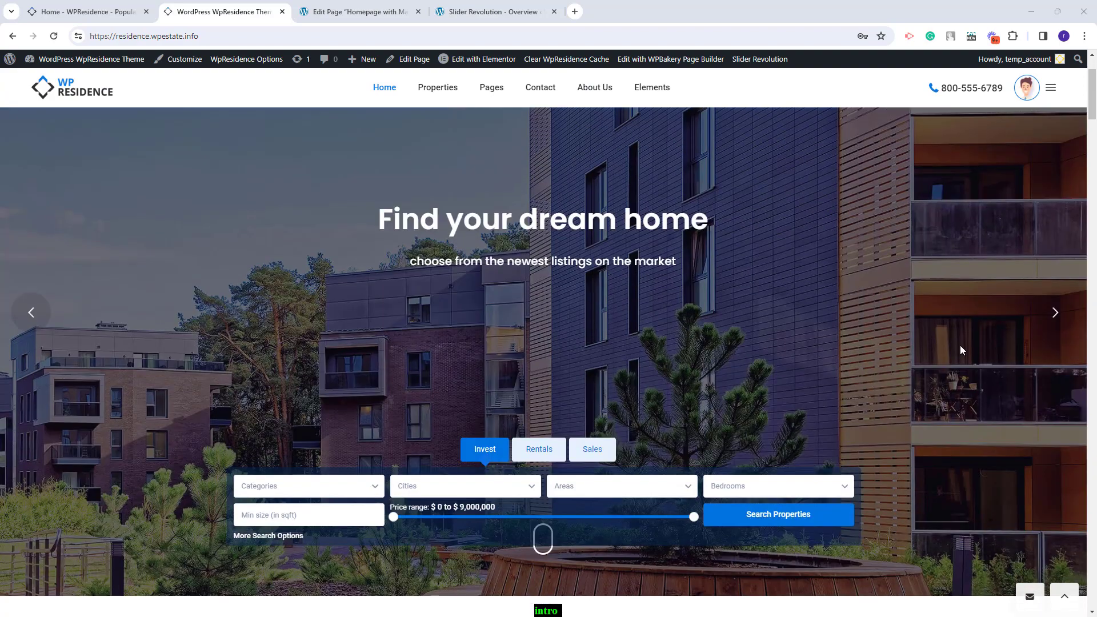
# Advance the live revolution slider, then set the homepage's header type to google map
pyautogui.click(1054, 314)
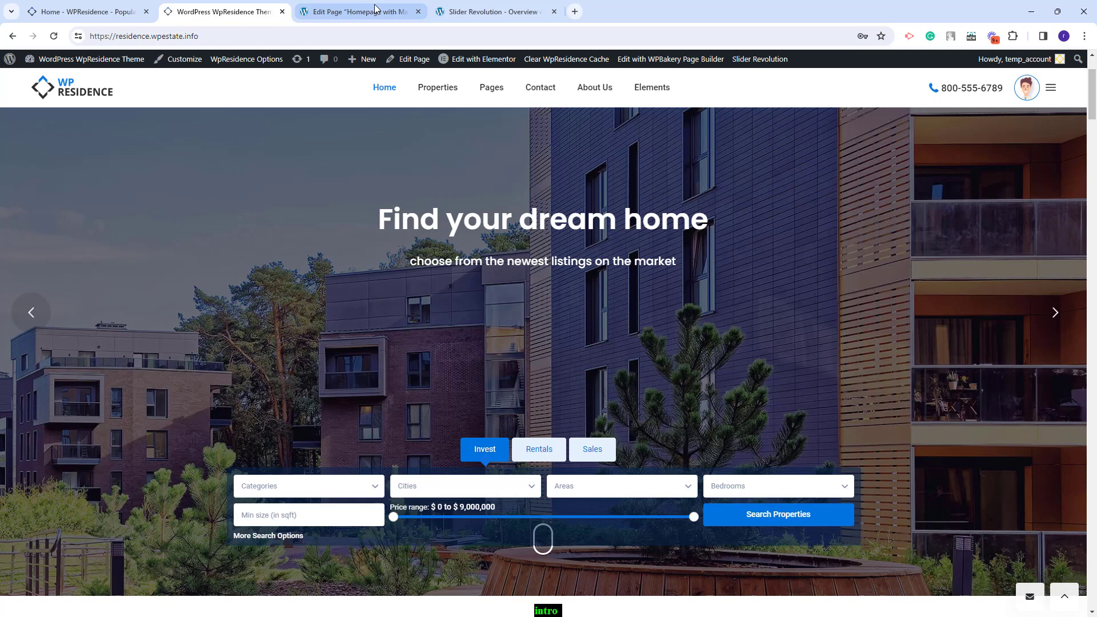
pyautogui.click(360, 12)
pyautogui.click(105, 452)
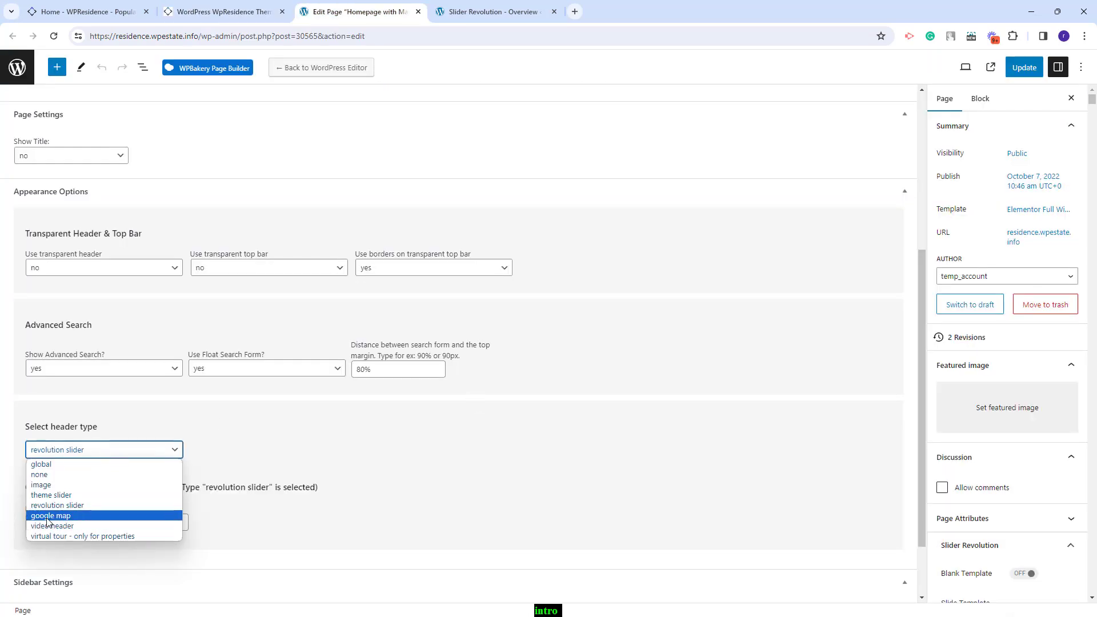
pyautogui.click(48, 516)
pyautogui.scroll(-1, 419, 433)
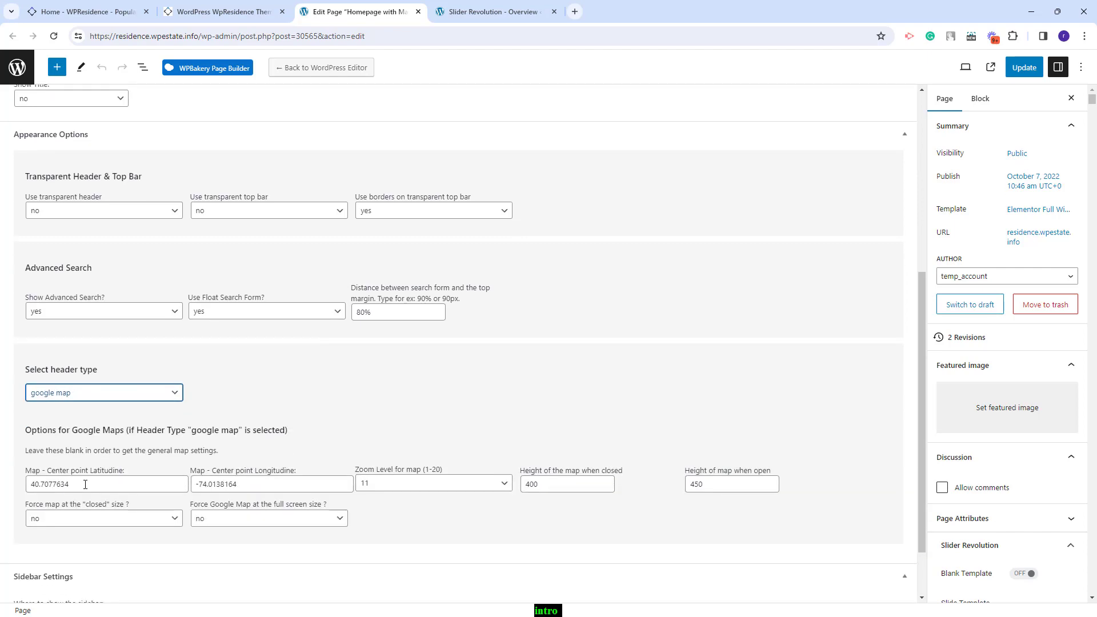
# Review the map's centre coordinates and zoom level choices, then update the page and view the map header live
pyautogui.press('Tab')
pyautogui.press('Tab')
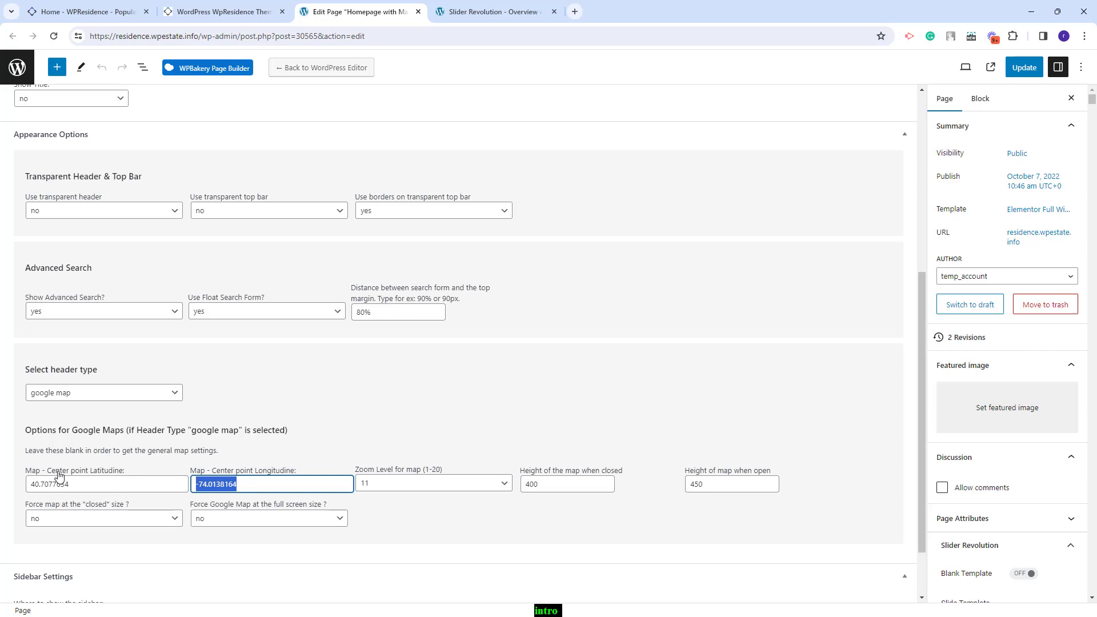
pyautogui.click(377, 486)
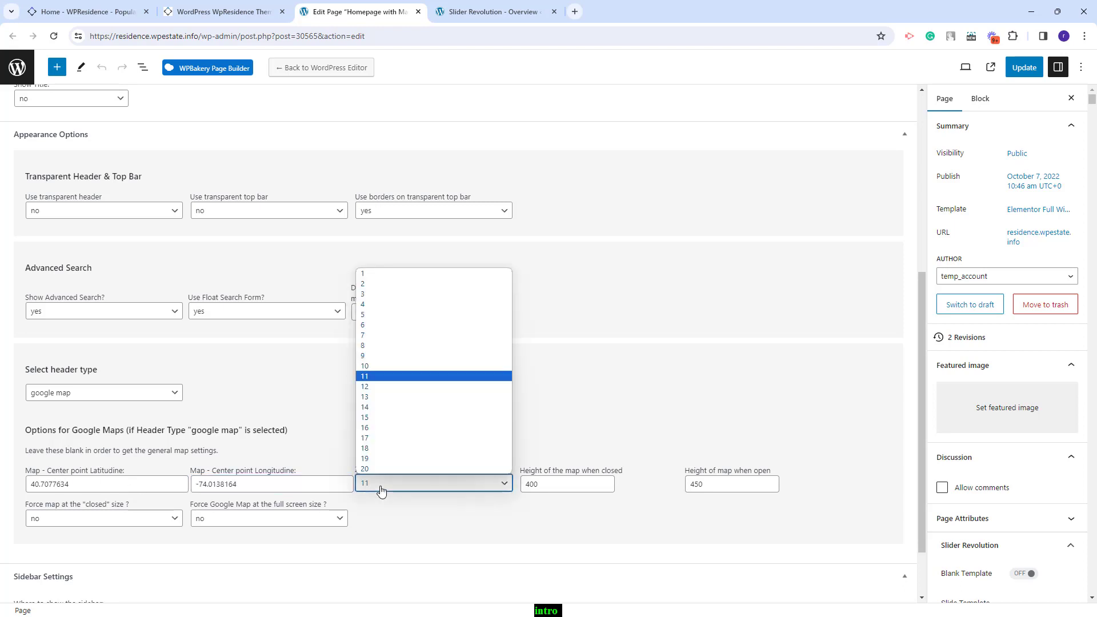
pyautogui.click(378, 486)
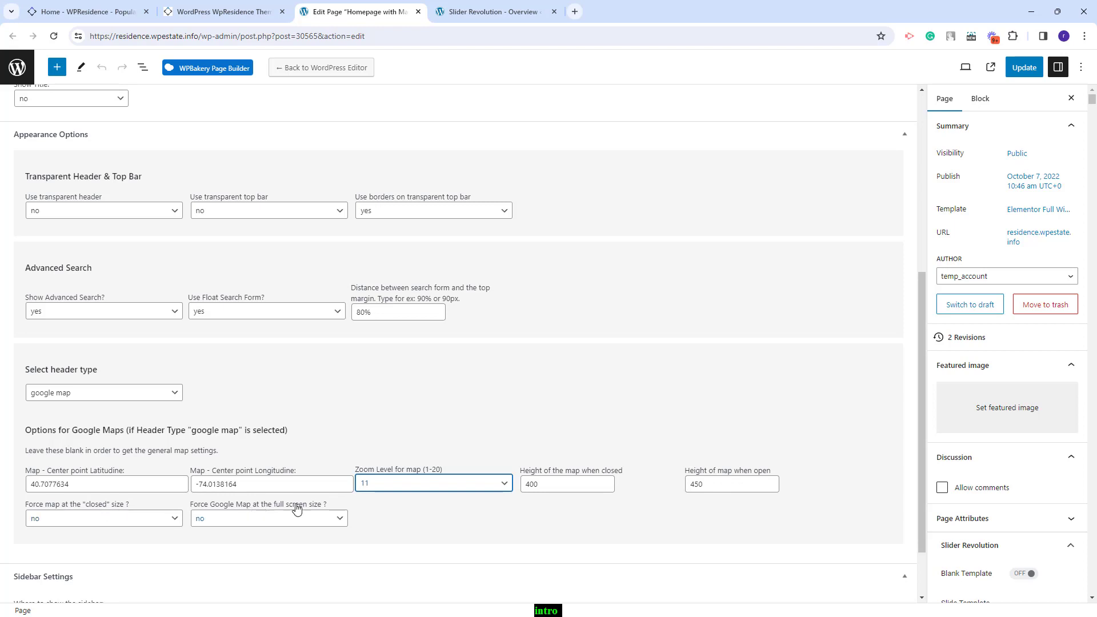
pyautogui.click(1017, 73)
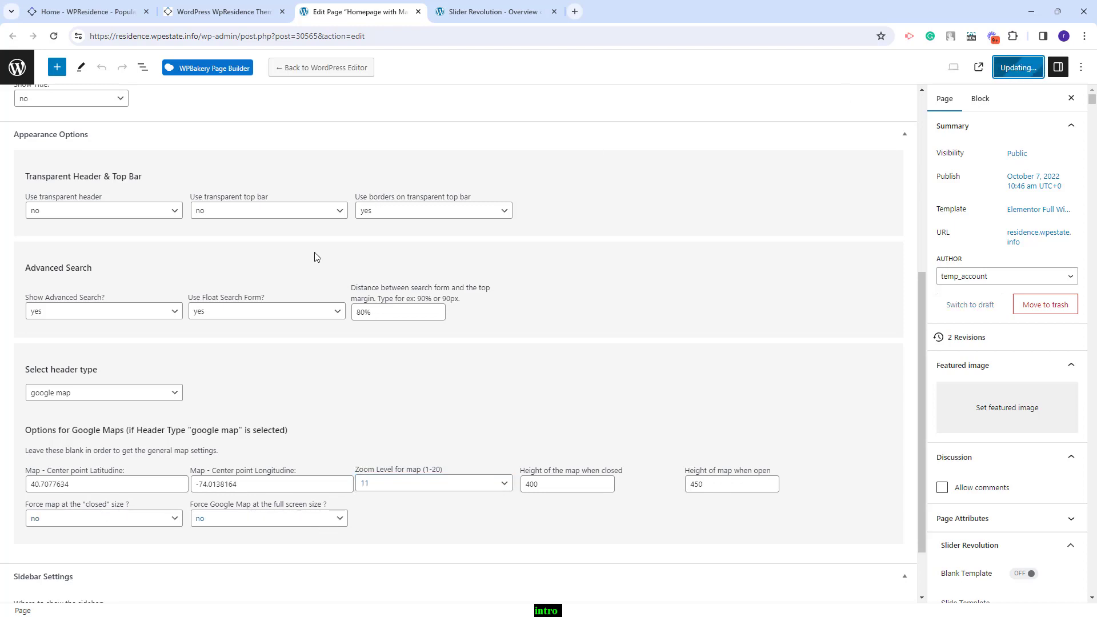
pyautogui.hotkey('ctrl', 'shift', 'Tab')
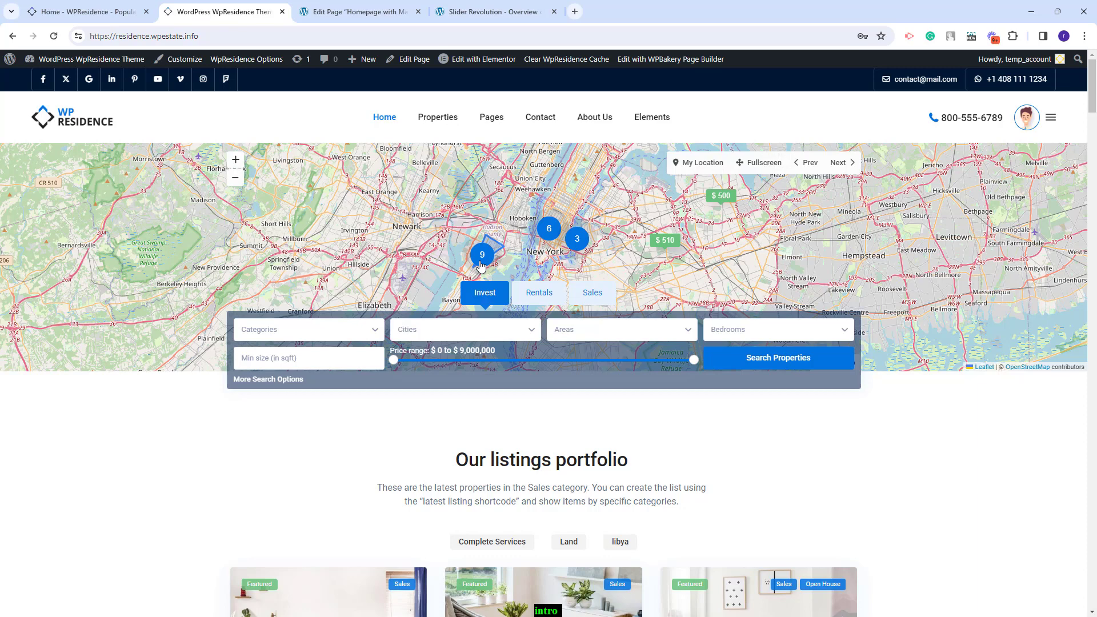
# Change the homepage's header type to video header and bring up its video options
pyautogui.click(364, 12)
pyautogui.click(81, 394)
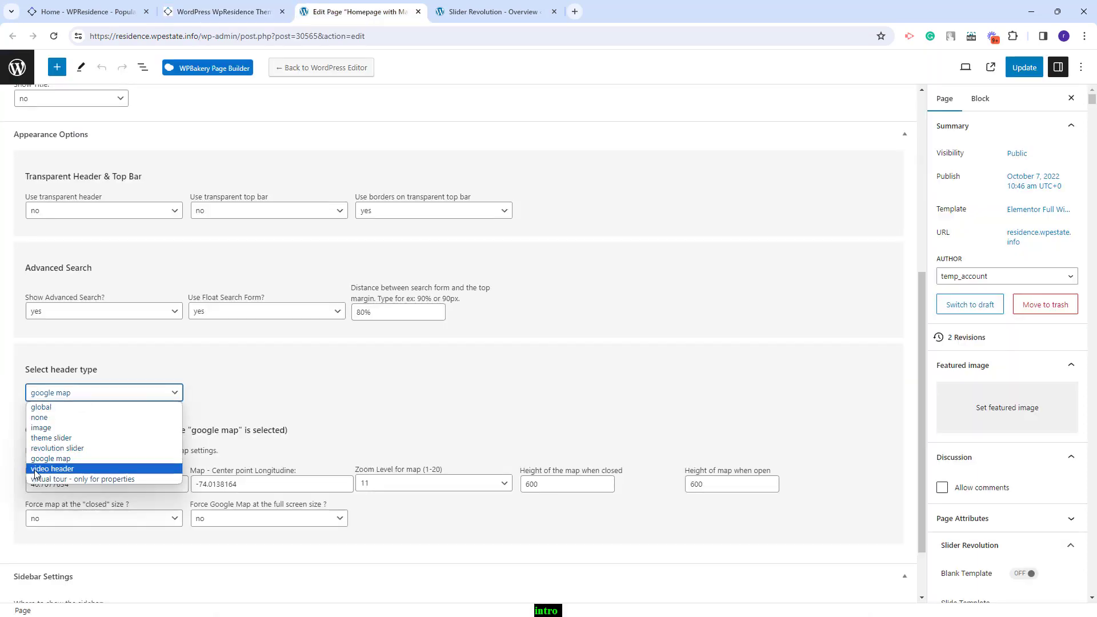
pyautogui.click(51, 469)
pyautogui.scroll(-2, 350, 443)
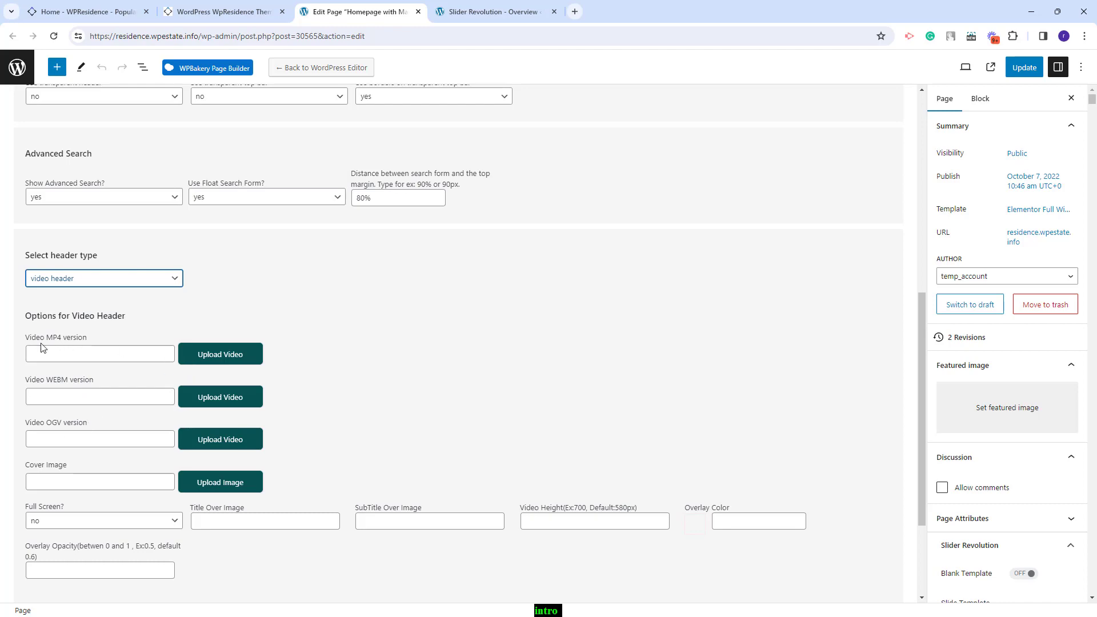
# Upload the Pexels-Videos-2564 file and insert it as the video header's MP4 version
pyautogui.click(216, 356)
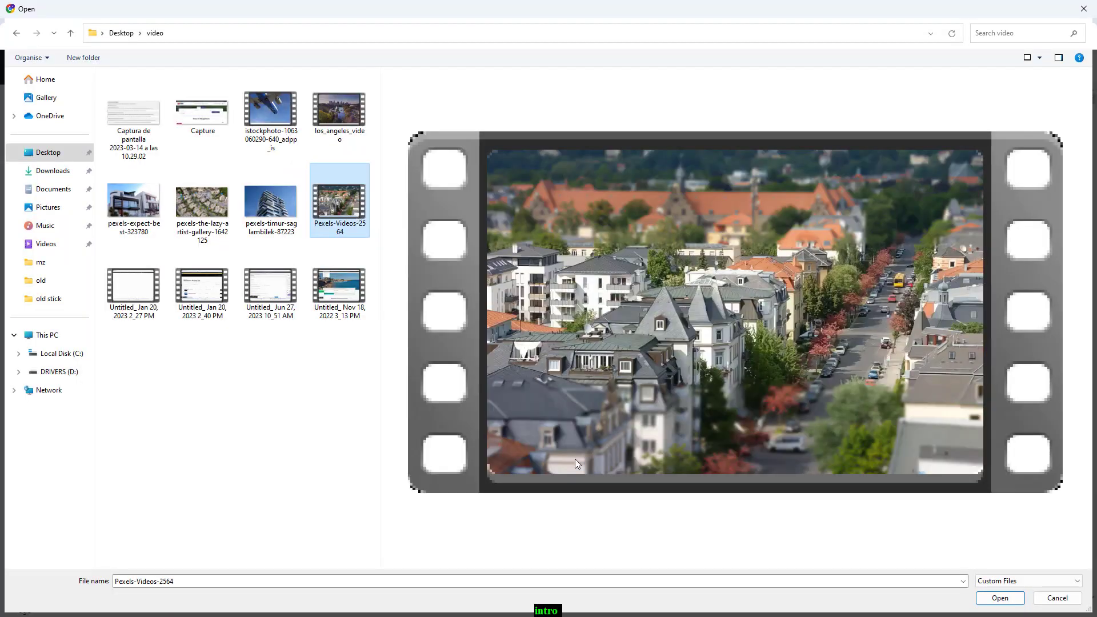
pyautogui.click(996, 595)
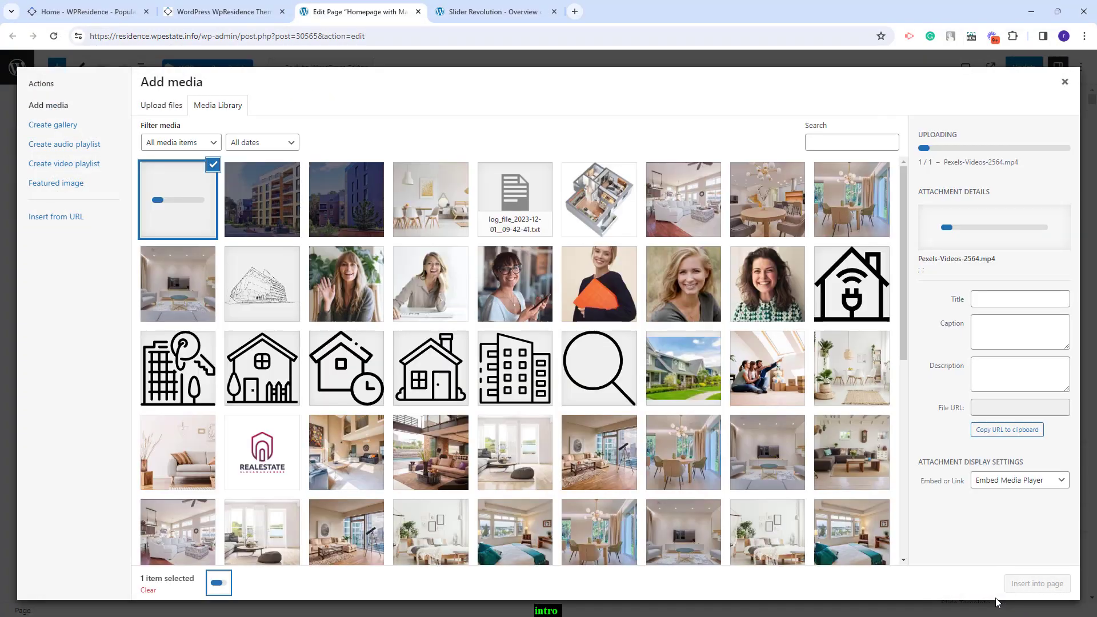
pyautogui.click(1037, 583)
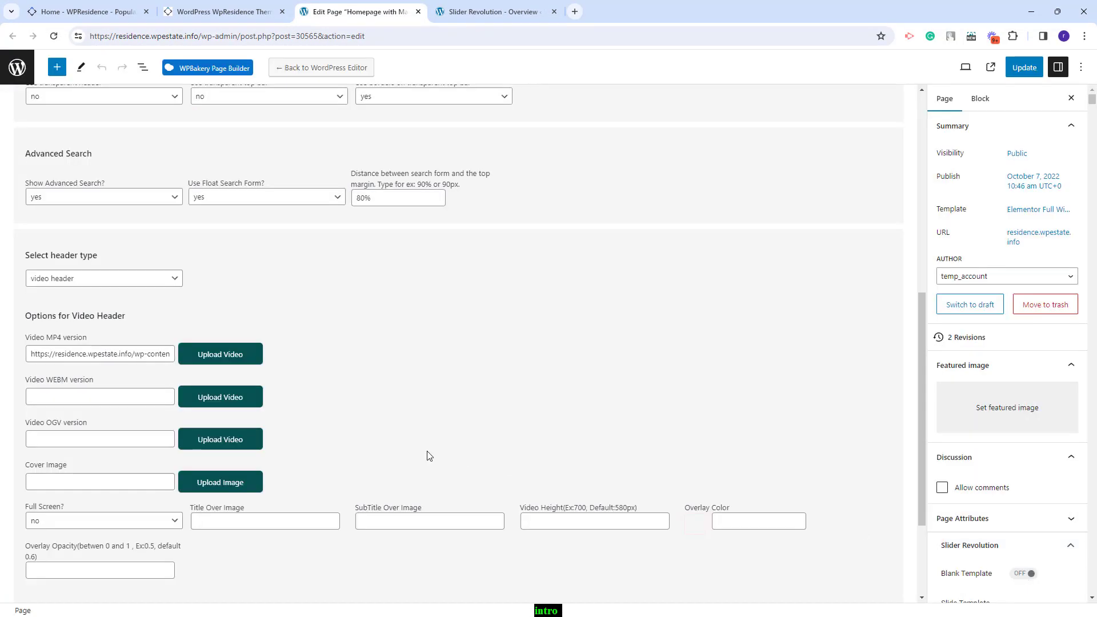
# Keep full screen at no, title the video Find Your Home, add the dream house subtitle, set height 800, update and view live
pyautogui.click(48, 526)
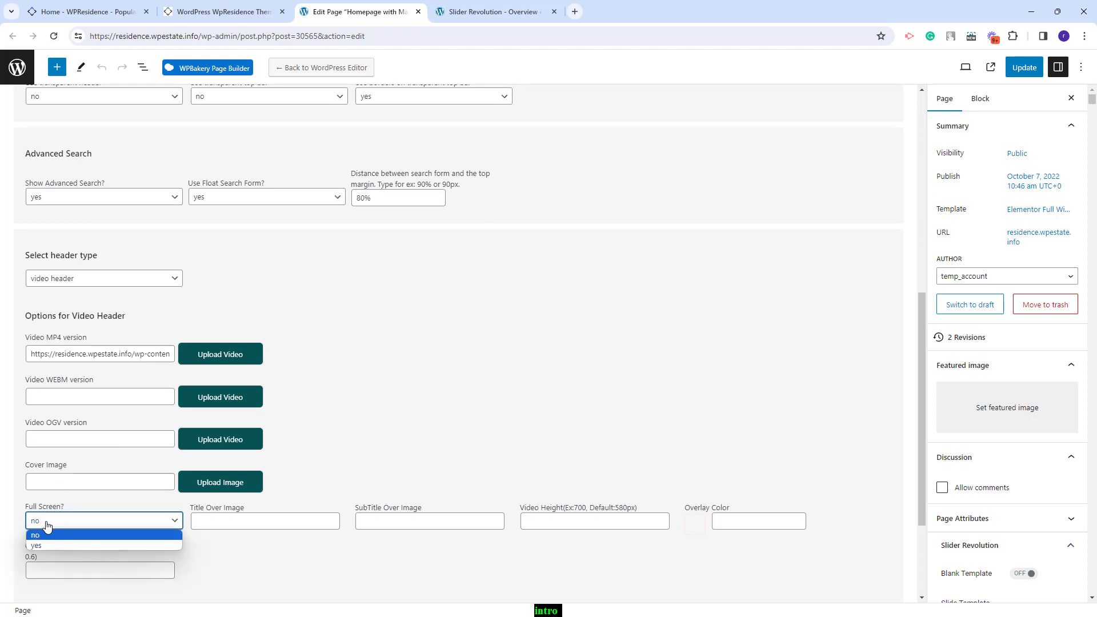
pyautogui.click(238, 569)
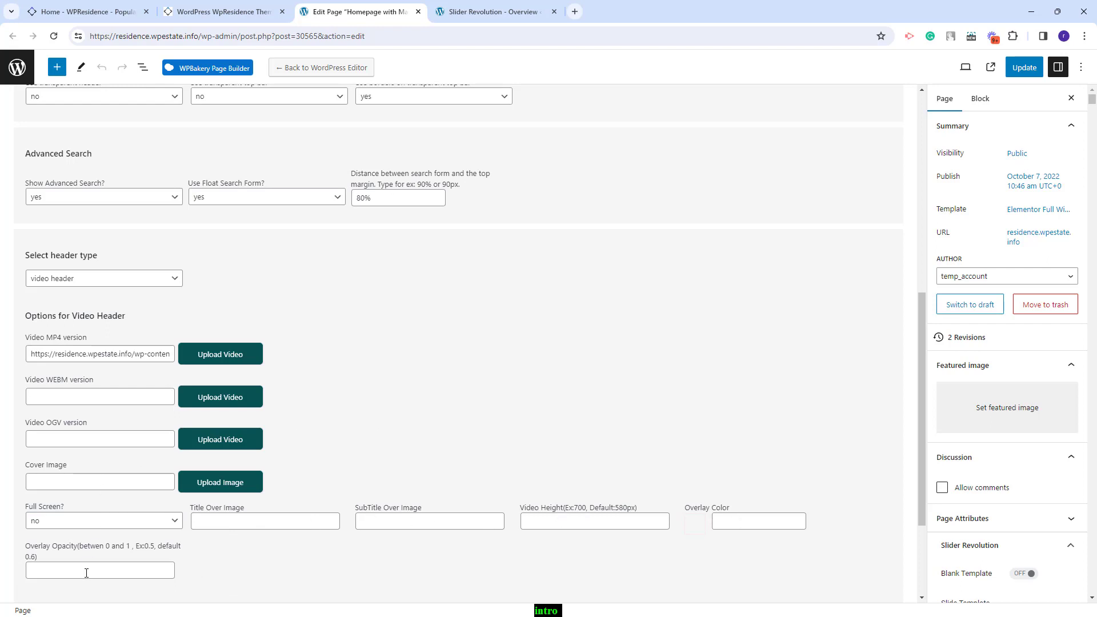
pyautogui.click(237, 521)
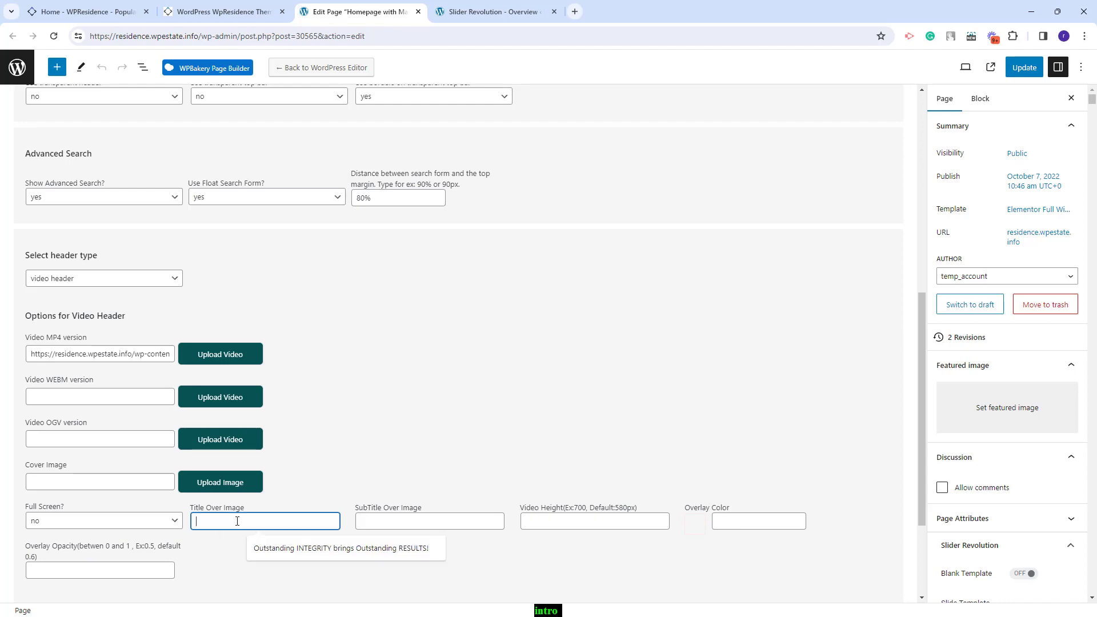
pyautogui.click(223, 11)
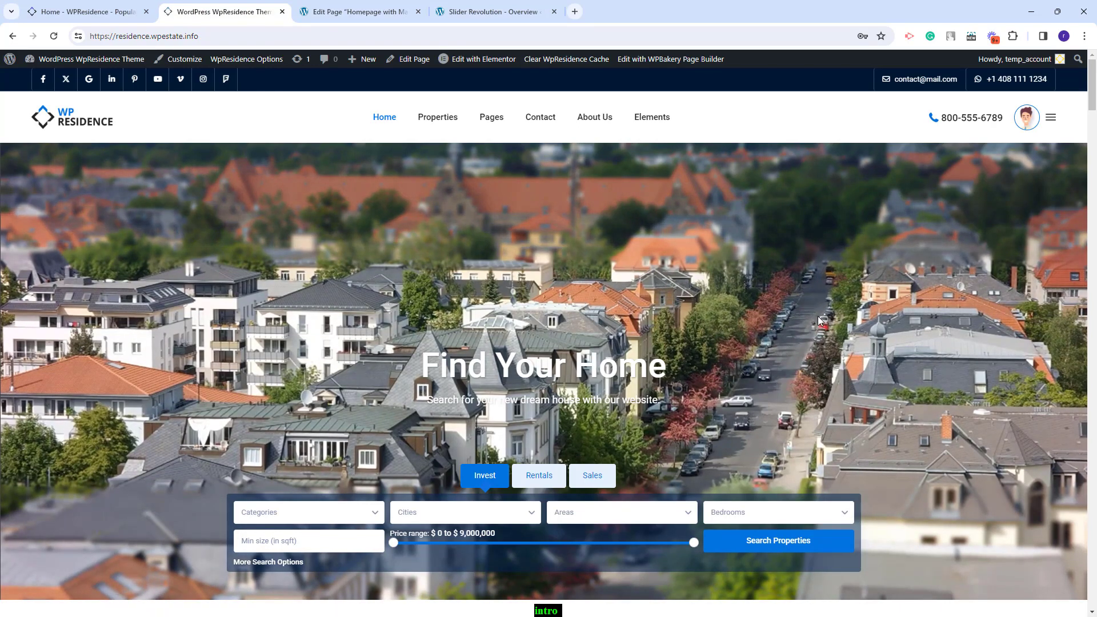
# Open the Property Multi Image Slider property for editing and set its header type to virtual tour - only for properties
pyautogui.hotkey('ctrl', 'Tab')
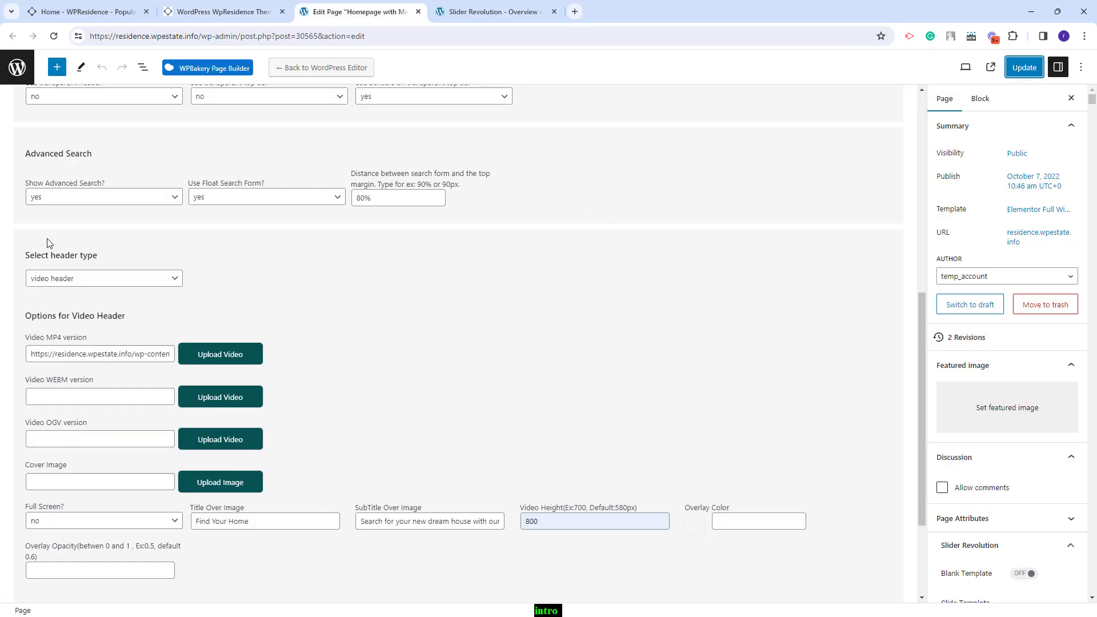
pyautogui.click(63, 278)
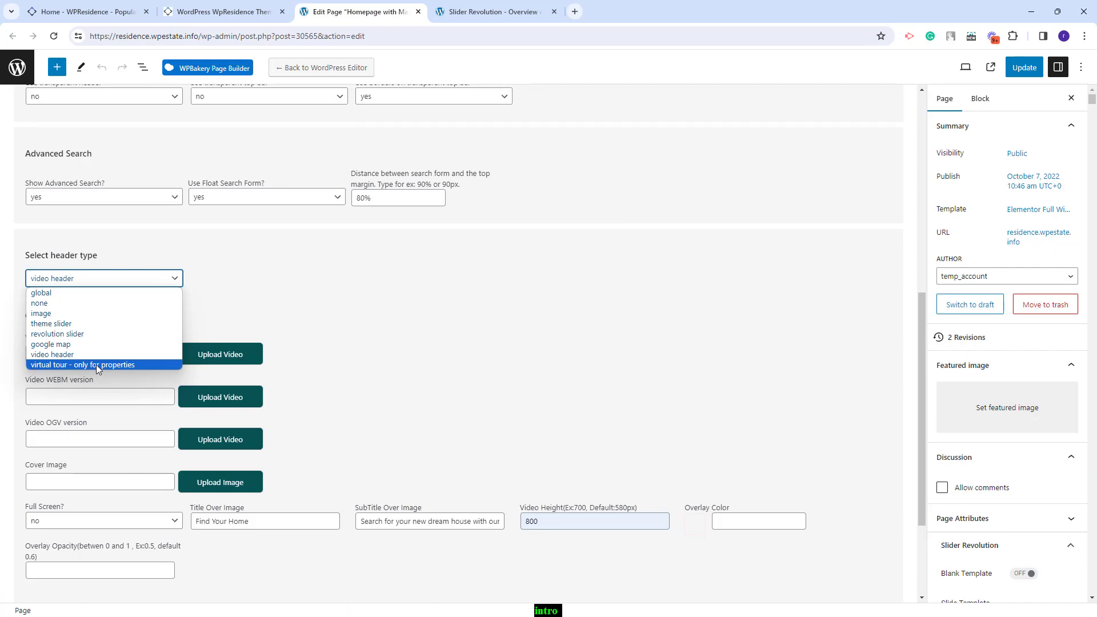
pyautogui.click(262, 8)
pyautogui.scroll(-6, 725, 305)
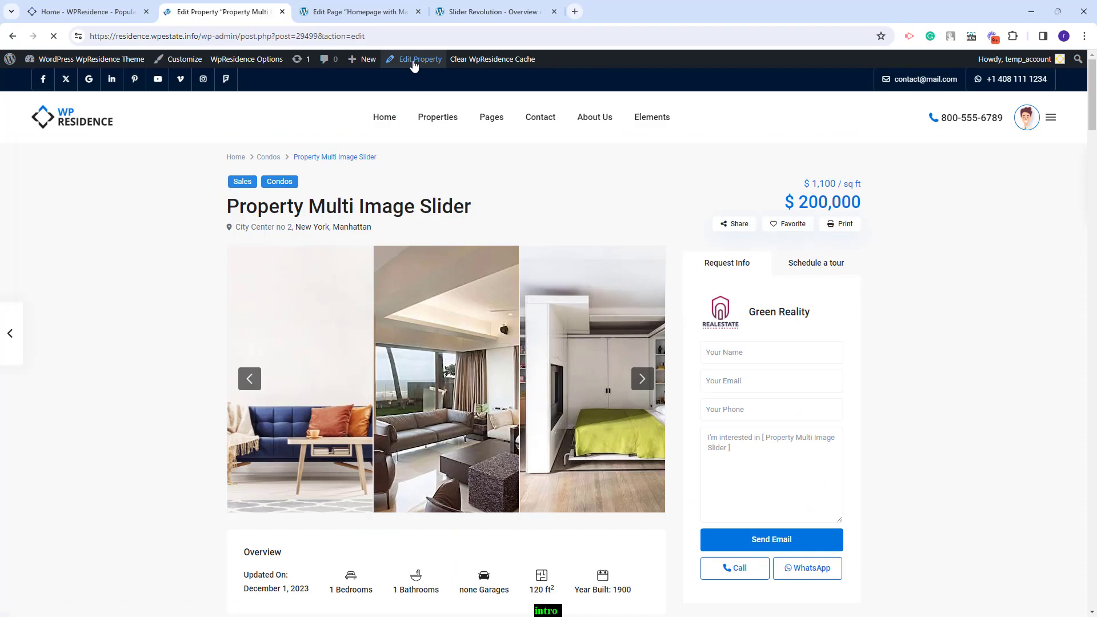
pyautogui.scroll(-10, 482, 260)
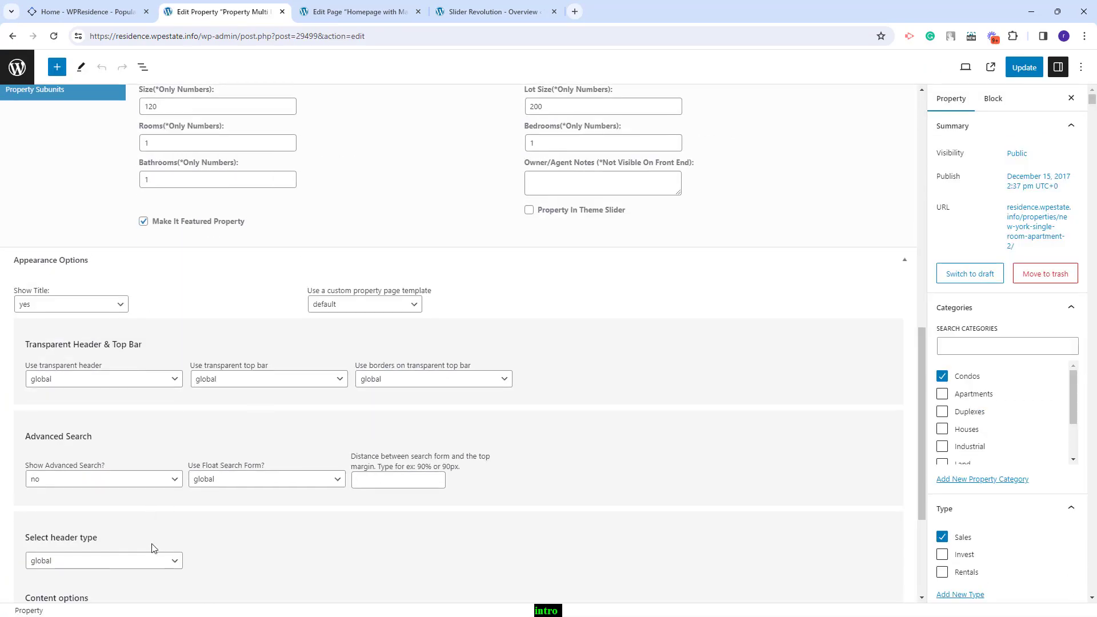
pyautogui.click(113, 556)
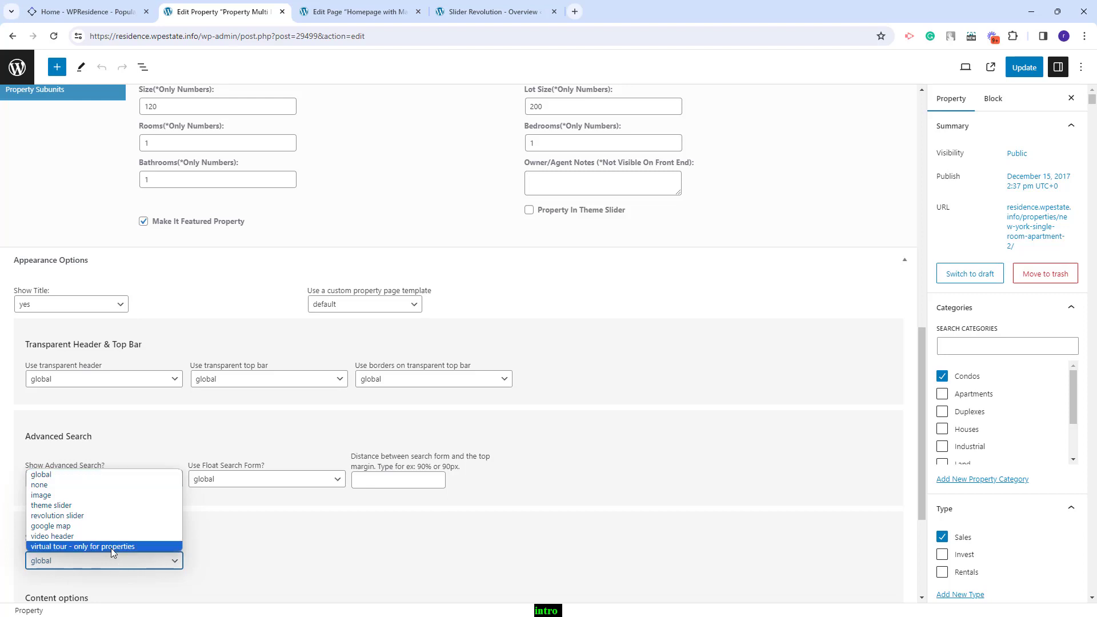
pyautogui.click(111, 547)
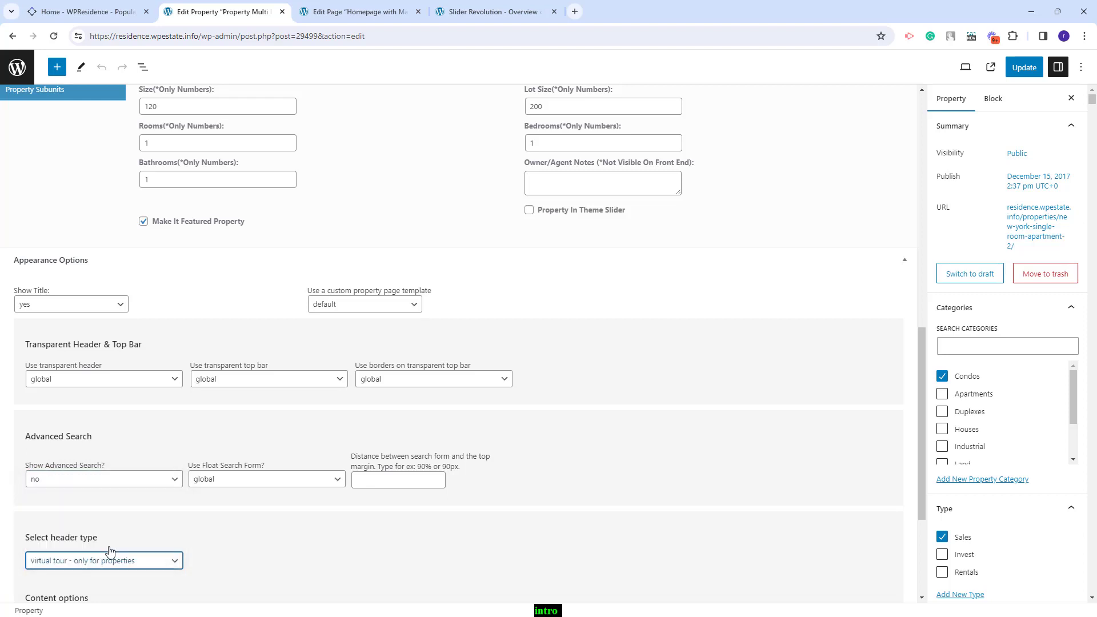
# Paste the Matterport iframe code into the property's Virtual Tour media field and update the property
pyautogui.scroll(2, 727, 467)
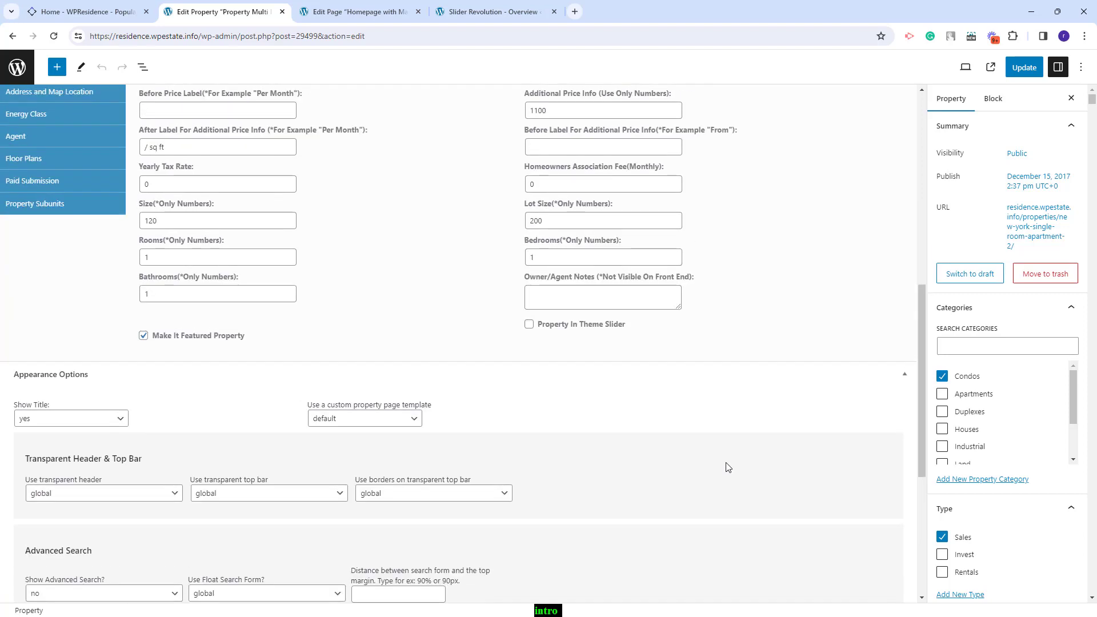
pyautogui.scroll(2, 728, 467)
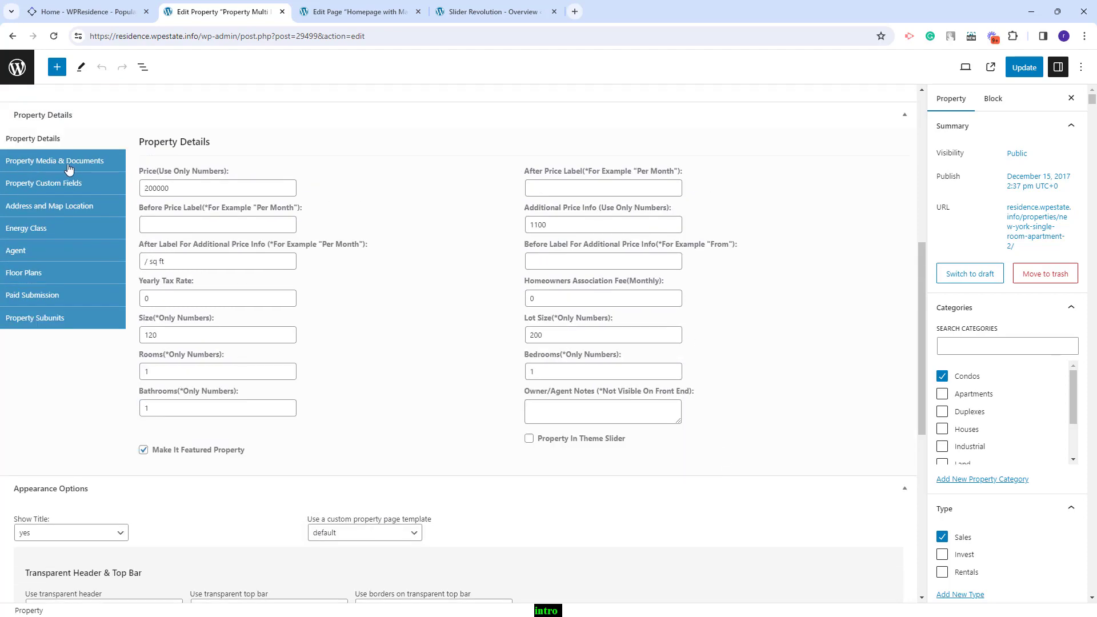
pyautogui.click(80, 166)
pyautogui.click(150, 429)
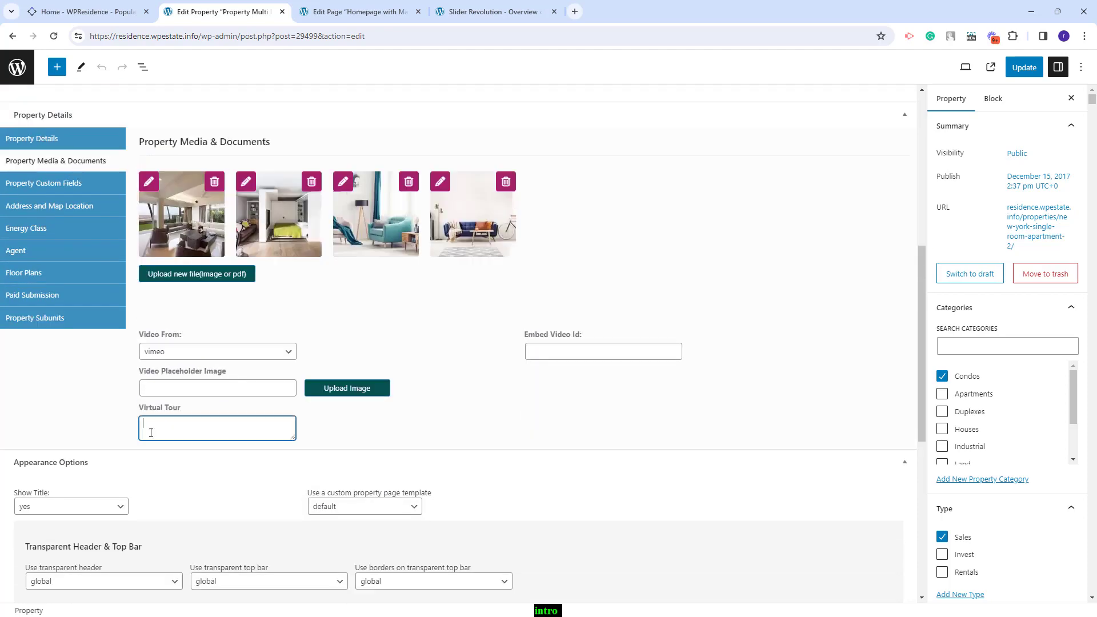
pyautogui.rightClick(150, 430)
pyautogui.click(185, 300)
pyautogui.moveTo(293, 438); pyautogui.dragTo(294, 464)
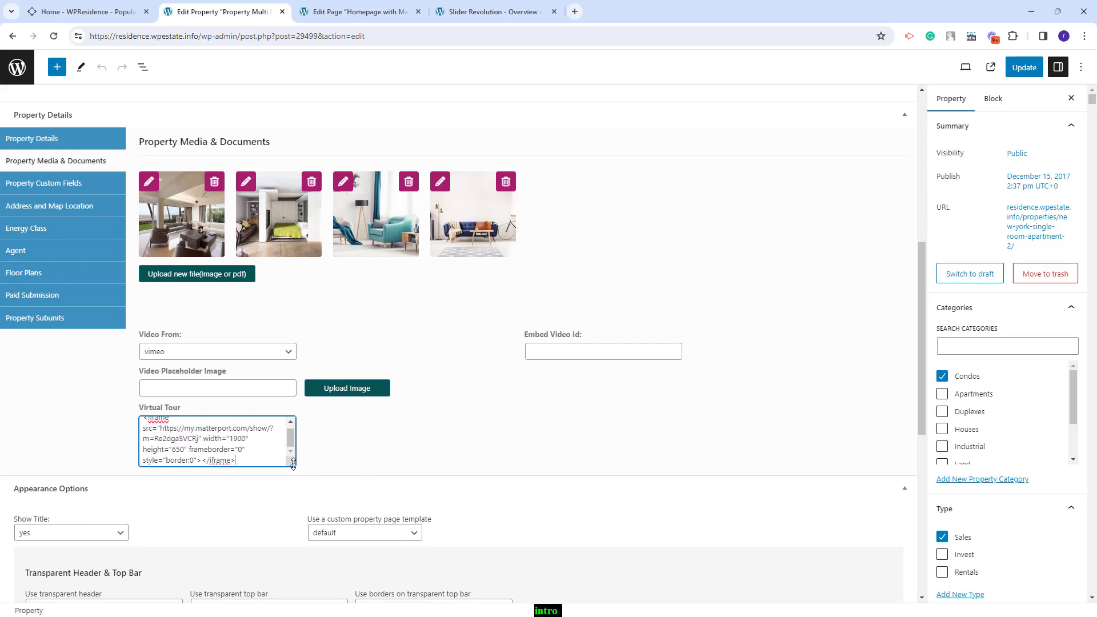
pyautogui.hotkey('ctrl', 's')
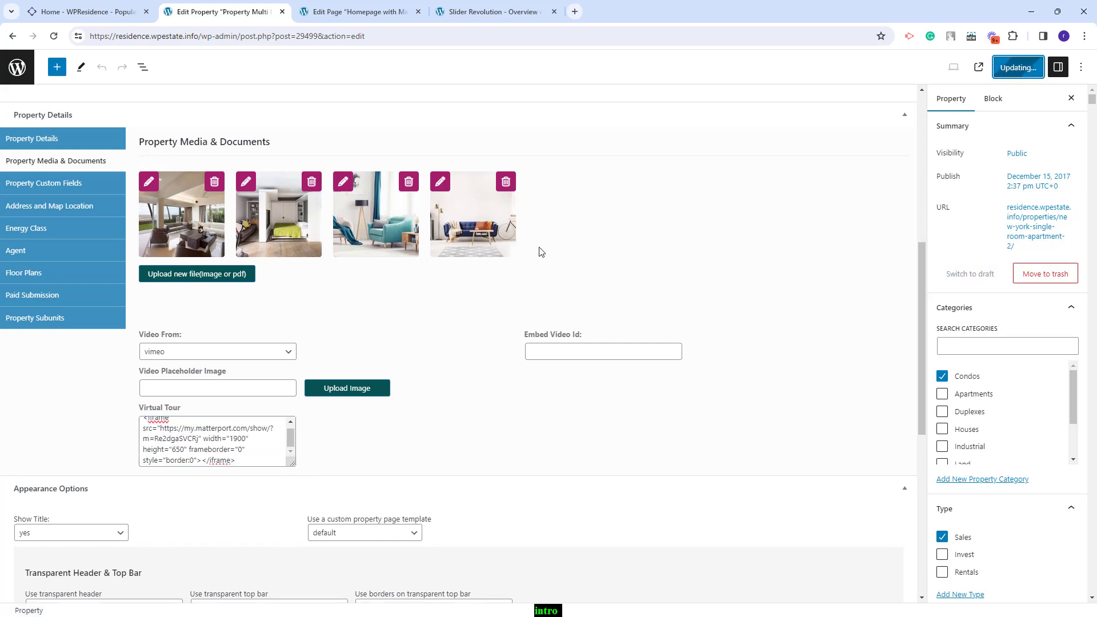
# View the updated property's virtual tour header live in a new tab, then close that tab
pyautogui.rightClick(112, 582)
pyautogui.click(170, 445)
pyautogui.hotkey('ctrl', 'Tab')
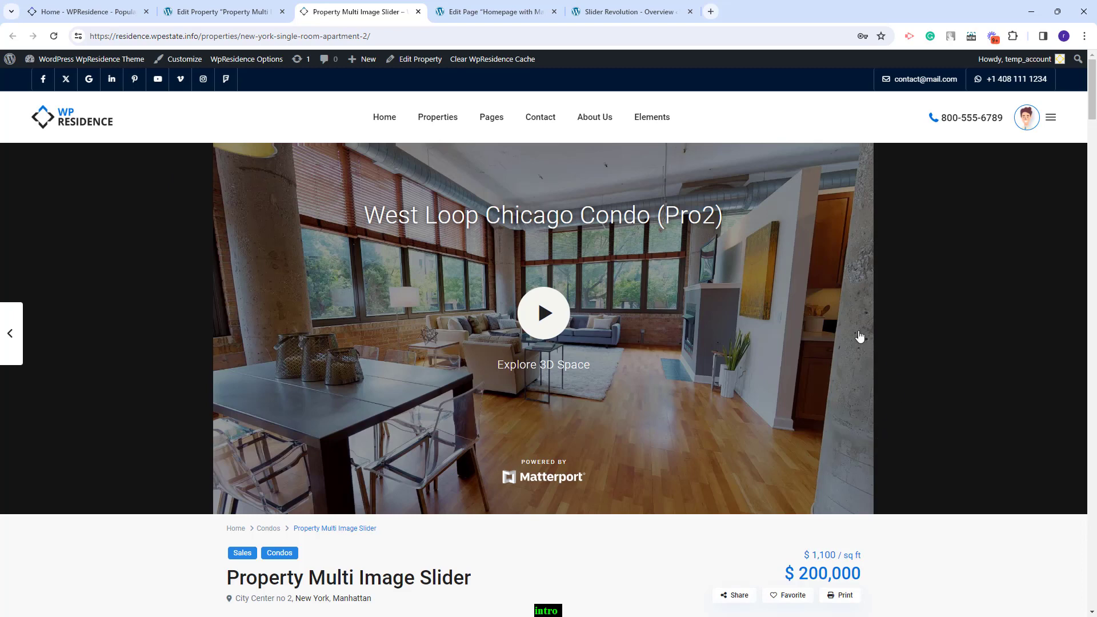
pyautogui.hotkey('ctrl', 'w')
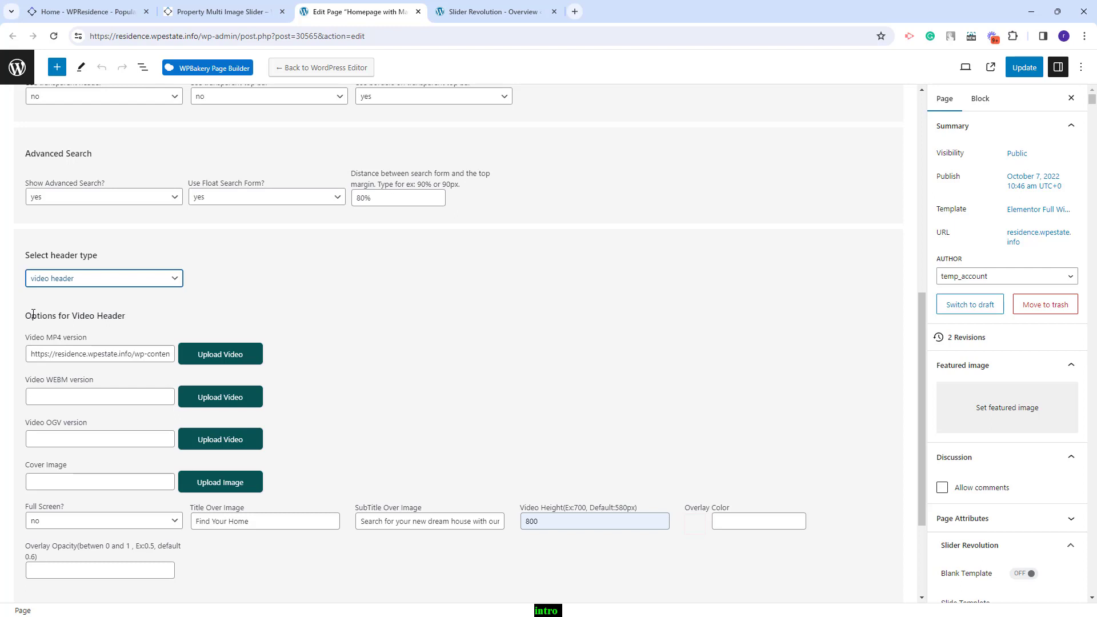
# Review the homepage's header type choices and its Show Advanced Search setting
pyautogui.click(152, 277)
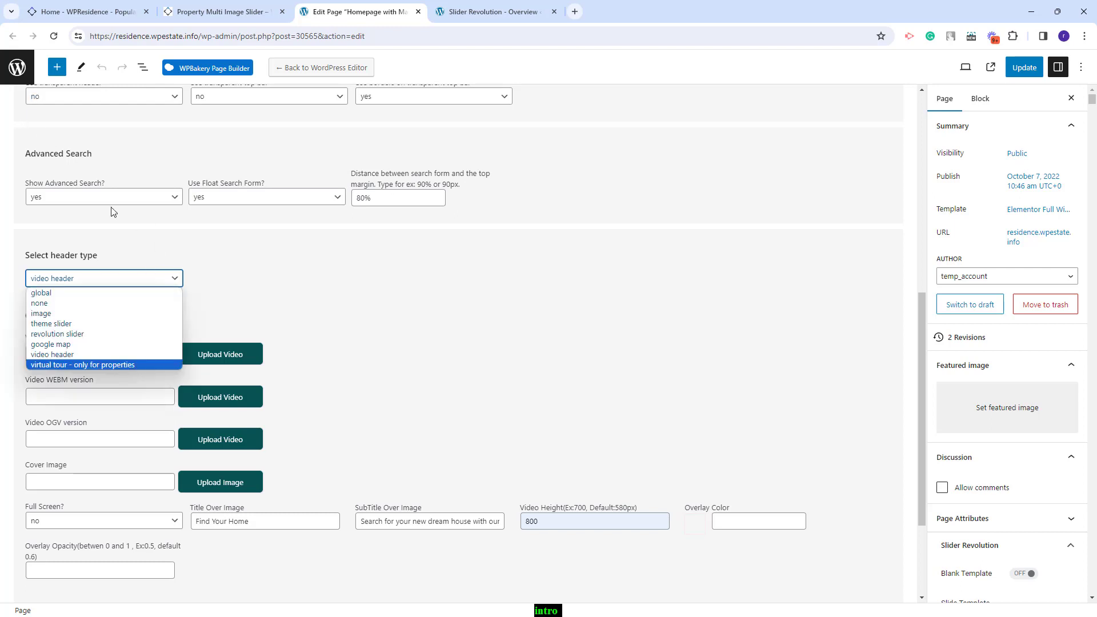
pyautogui.click(111, 202)
pyautogui.click(110, 205)
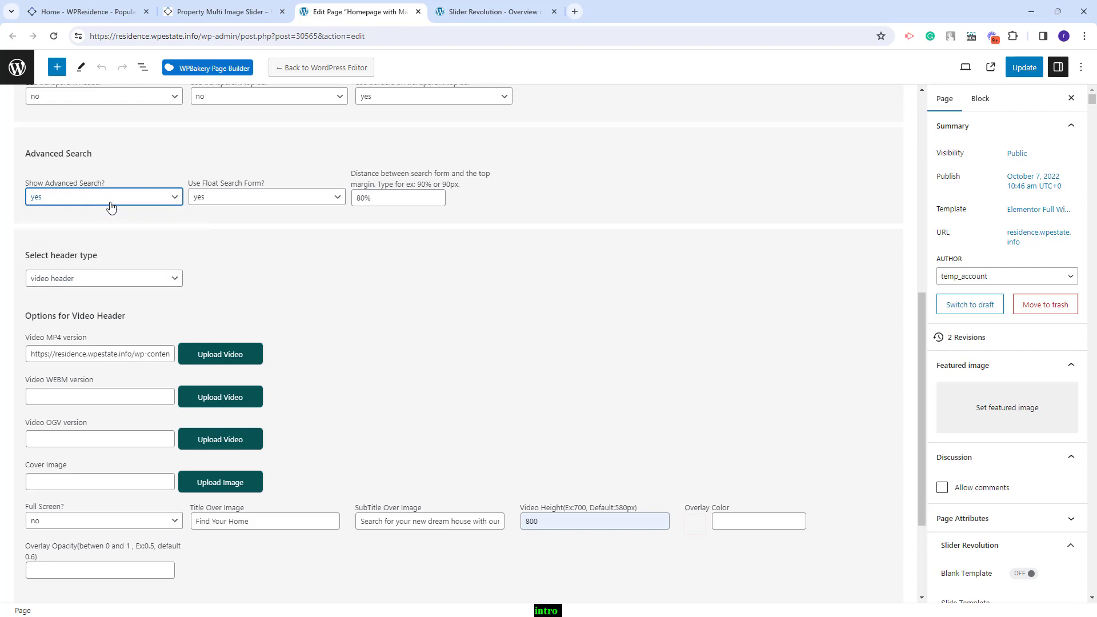
# Go to the WordPress dashboard and open the Advanced Search Form settings in WpResidence Options
pyautogui.click(501, 15)
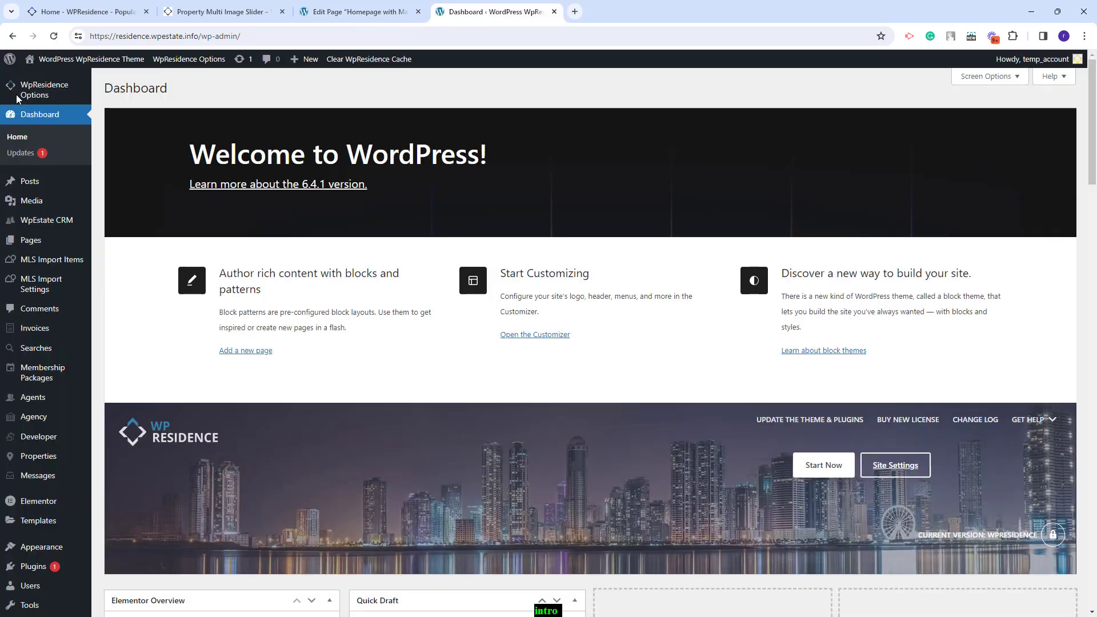
pyautogui.moveTo(43, 90)
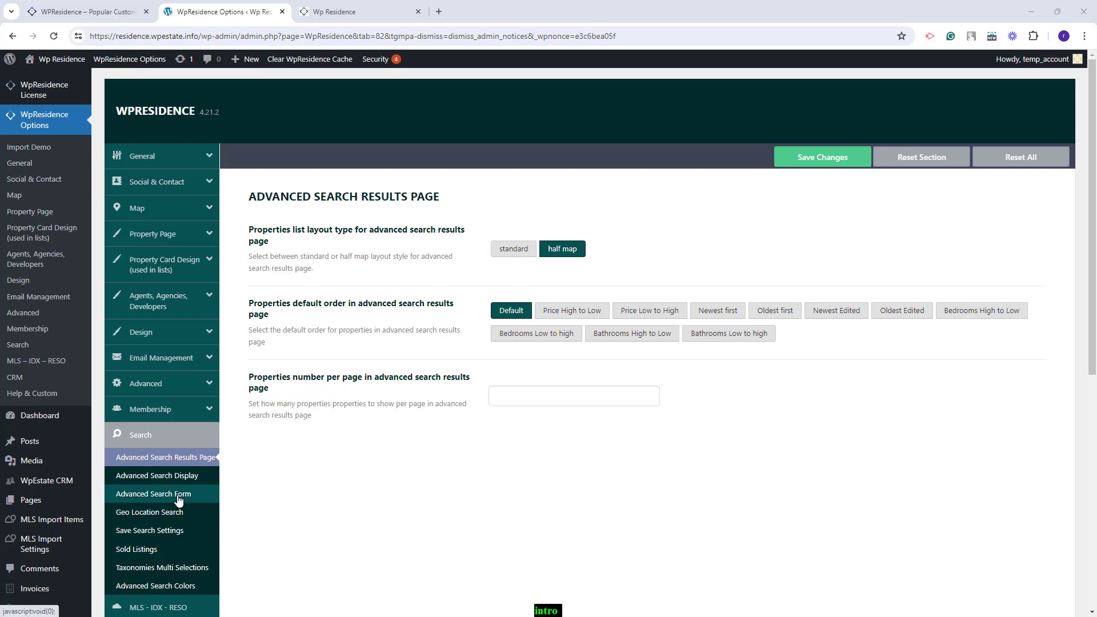
pyautogui.click(180, 499)
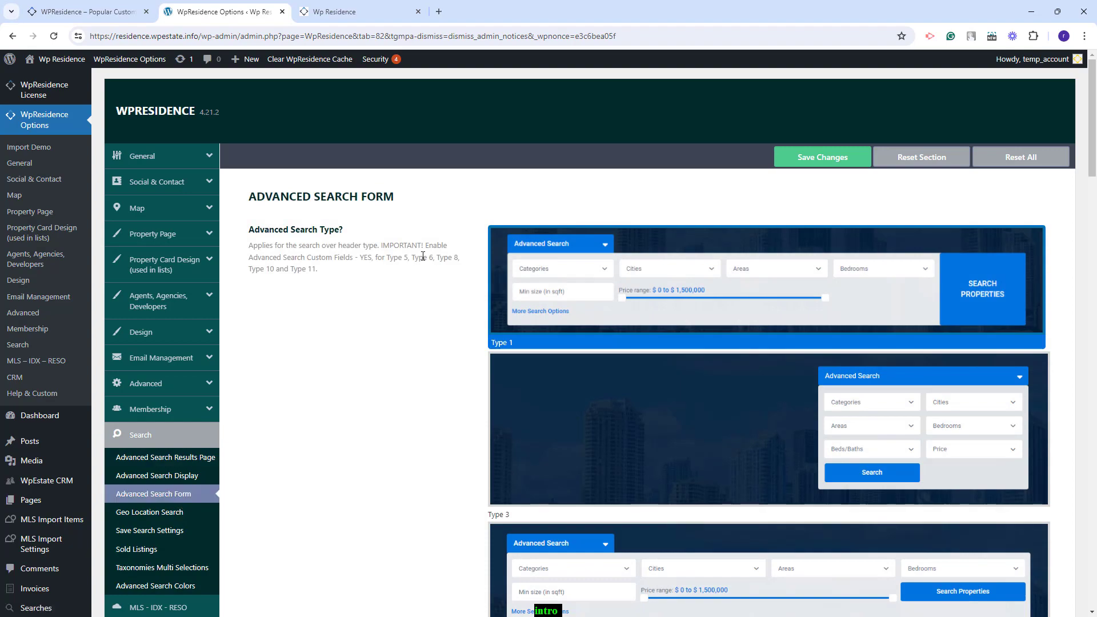
# Review the Advanced Search Form options, its custom fields setup, the Taxonomies Multi Selections settings and the Advanced Search Colors
pyautogui.scroll(-20, 423, 256)
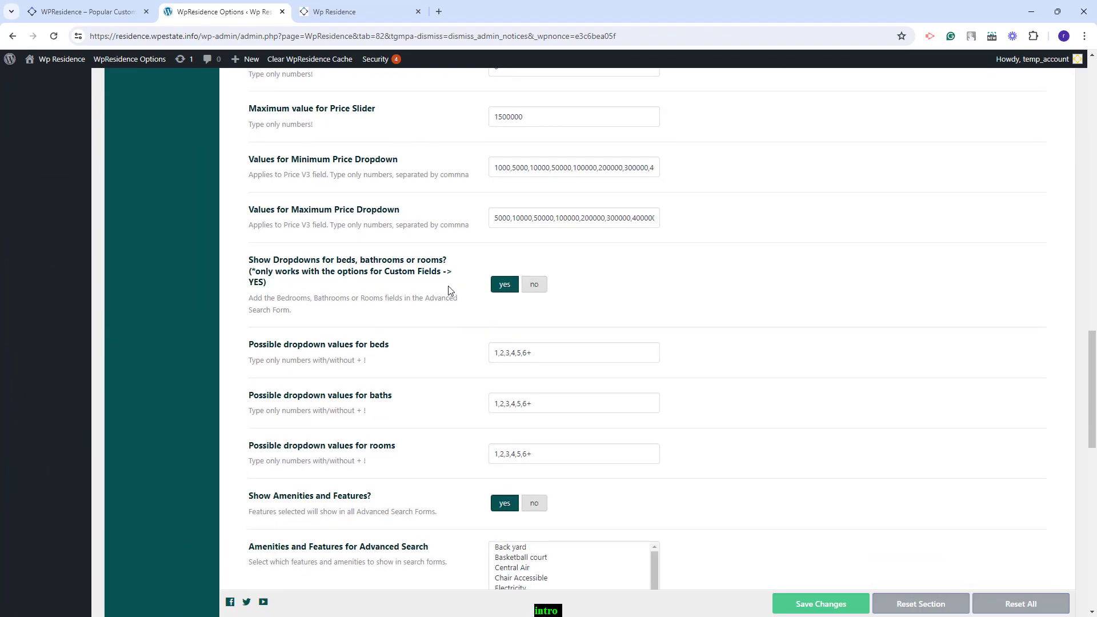
pyautogui.scroll(-12, 449, 291)
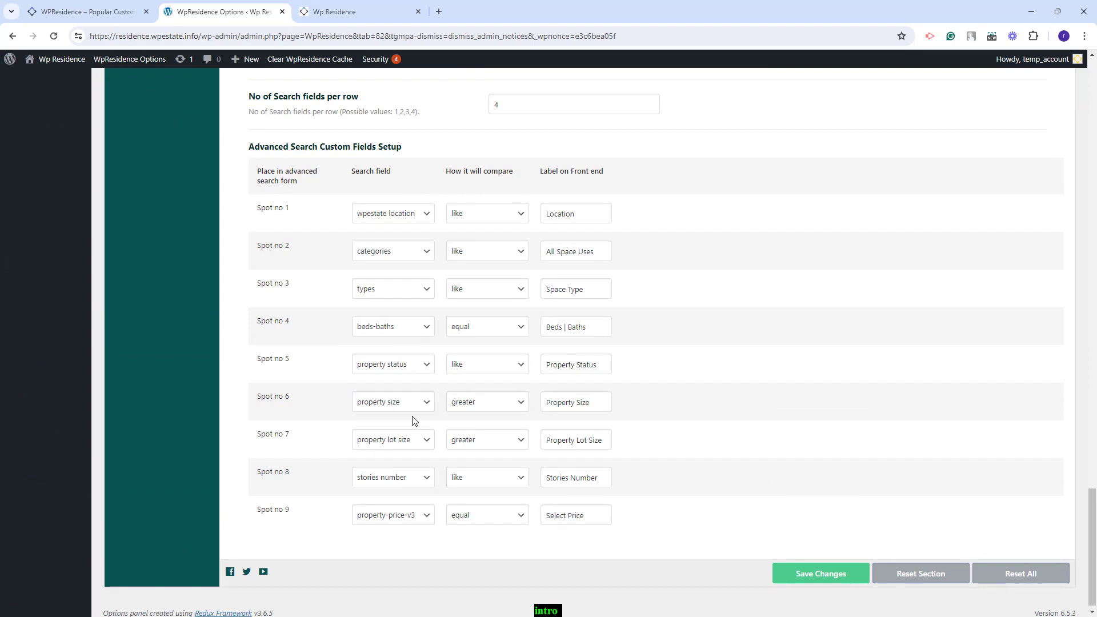
pyautogui.scroll(10, 413, 421)
pyautogui.click(163, 200)
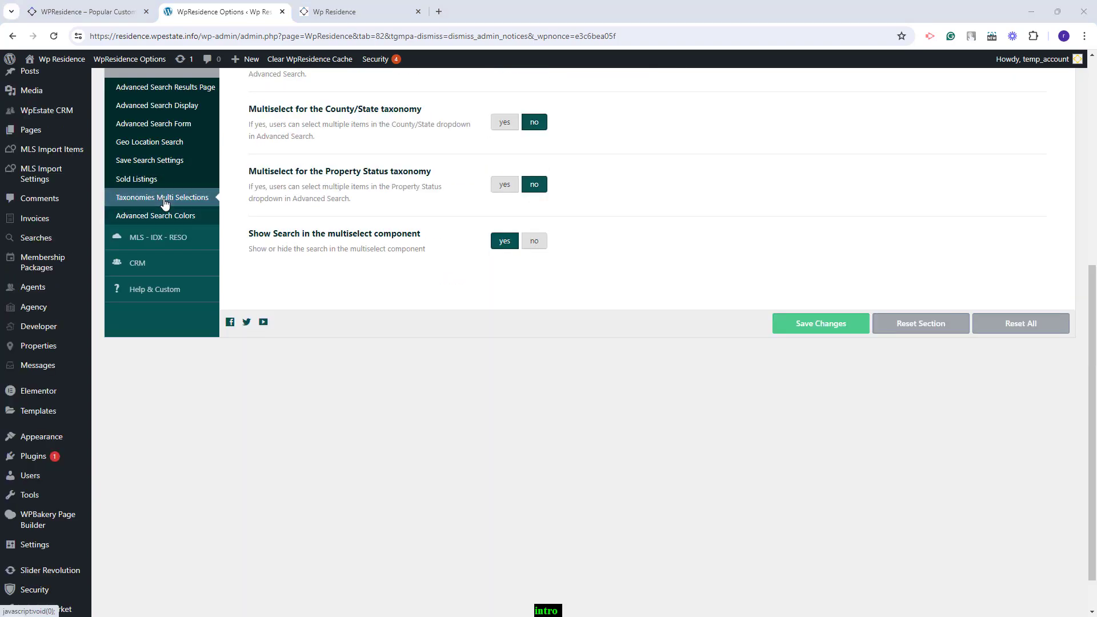
pyautogui.scroll(4, 774, 262)
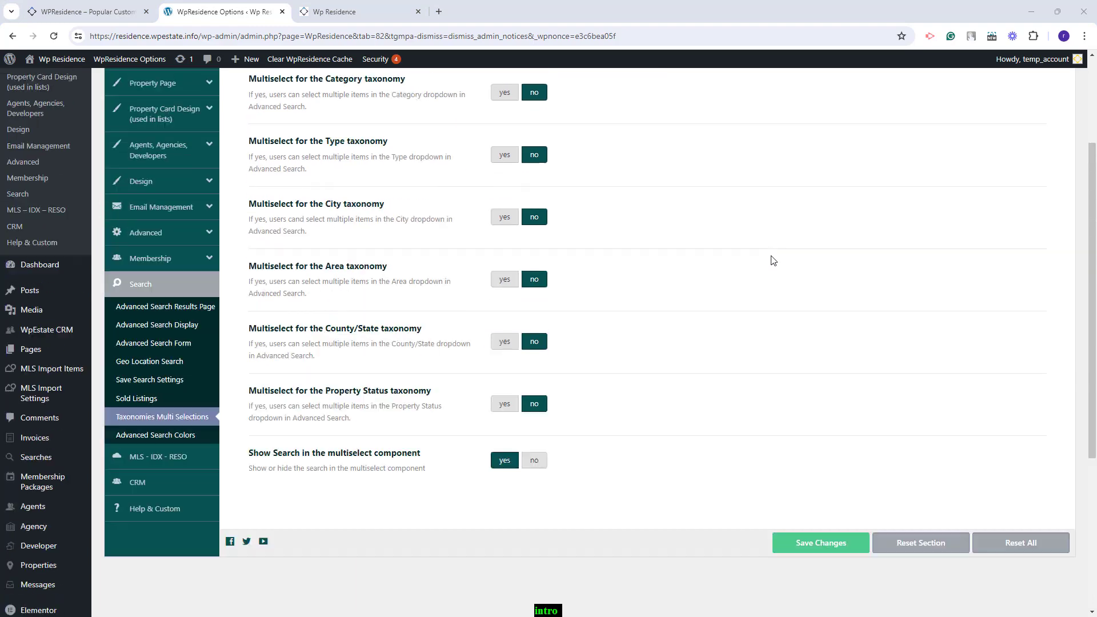
pyautogui.click(163, 447)
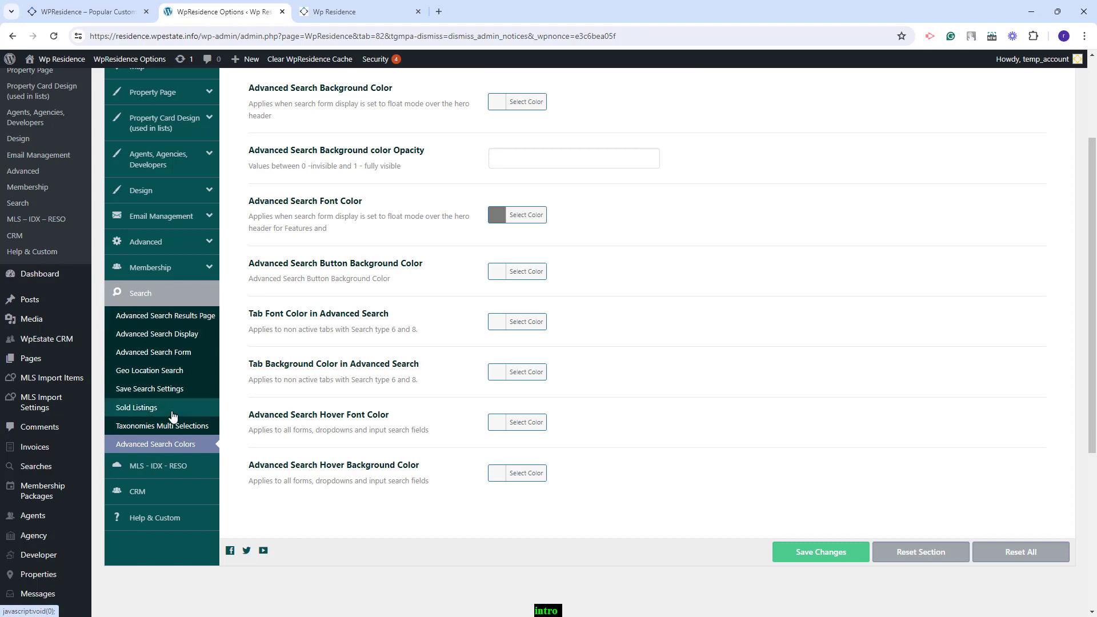
pyautogui.scroll(3, 171, 415)
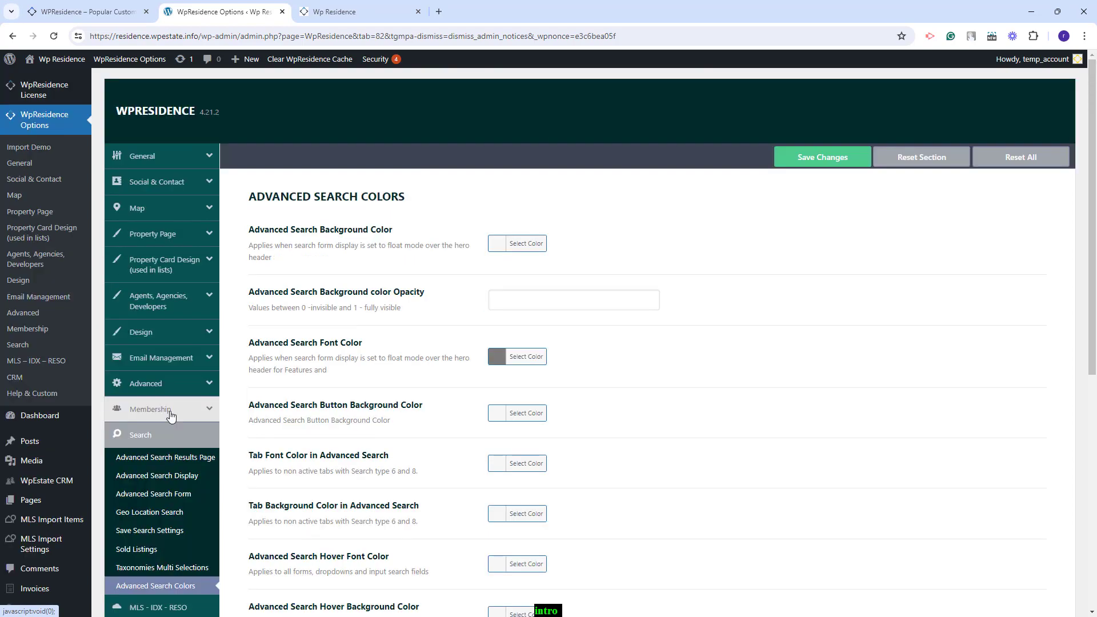
# Open the homepage's page editor in a new tab and check its header type and Advanced Search settings
pyautogui.hotkey('ctrl', 'Tab')
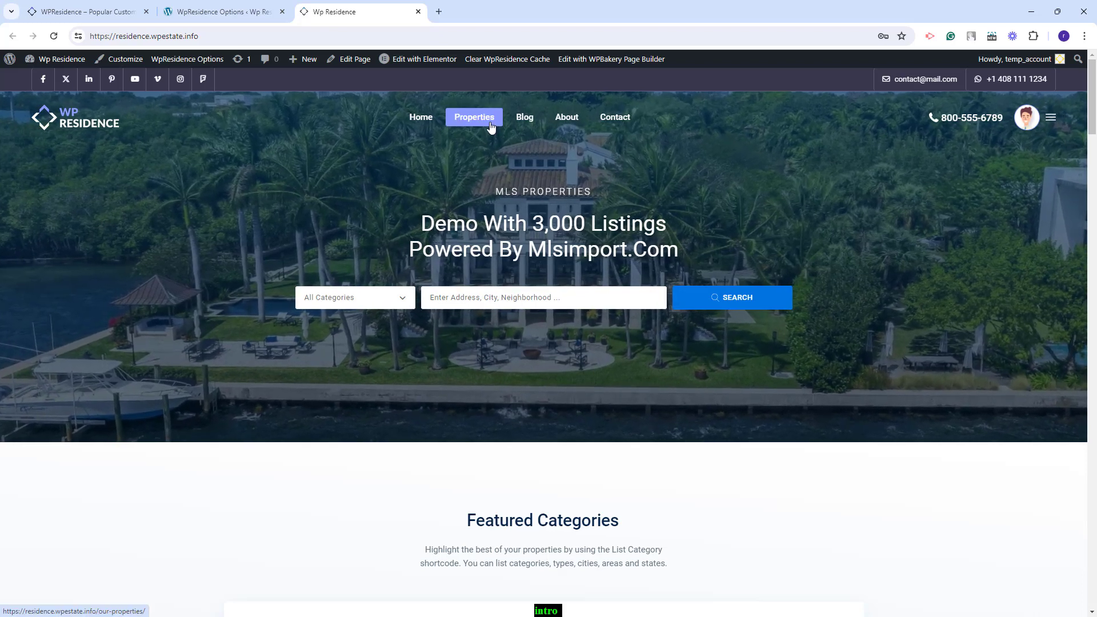
pyautogui.middleClick(348, 59)
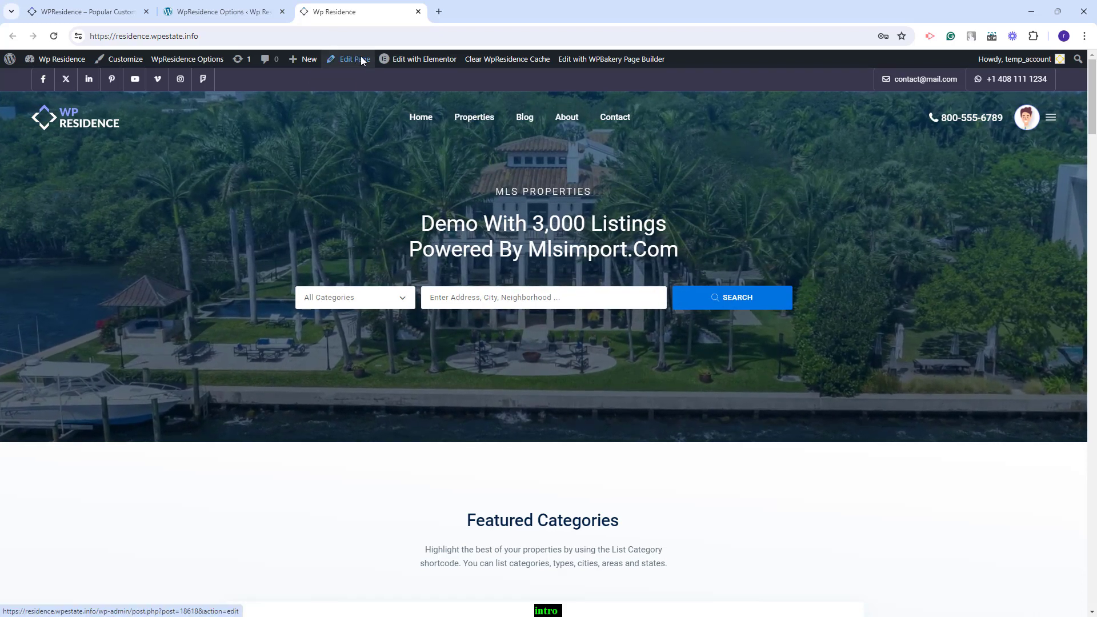
pyautogui.hotkey('ctrl', 'Tab')
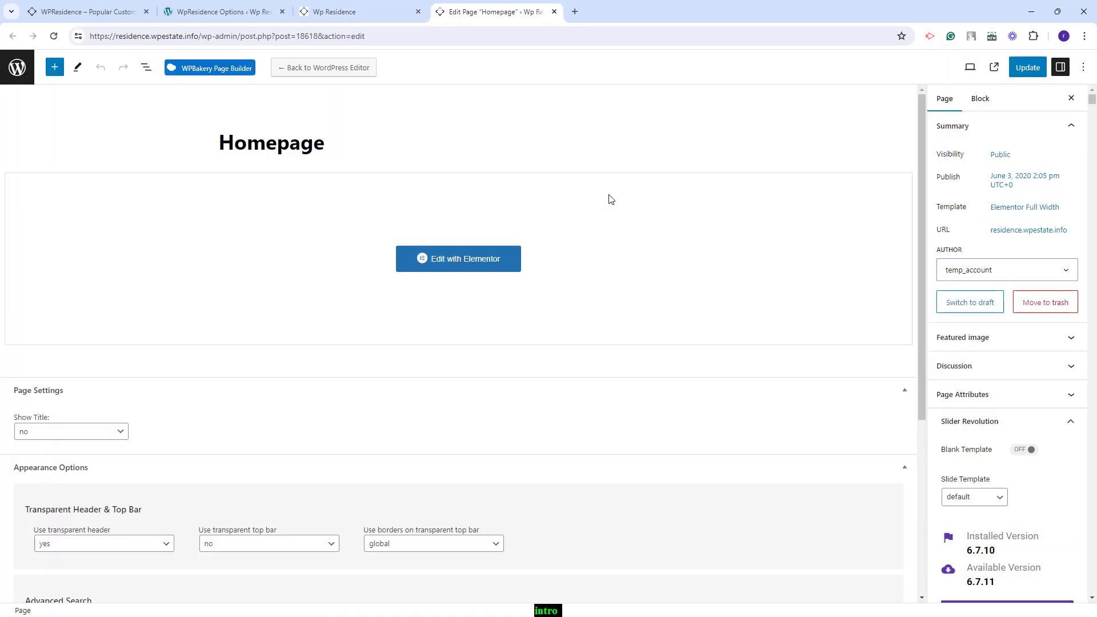
pyautogui.scroll(-5, 611, 199)
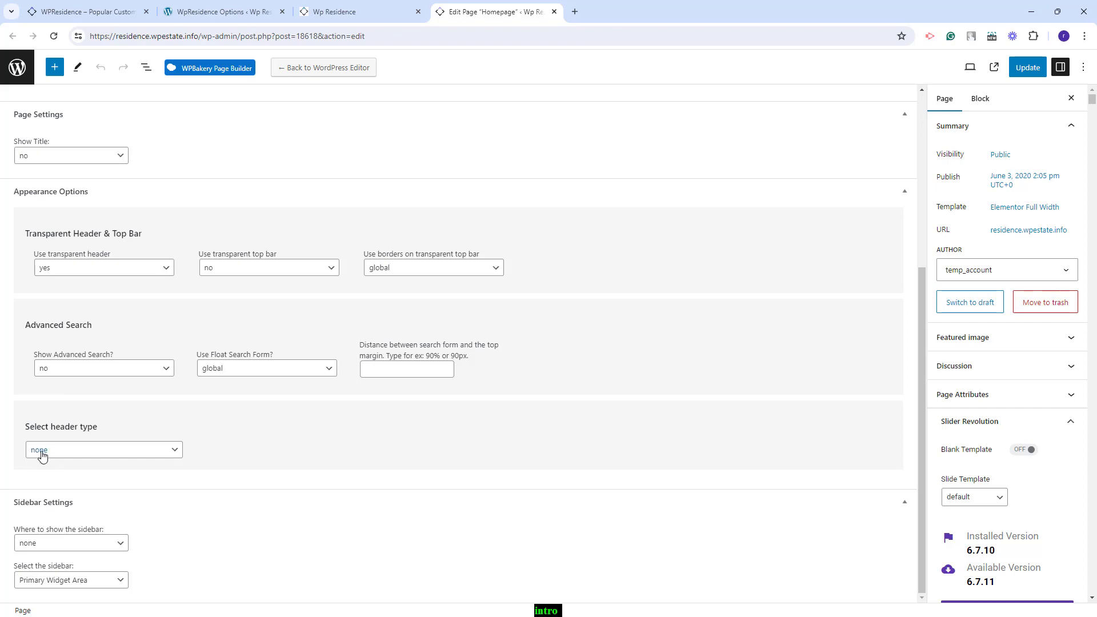
# Open the homepage in Elementor and bring up the style settings of the Hero and Search section
pyautogui.hotkey('ctrl', 'shift', 'Tab')
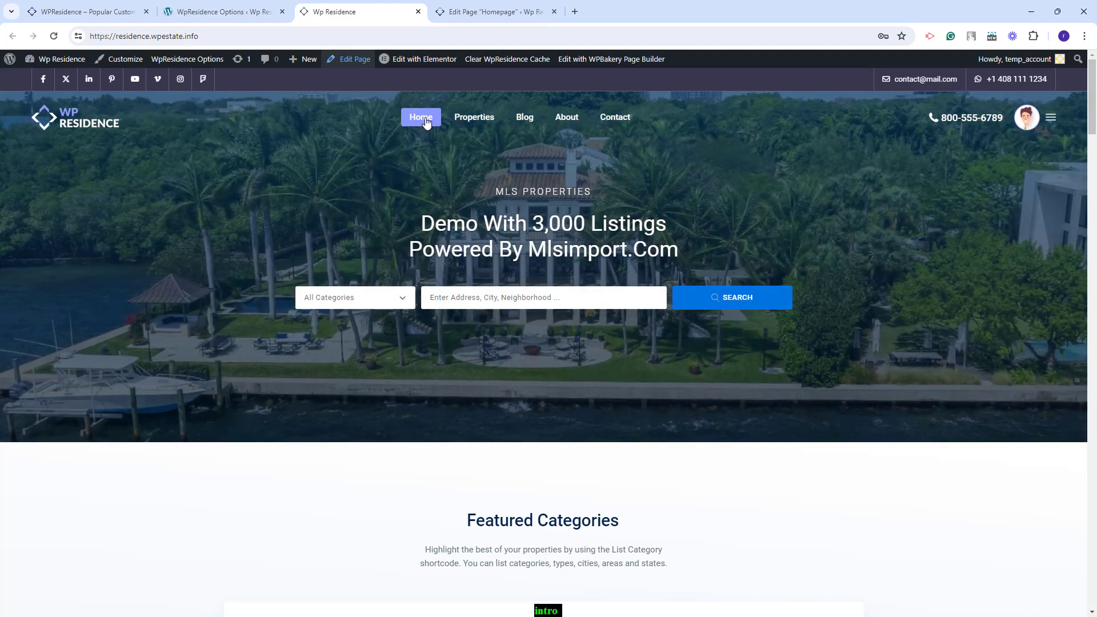
pyautogui.click(429, 60)
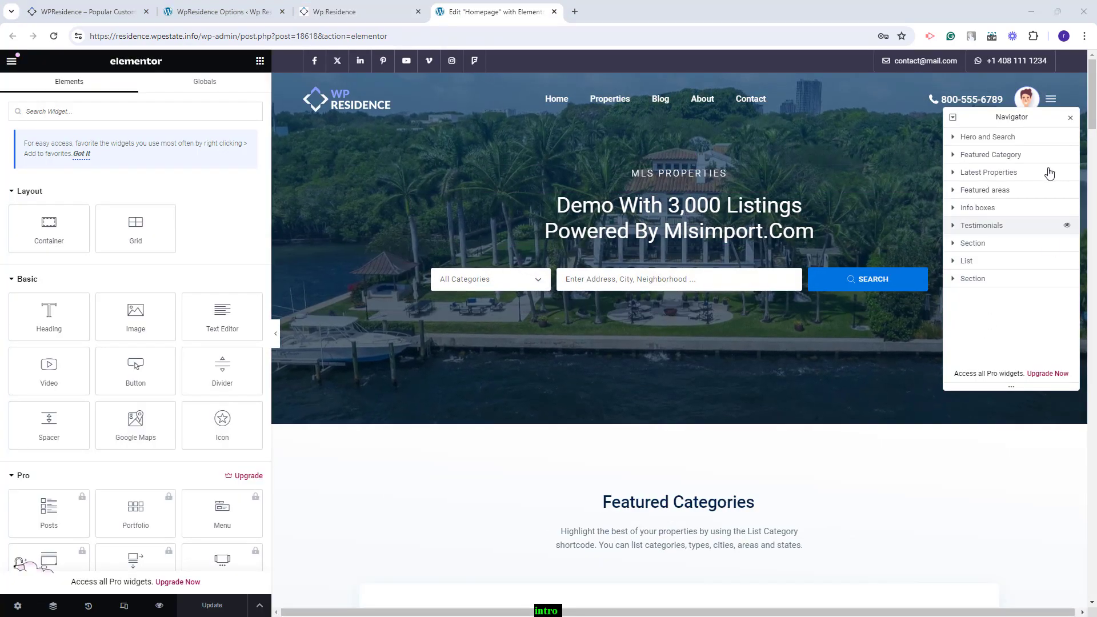
pyautogui.click(1008, 142)
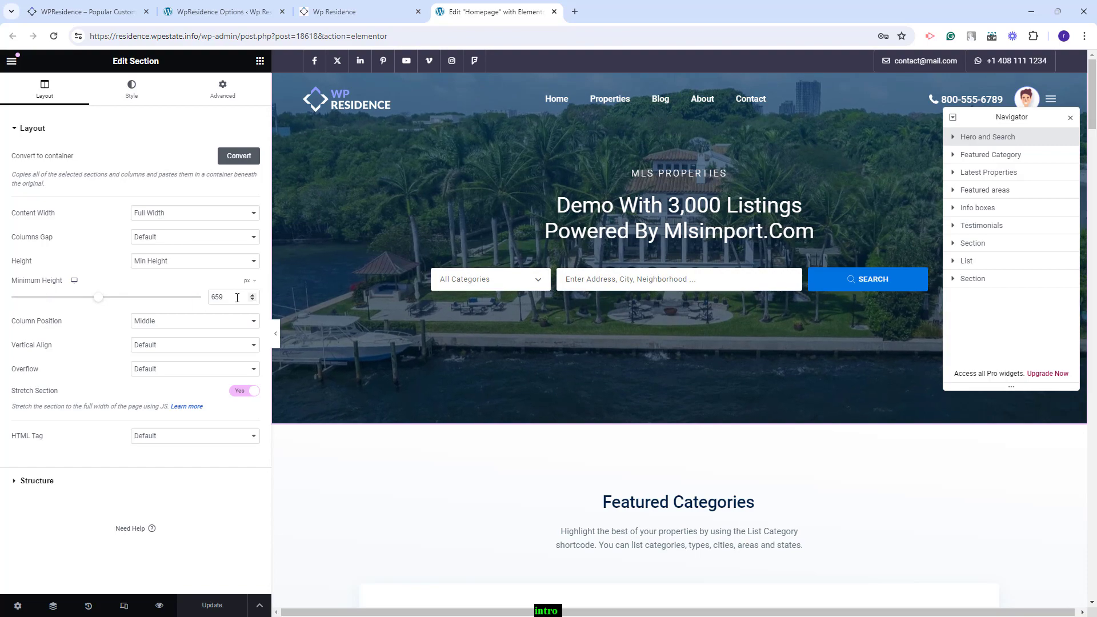
pyautogui.click(132, 94)
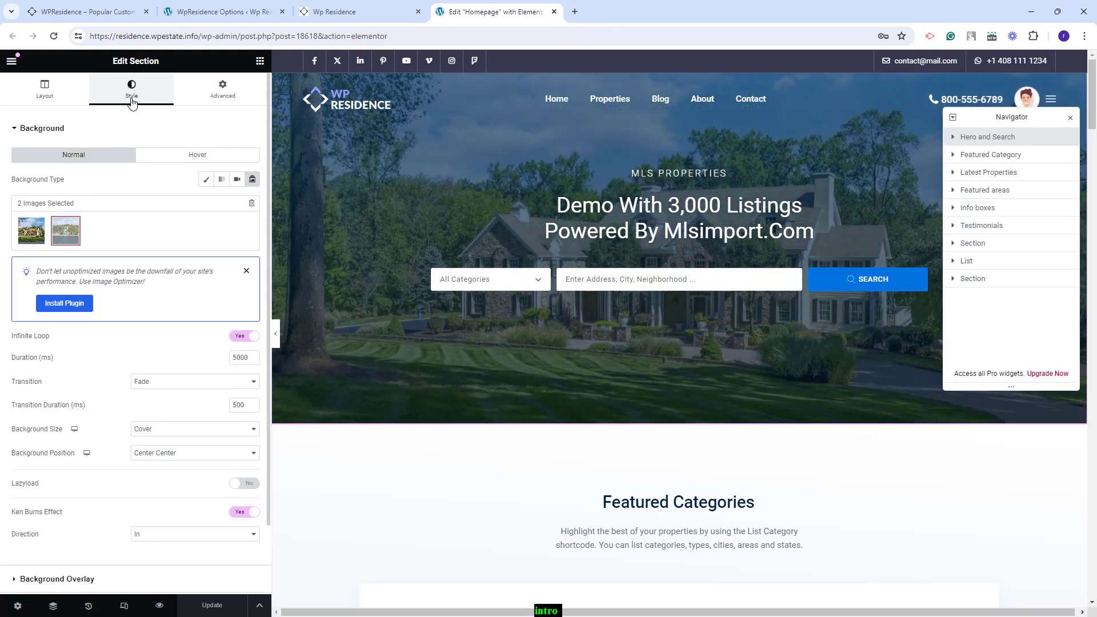
# Examine the Hero and Search section's classic, gradient, video and slideshow background types
pyautogui.click(205, 180)
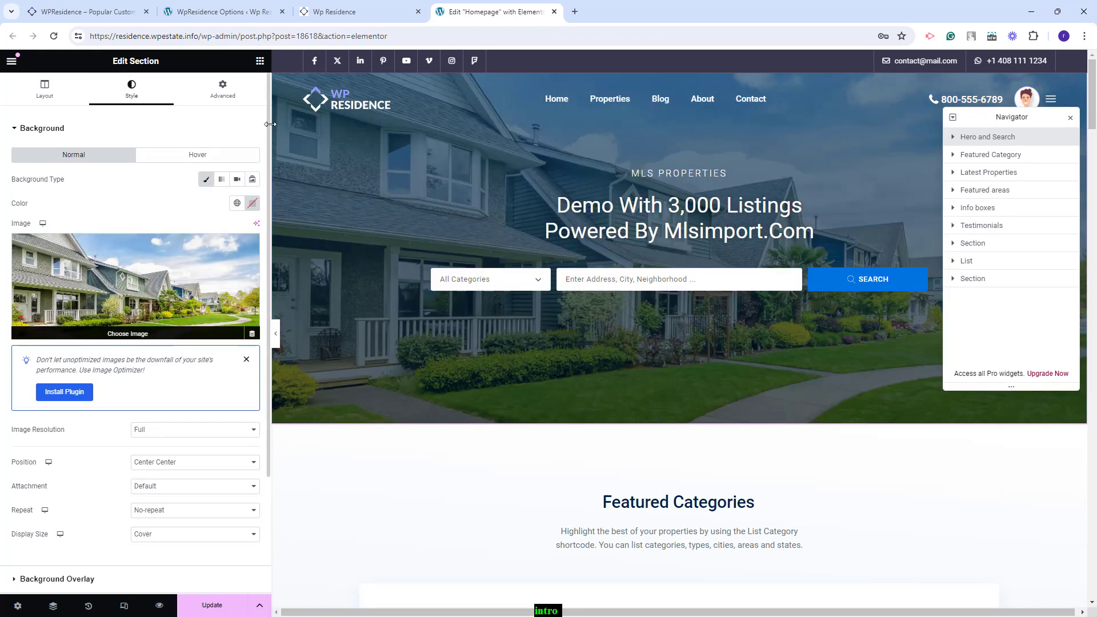
pyautogui.click(221, 181)
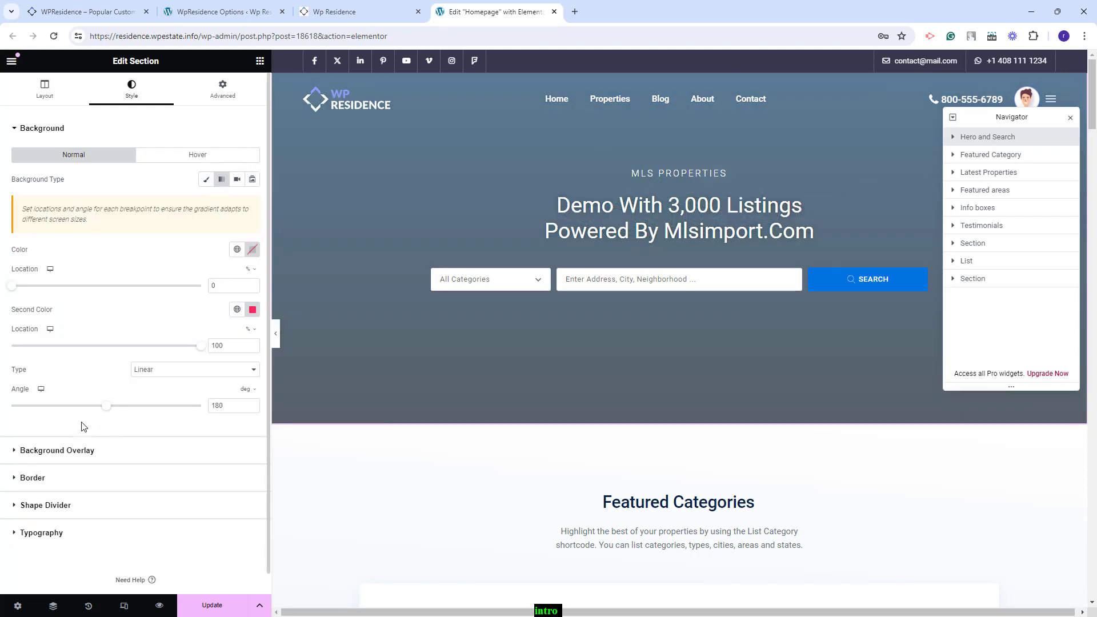
pyautogui.click(237, 179)
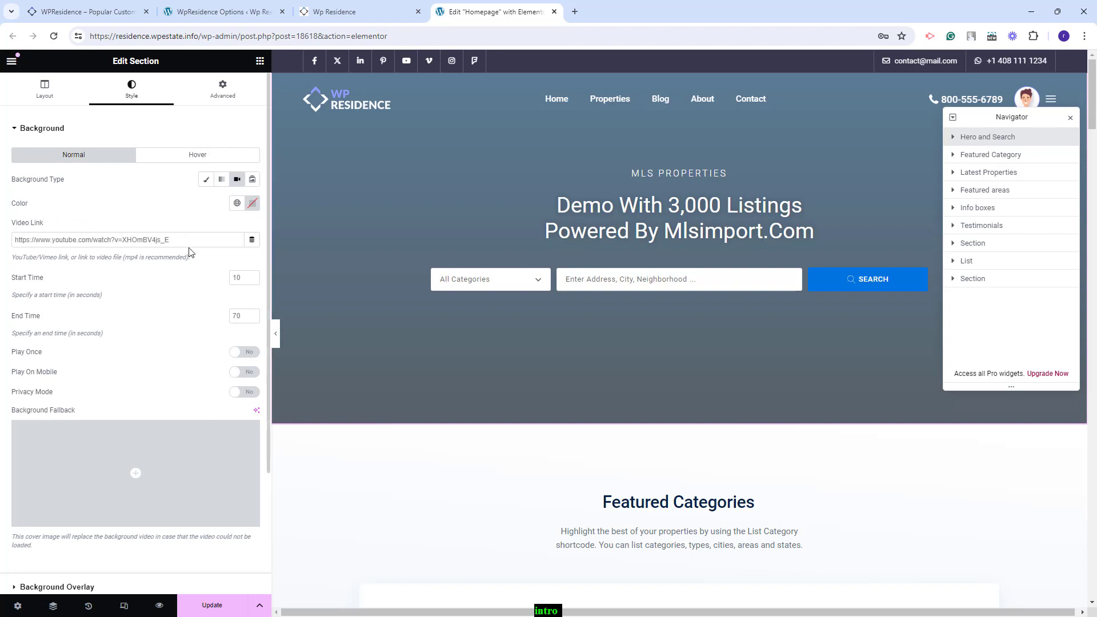
pyautogui.click(252, 180)
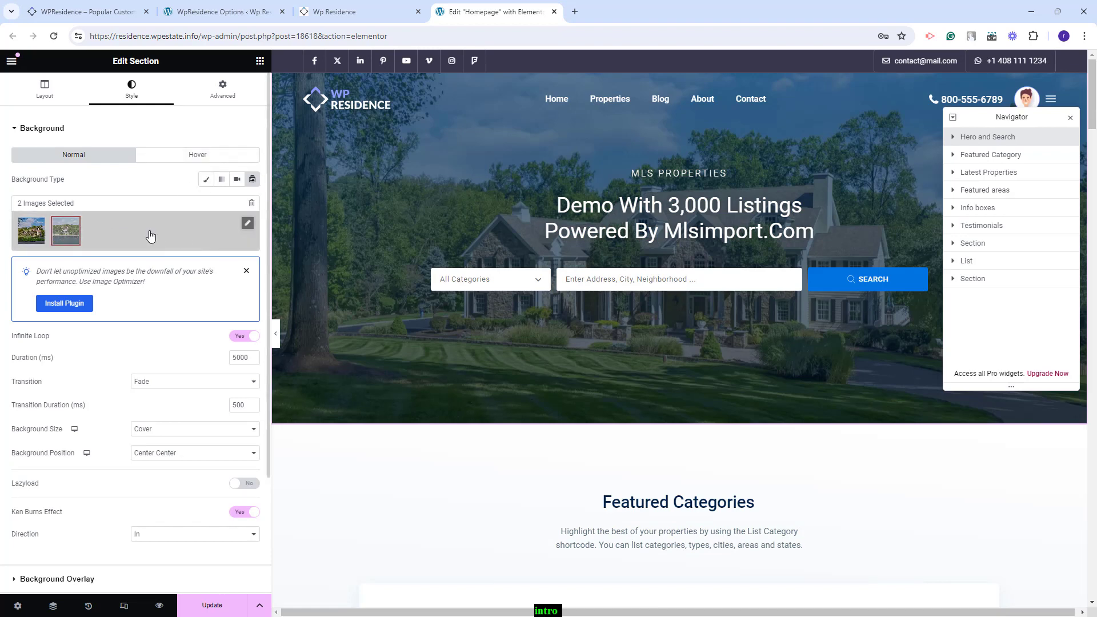
# Set the Hero and Search section's background type to classic, review its overlay and spacing settings, and update and view the homepage
pyautogui.click(206, 179)
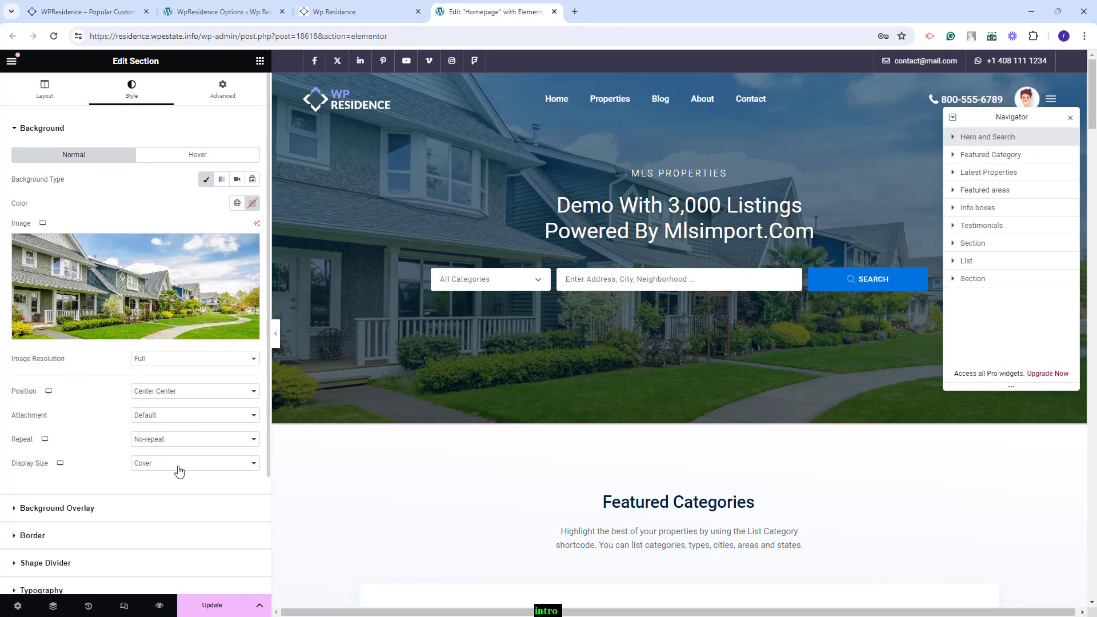
pyautogui.click(217, 502)
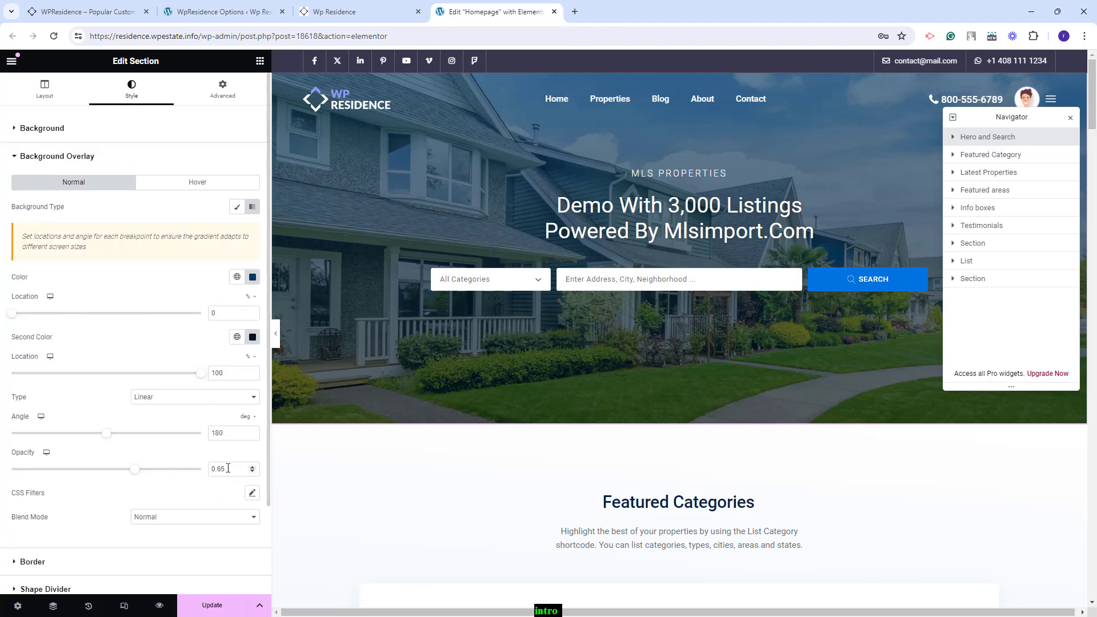
pyautogui.click(209, 102)
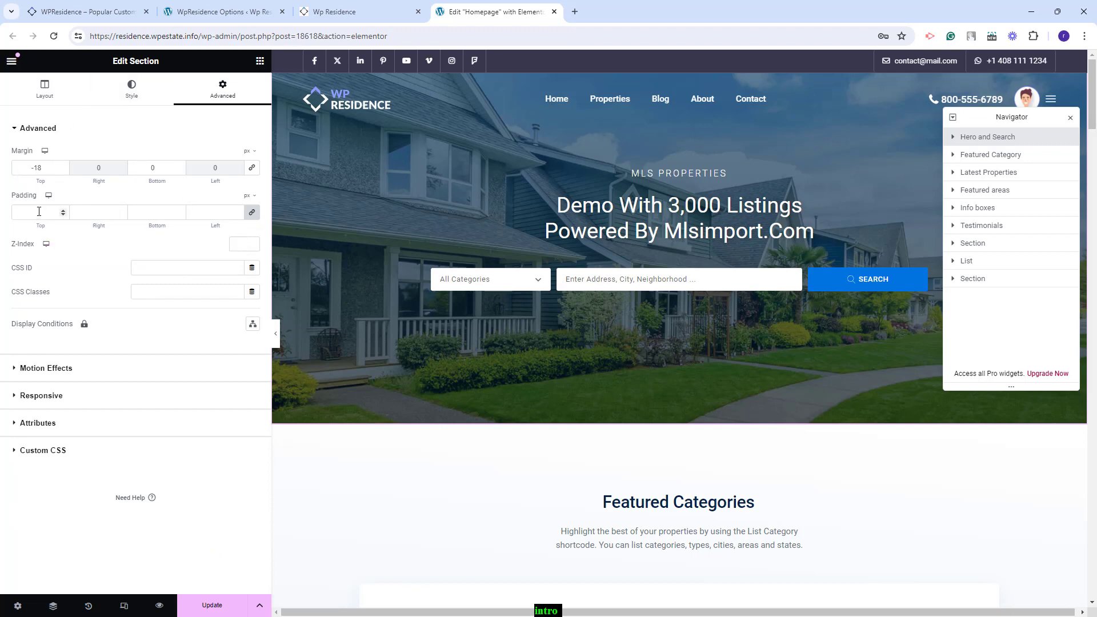
pyautogui.hotkey('ctrl', 's')
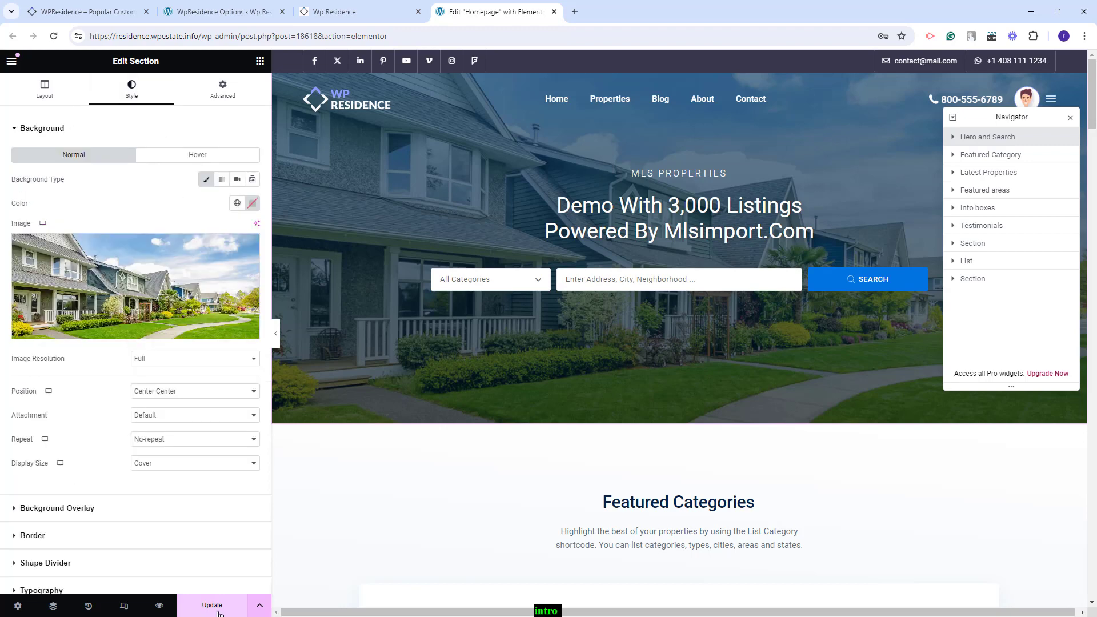
pyautogui.hotkey('ctrl', 'pageup')
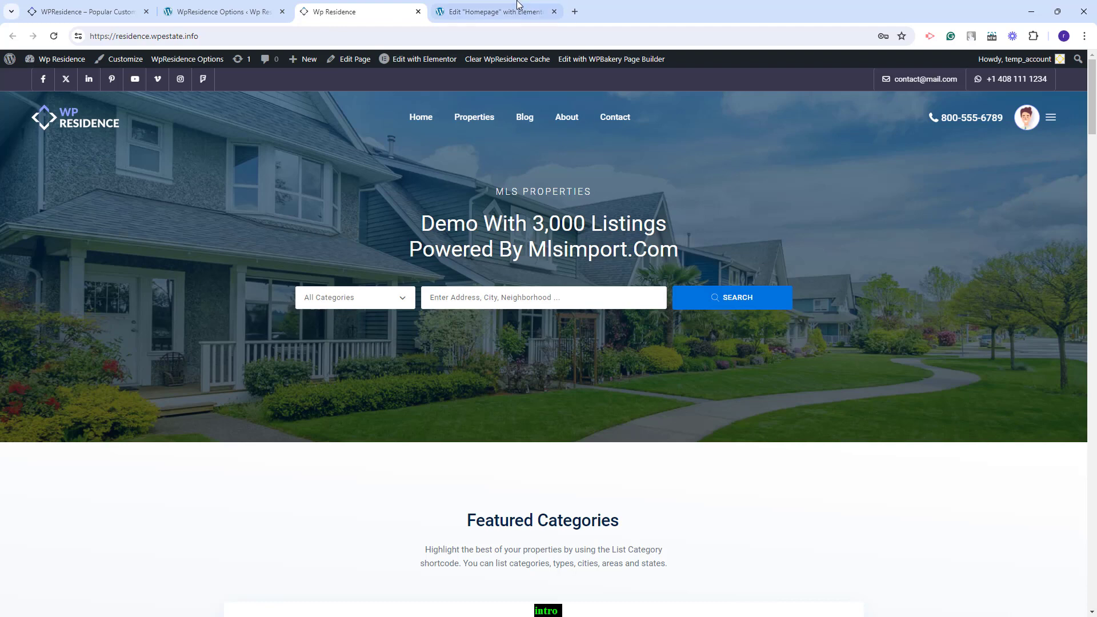
# Set the section's background type to video and copy the file URL of Pexels-Videos-2564.mp4 from the Media Library
pyautogui.click(495, 12)
pyautogui.click(237, 179)
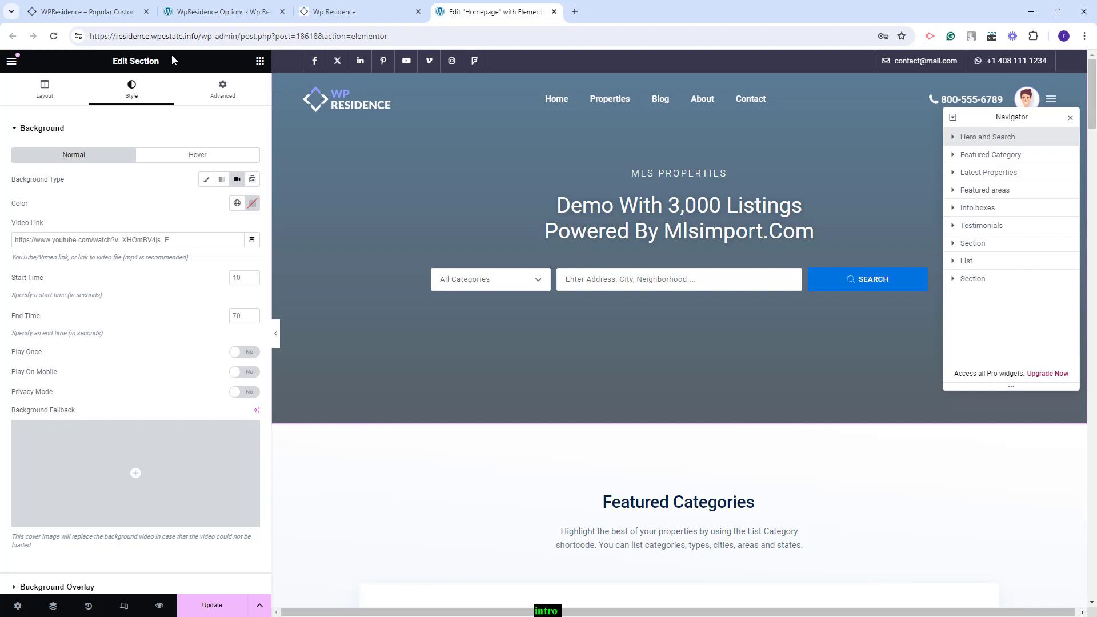
pyautogui.click(254, 11)
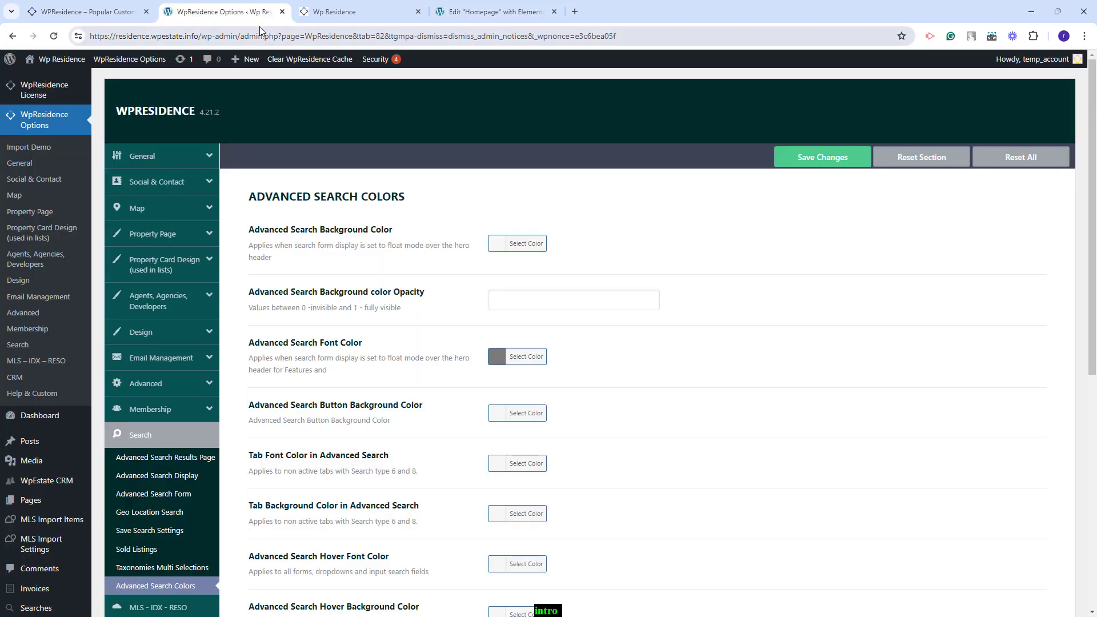
pyautogui.press('F5')
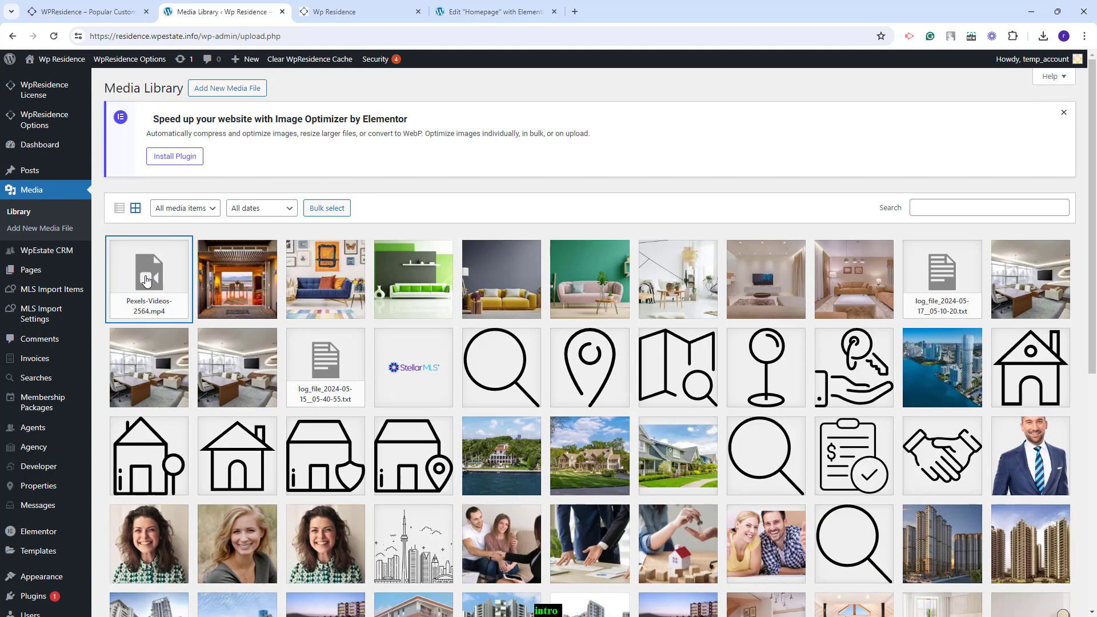
pyautogui.click(146, 282)
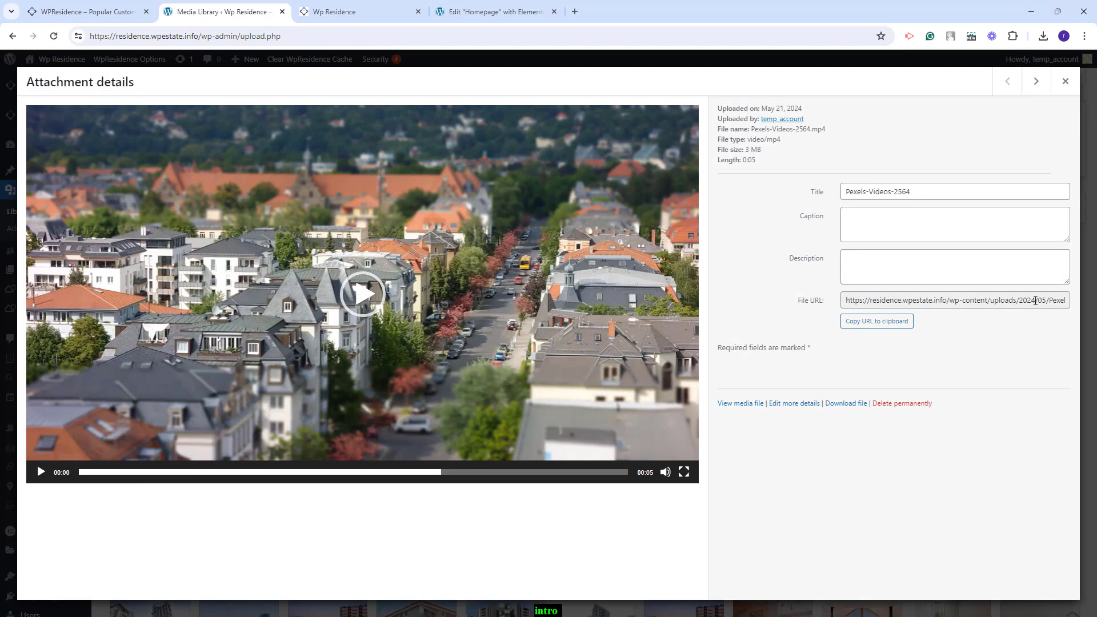
pyautogui.click(877, 321)
# Replace the Hero and Search section's background video link in Elementor with the copied Pexels-Videos-2564.mp4 URL
pyautogui.click(496, 12)
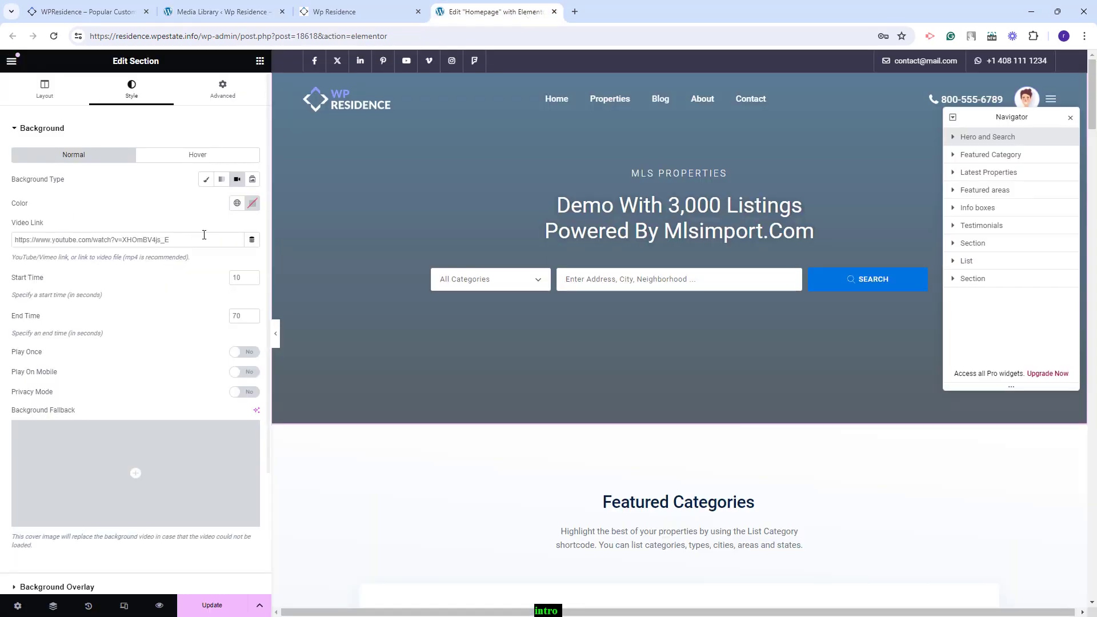
pyautogui.click(203, 235)
pyautogui.press('Home')
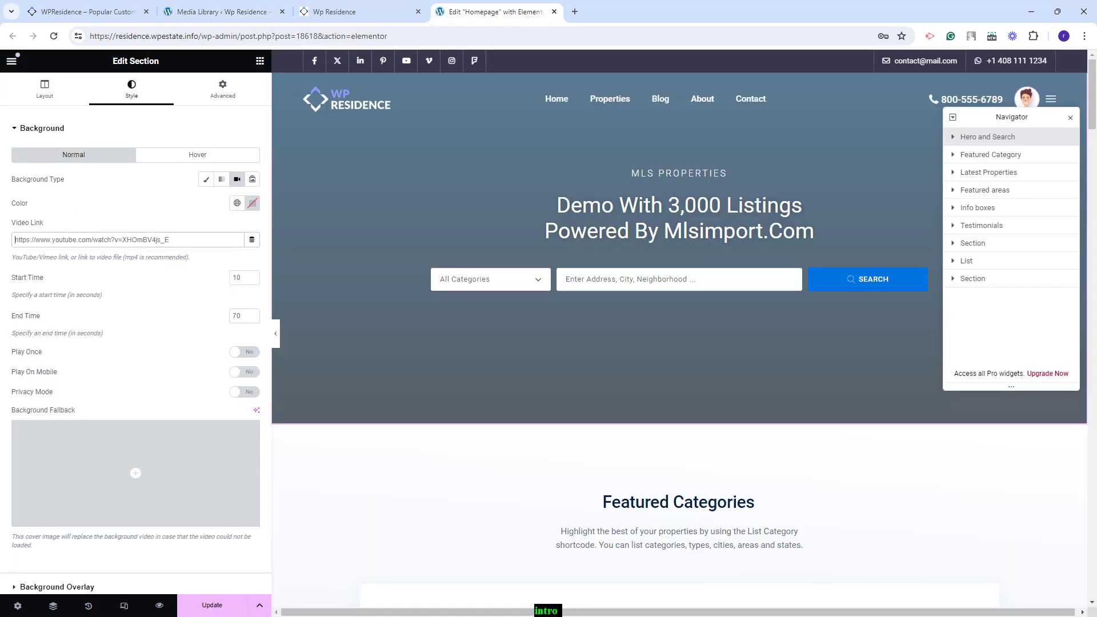
pyautogui.hotkey('ctrl', 'a')
pyautogui.hotkey('ctrl', 'v')
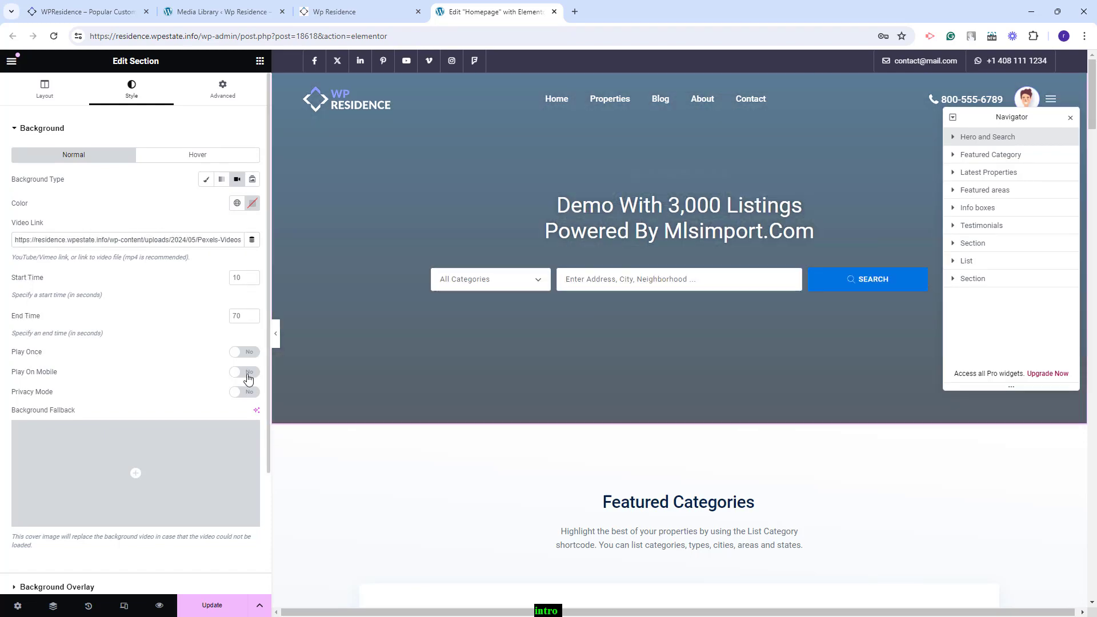
# Try the background video's Play Once and Play On Mobile options, switching each on and back off
pyautogui.click(243, 353)
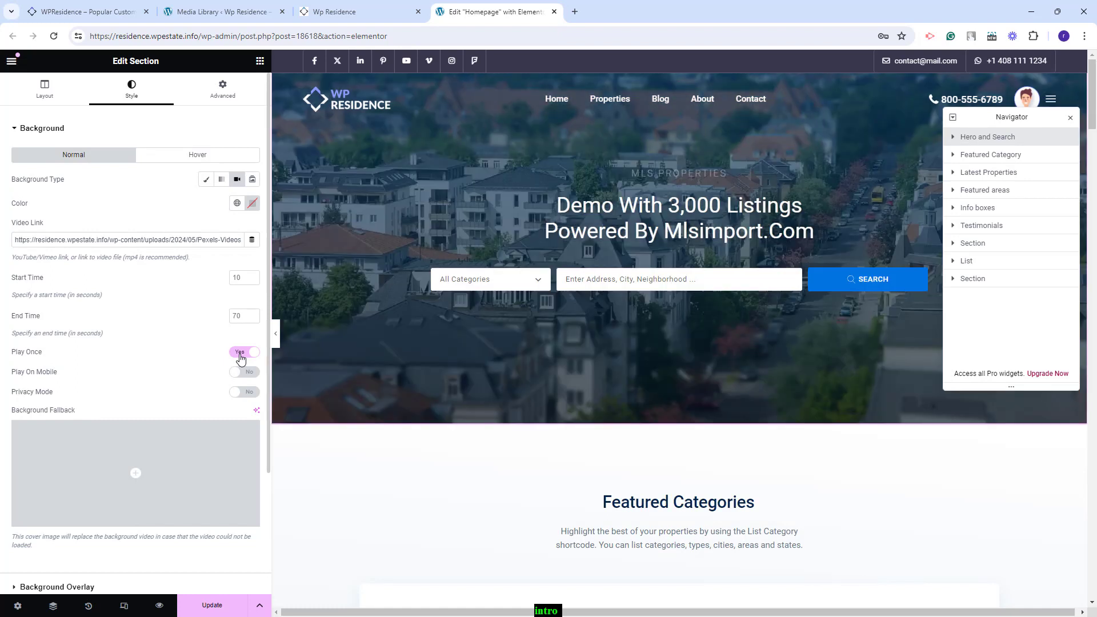
pyautogui.click(242, 353)
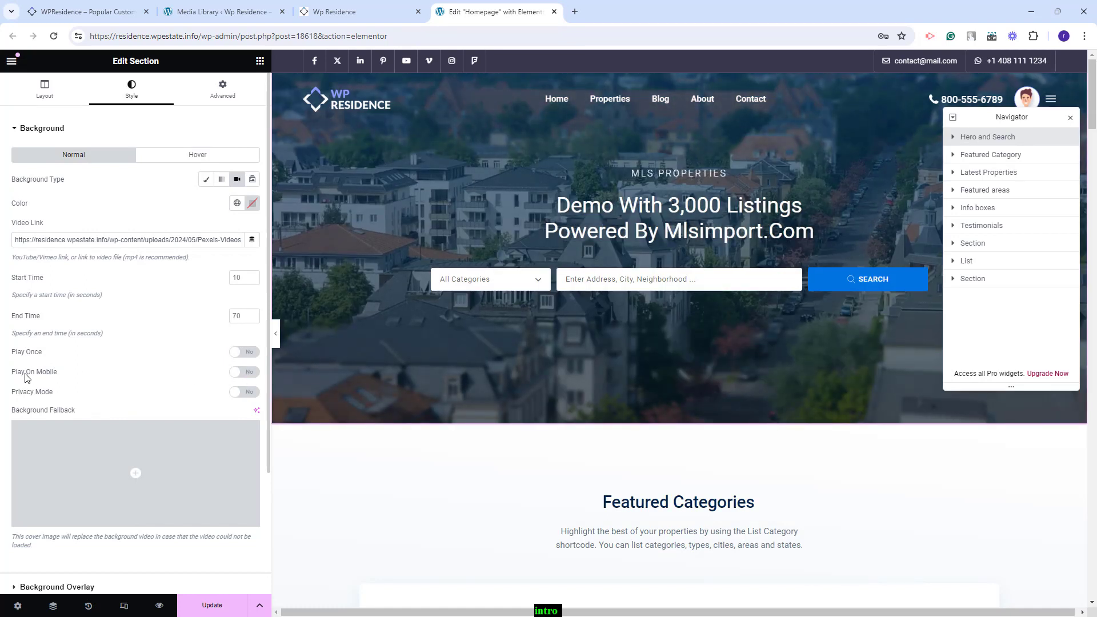
pyautogui.click(244, 372)
pyautogui.click(244, 372)
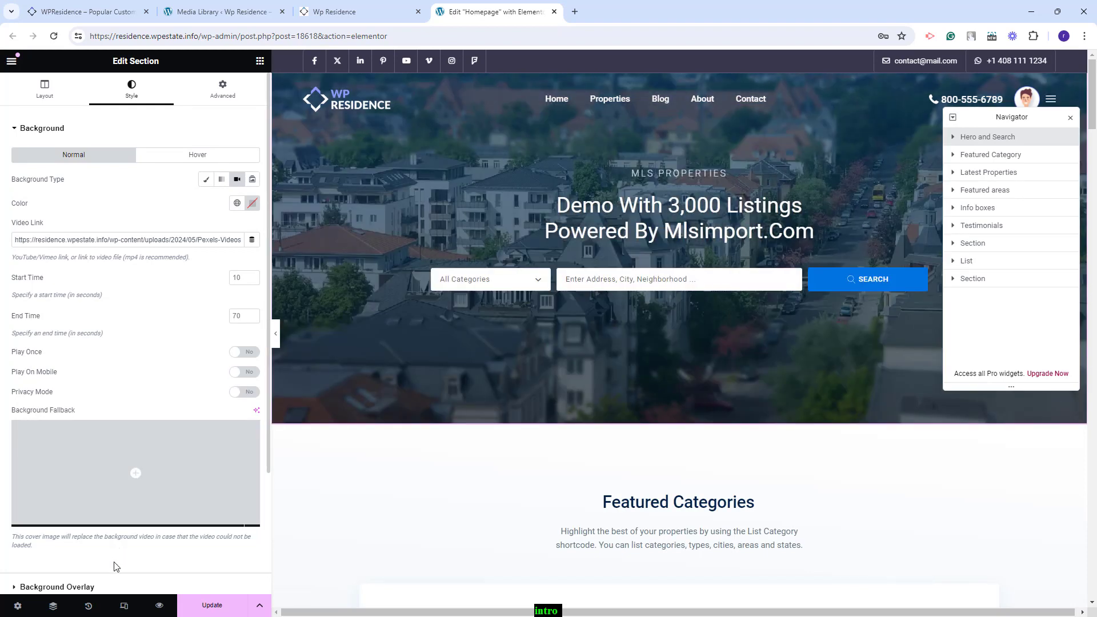
# Check the section's Background Overlay settings, update the page and view the video background on the live homepage
pyautogui.scroll(-2, 114, 514)
pyautogui.click(57, 473)
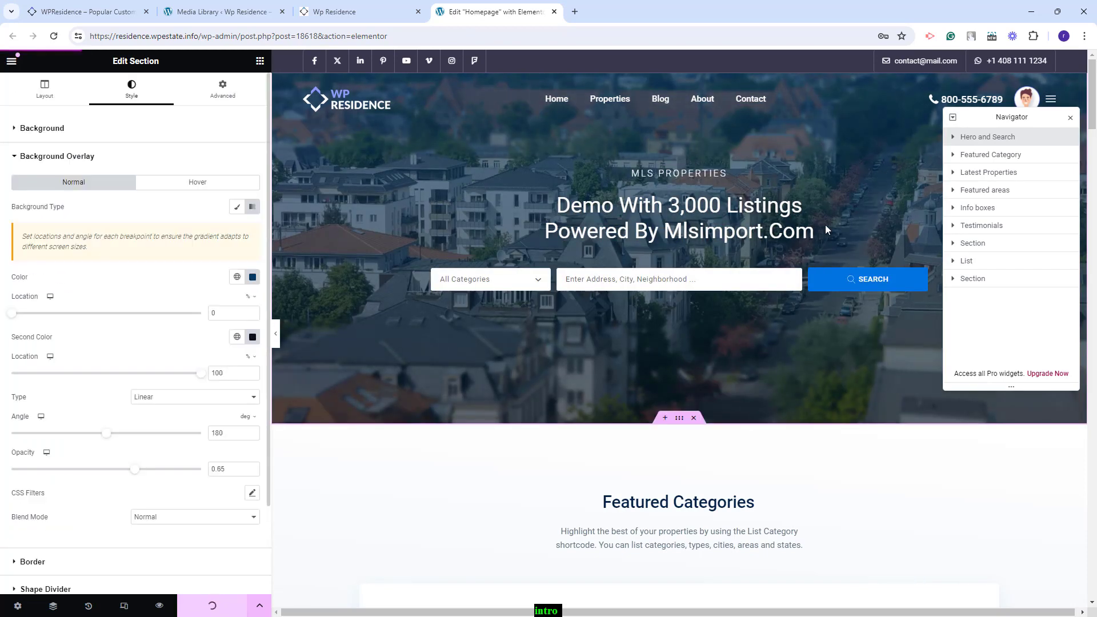
pyautogui.hotkey('ctrl', 'shift', 'Tab')
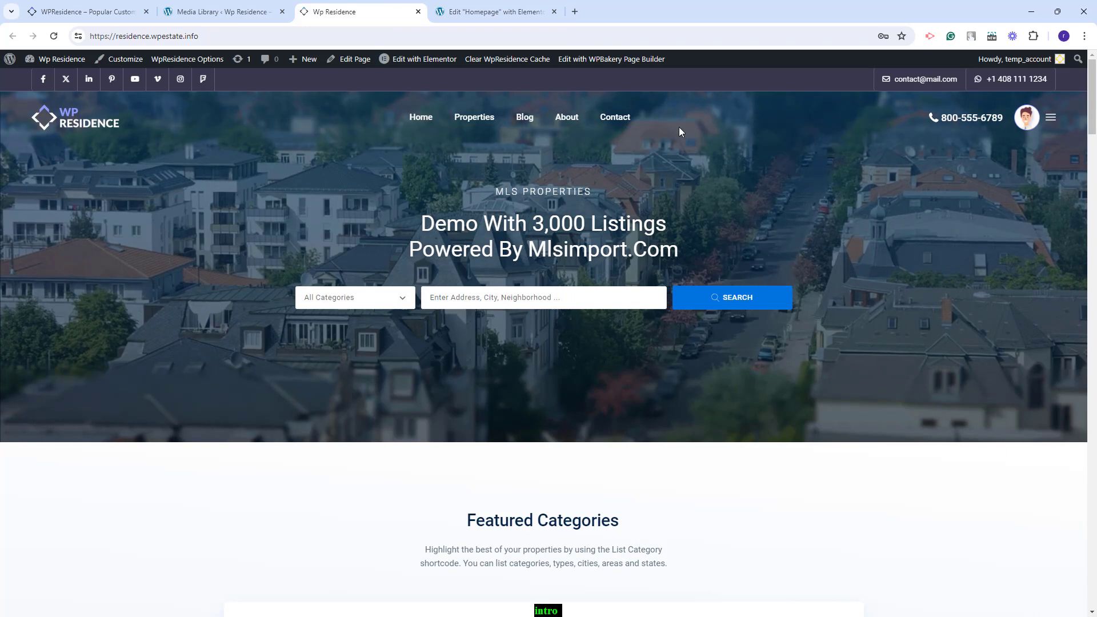
# Return to the Elementor editor and add the two beige living room images to the Hero and Search section's background slideshow gallery
pyautogui.hotkey('ctrl', 'Tab')
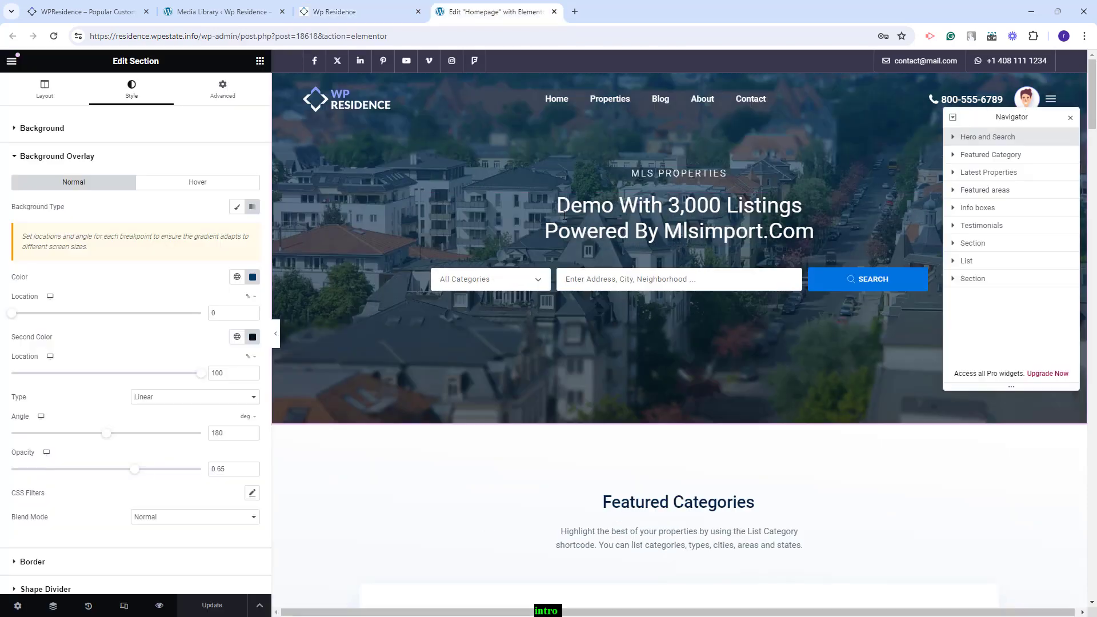
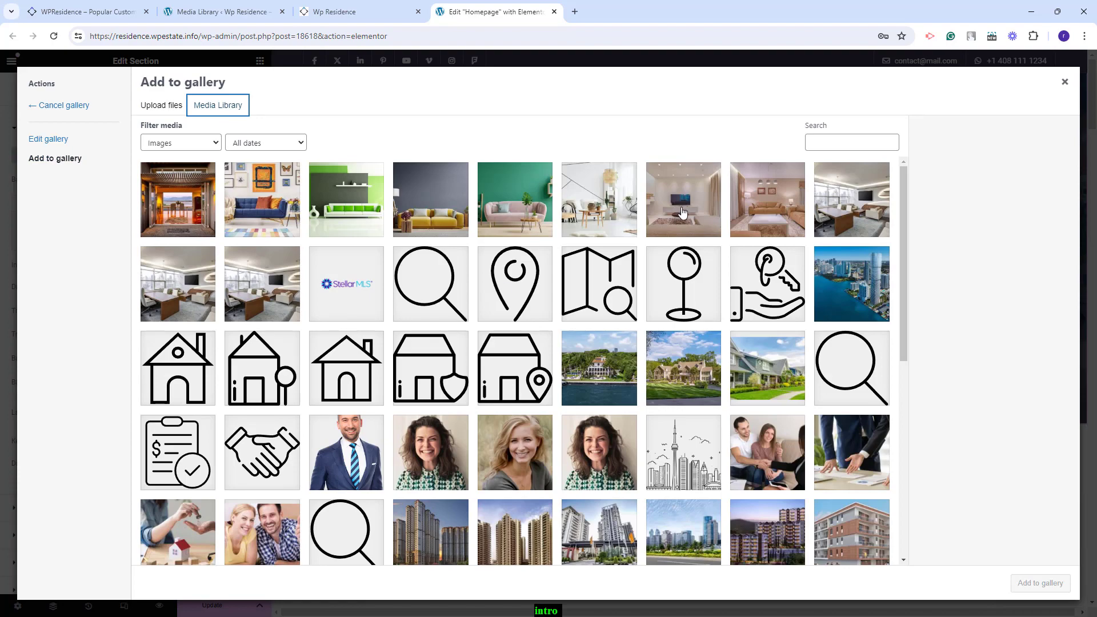
pyautogui.click(683, 213)
pyautogui.click(767, 208)
pyautogui.click(1039, 583)
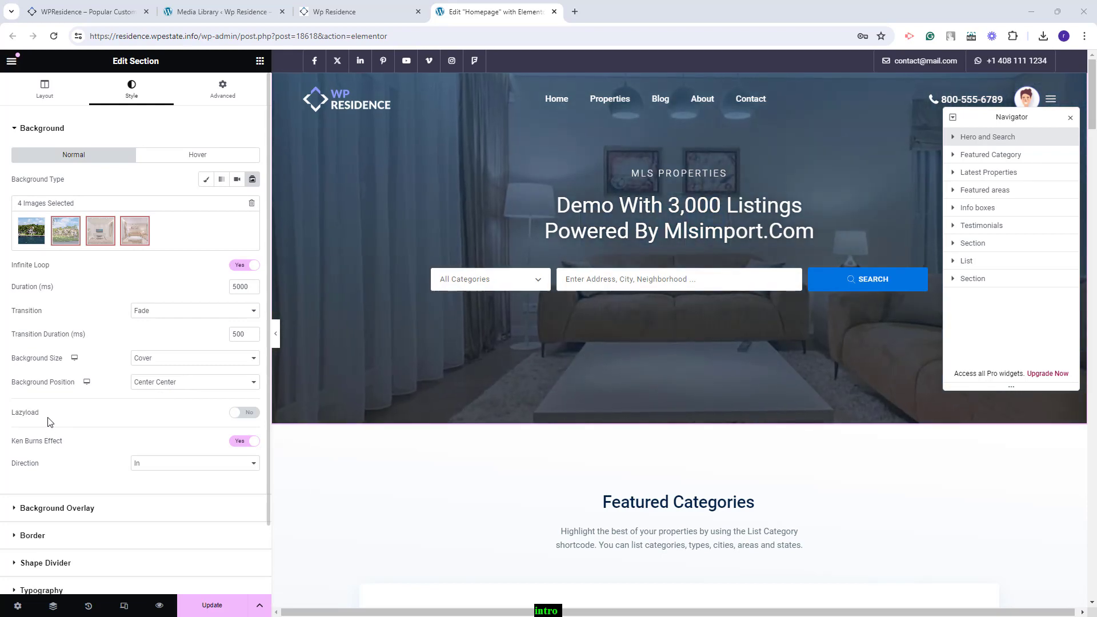
pyautogui.scroll(-2, 152, 486)
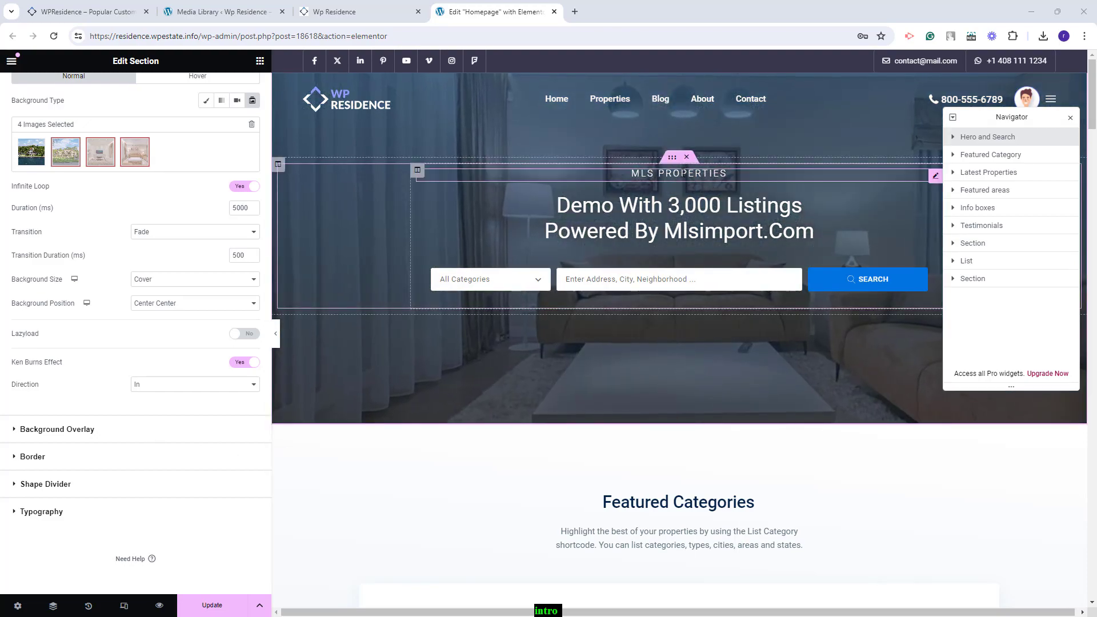
# Examine the content settings of the hero section's two headings and the Search Form Builder's form fields
pyautogui.click(726, 174)
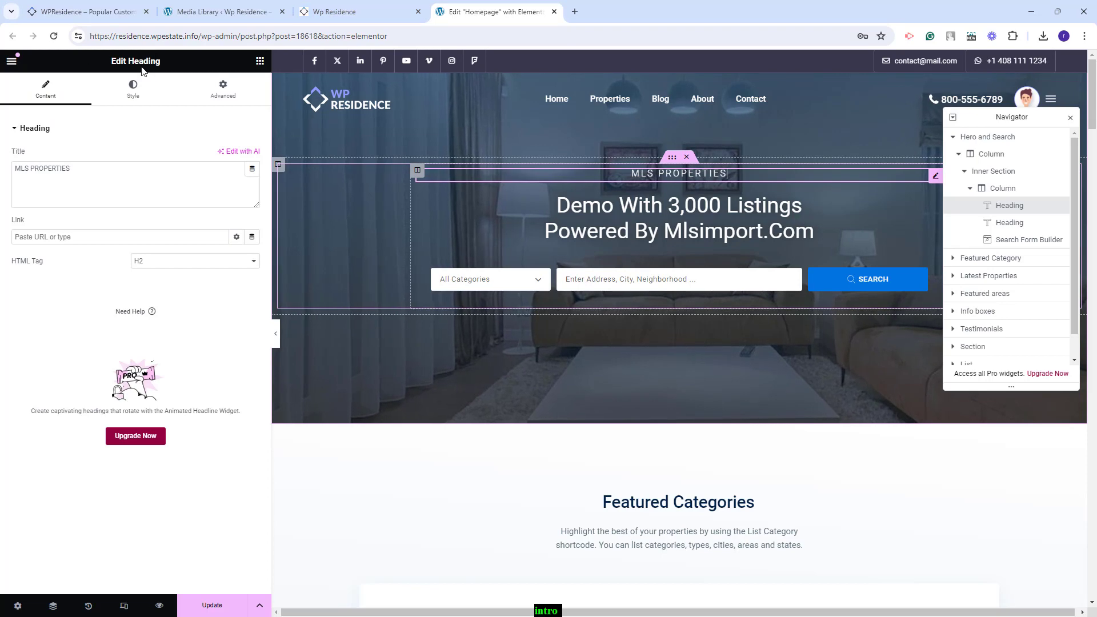
pyautogui.click(609, 219)
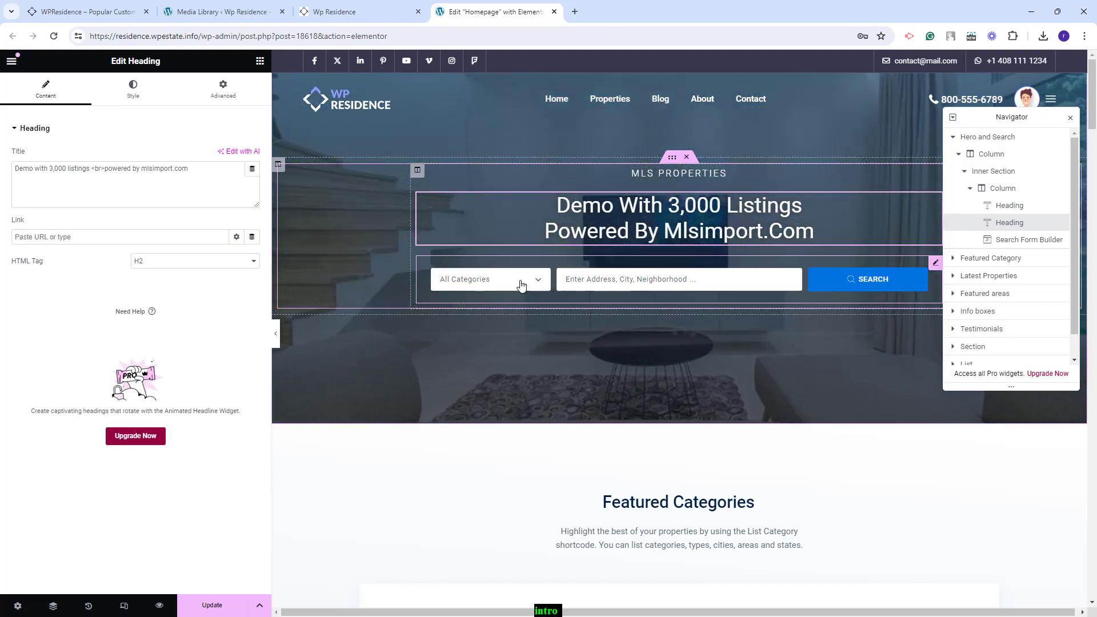
pyautogui.click(521, 283)
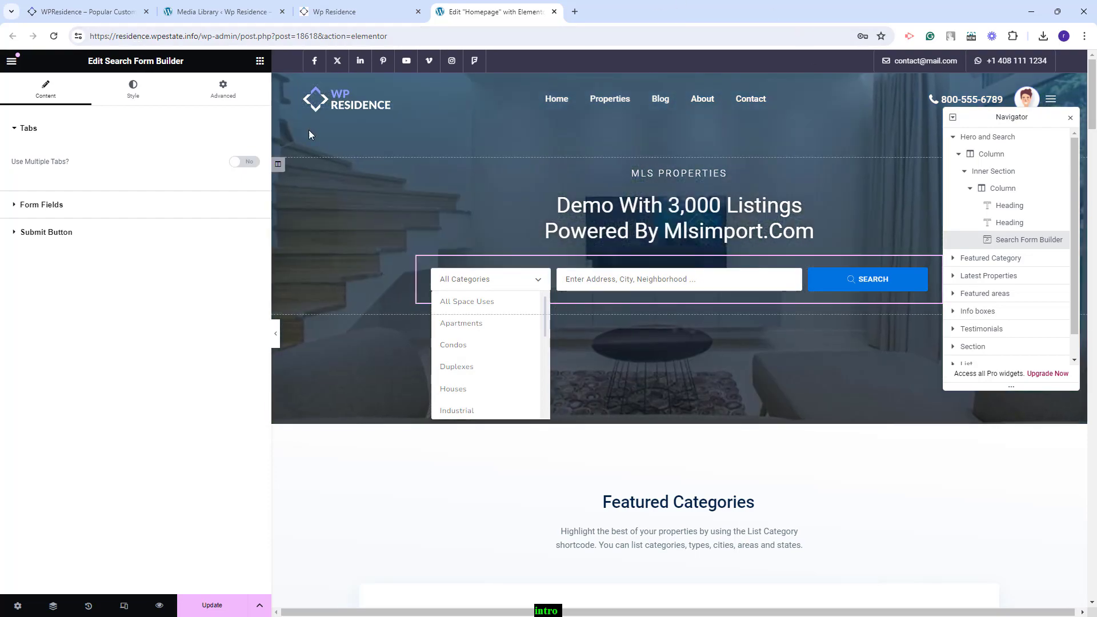
pyautogui.click(145, 205)
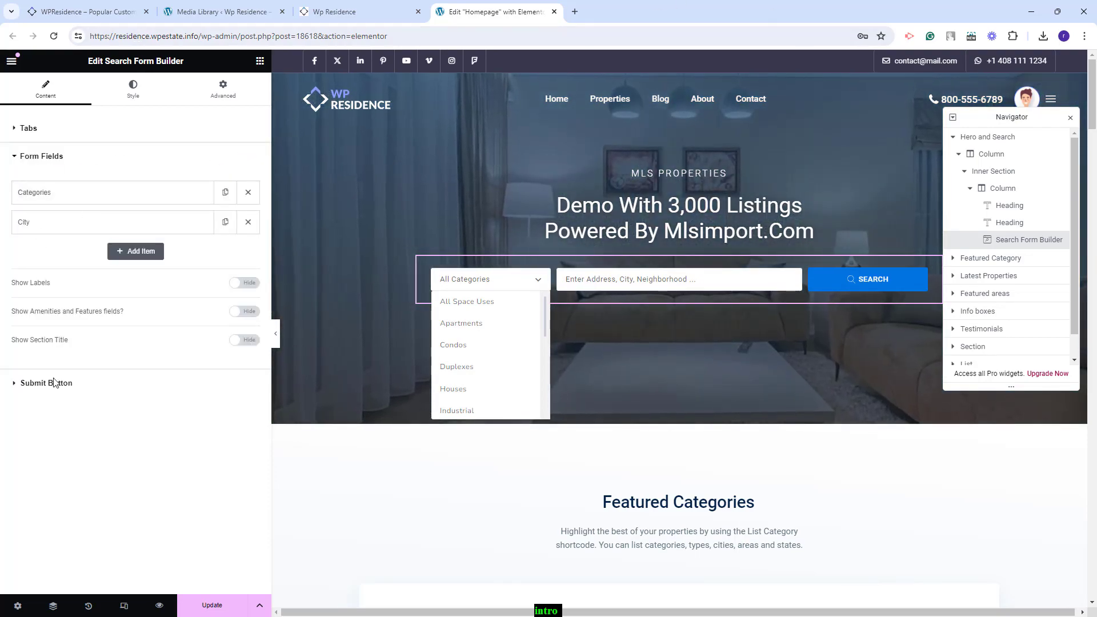